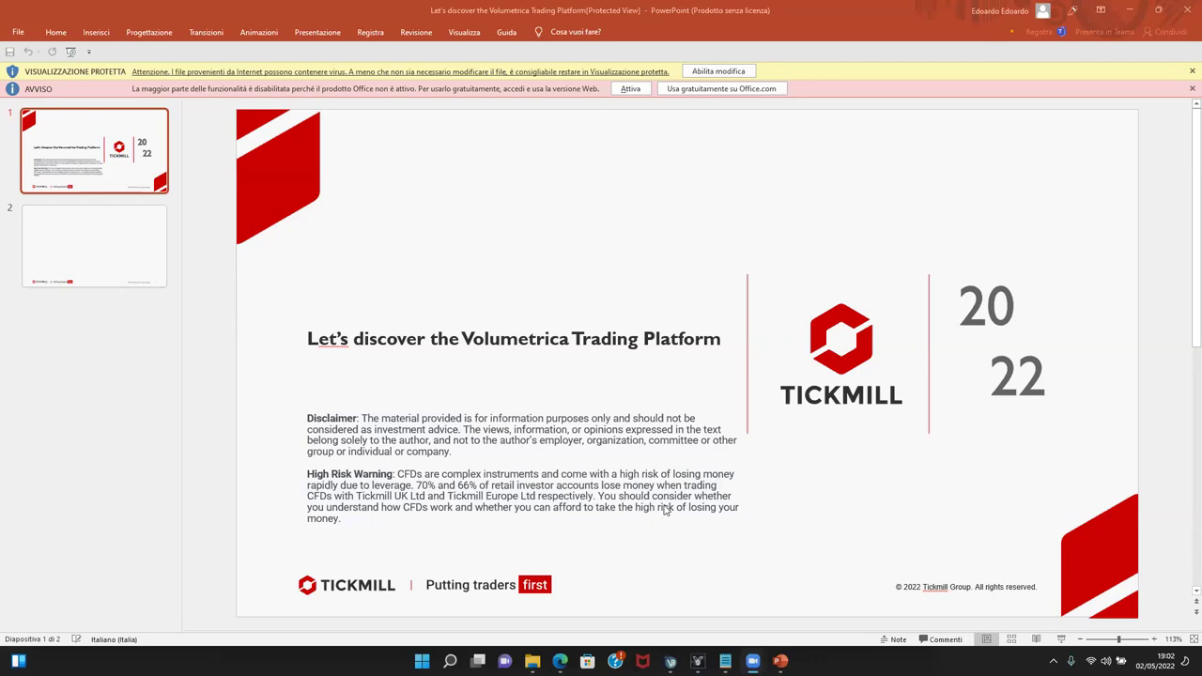
- Switch from the PowerPoint Volumetrica slide to the Edge browser showing the Zoom page
click(560, 661)
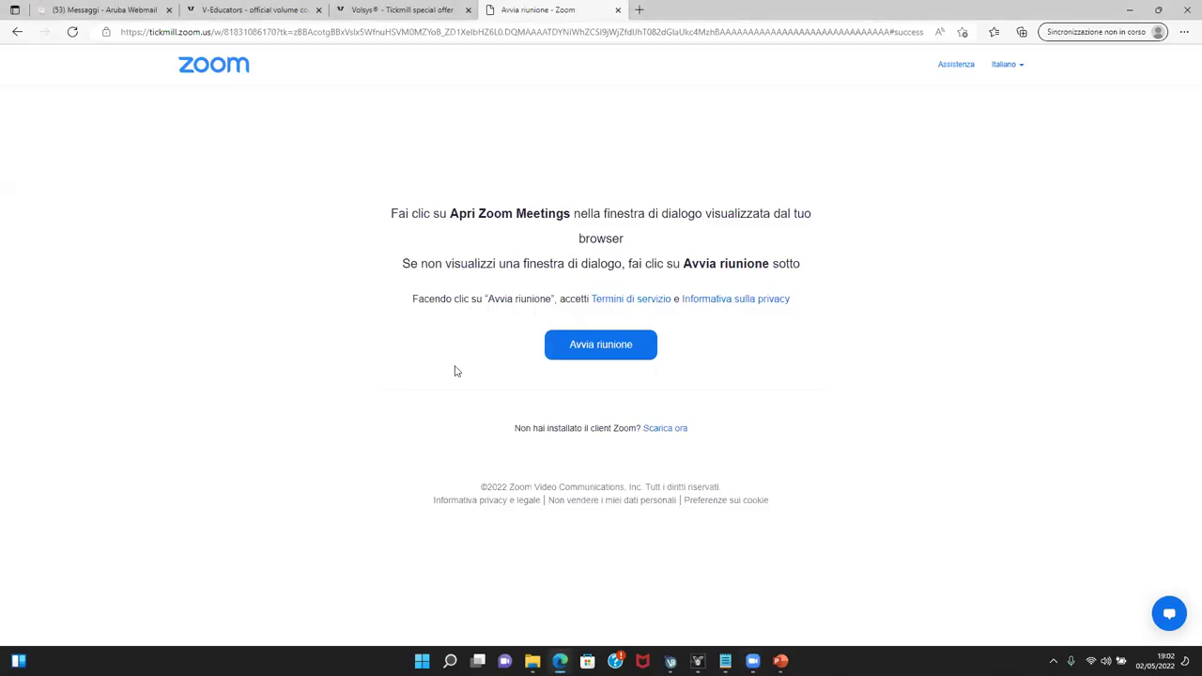
- Review the VolSys Tickmill offer prices, then go to the Volumetrica Contattaci contact page
click(380, 11)
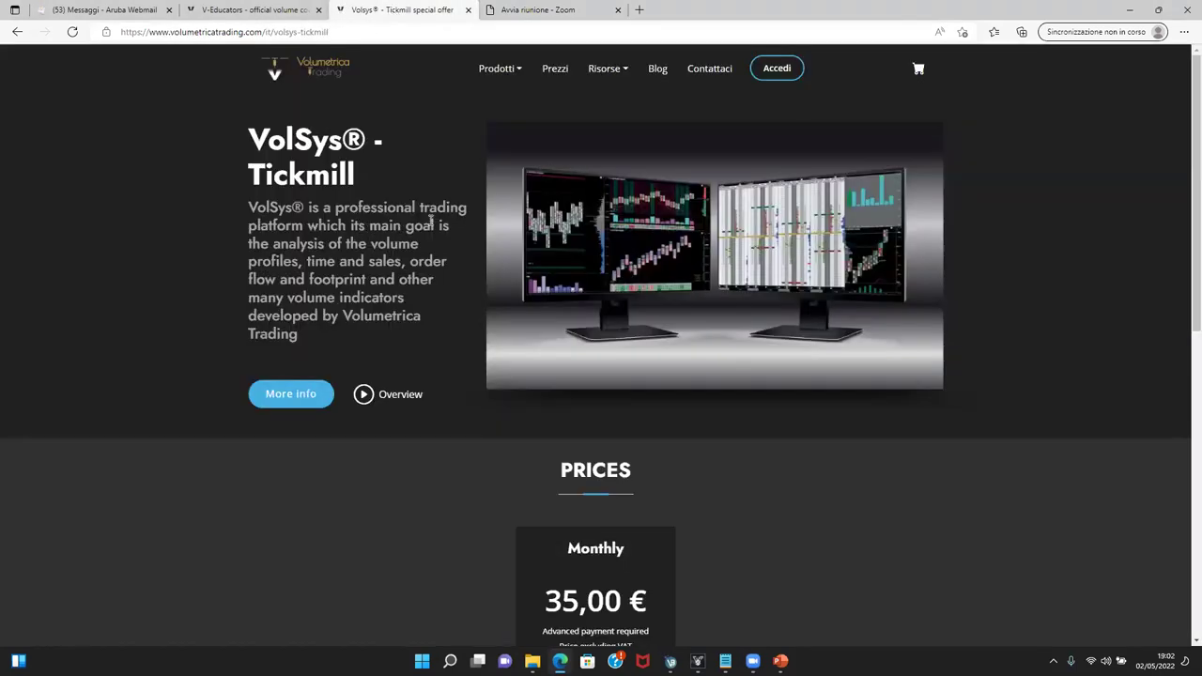
scroll(430, 221, down, 1)
scroll(430, 225, up, 1)
scroll(372, 167, down, 1)
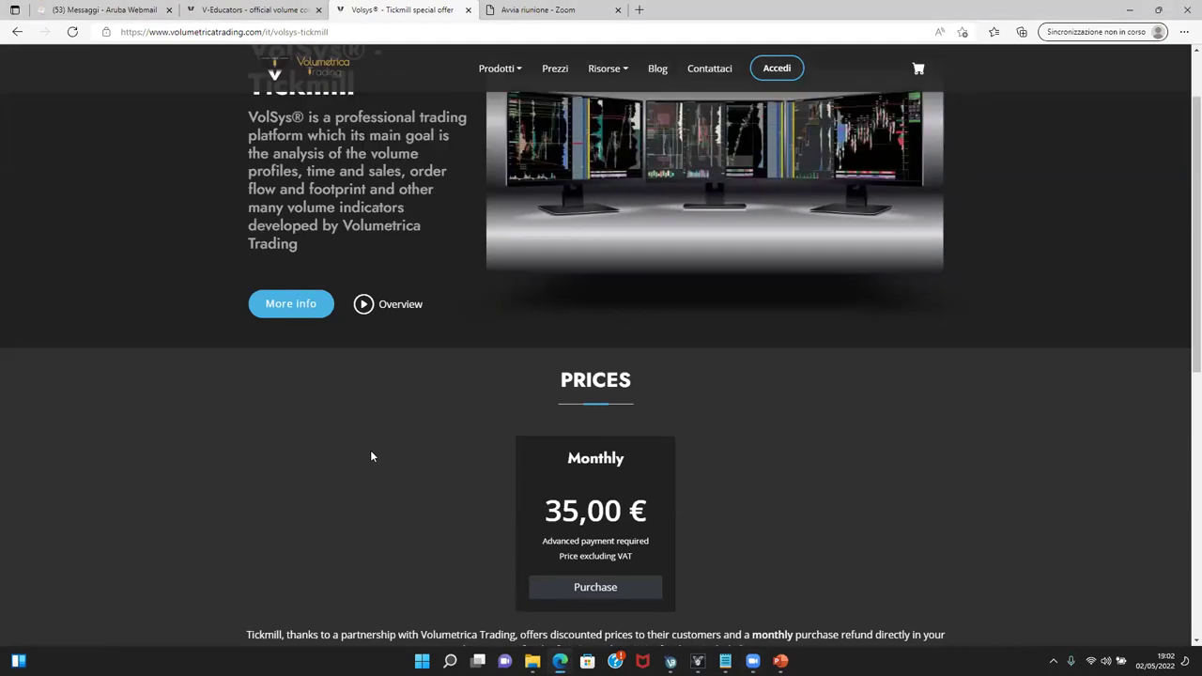
scroll(371, 456, up, 1)
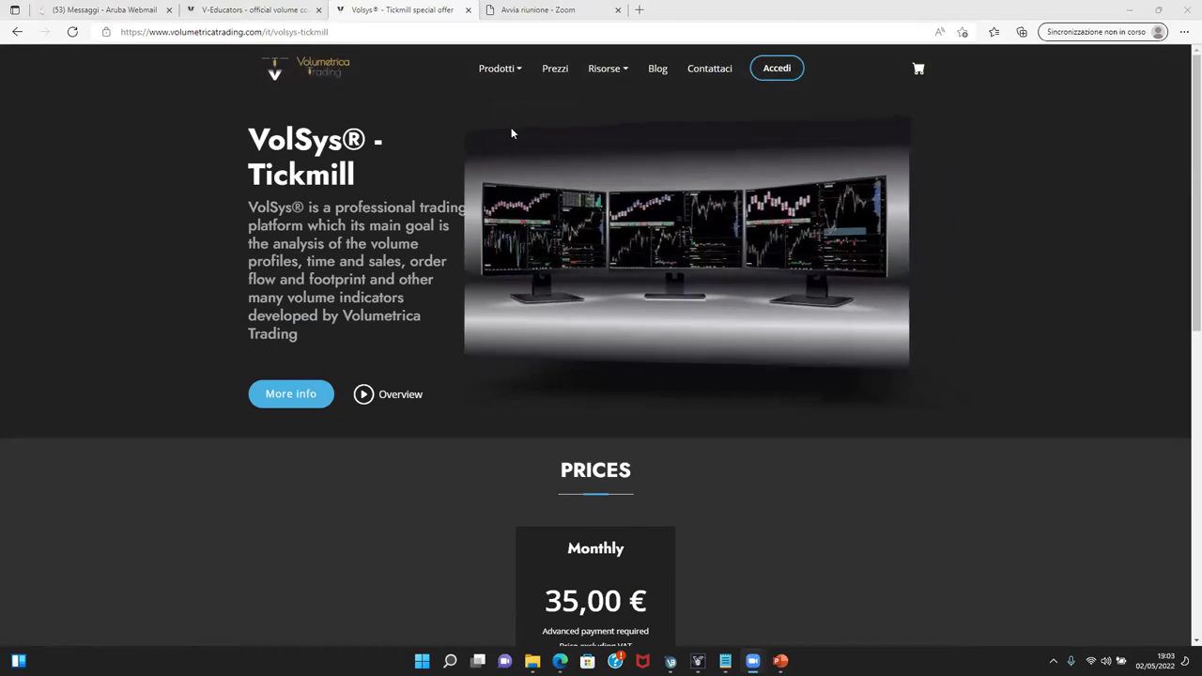
click(721, 71)
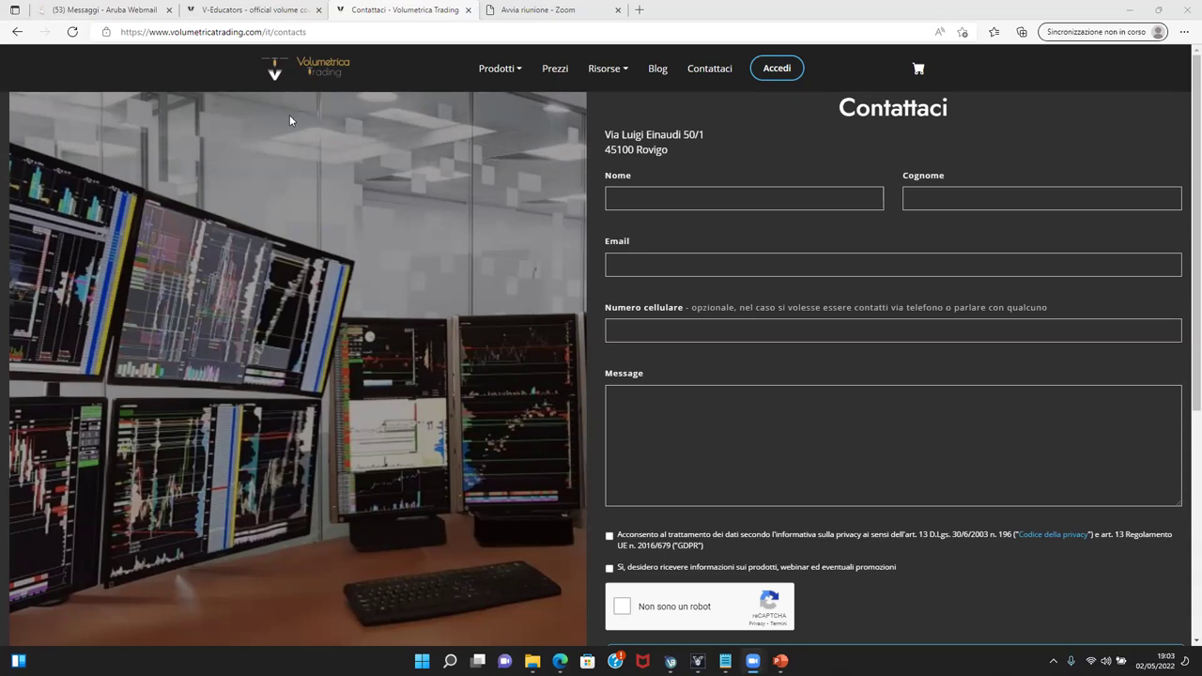
- Show the V-Educators page and underline the first educator's contact e-mail
click(265, 11)
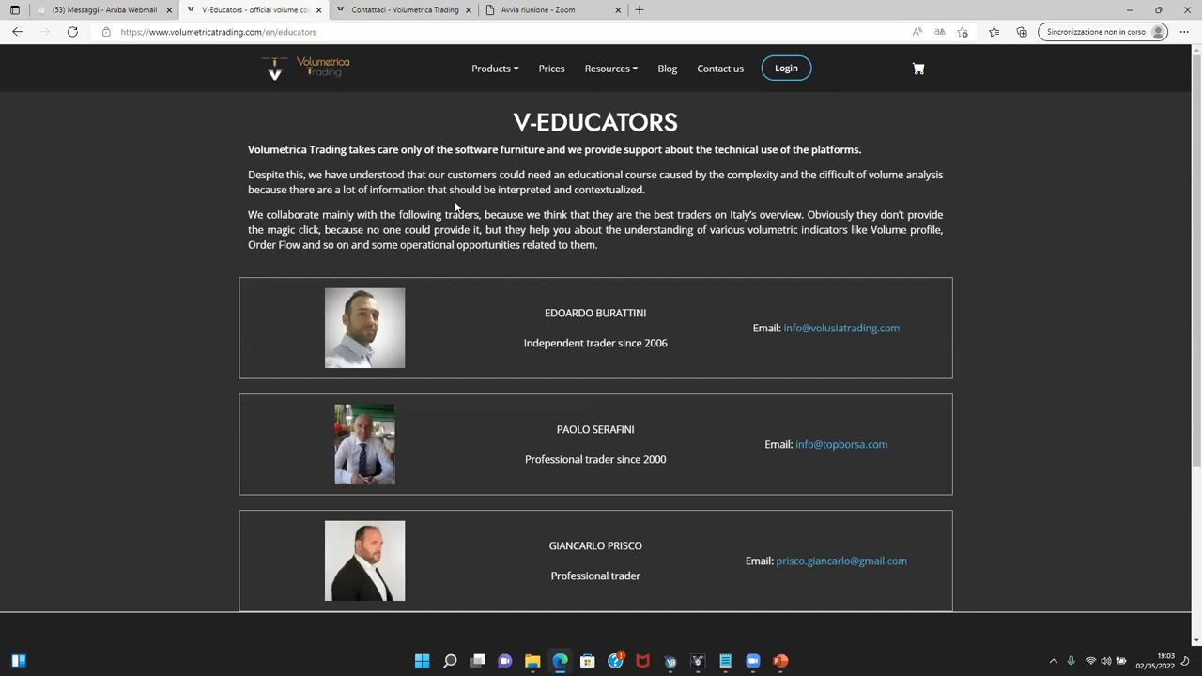
drag(897, 307, 877, 357)
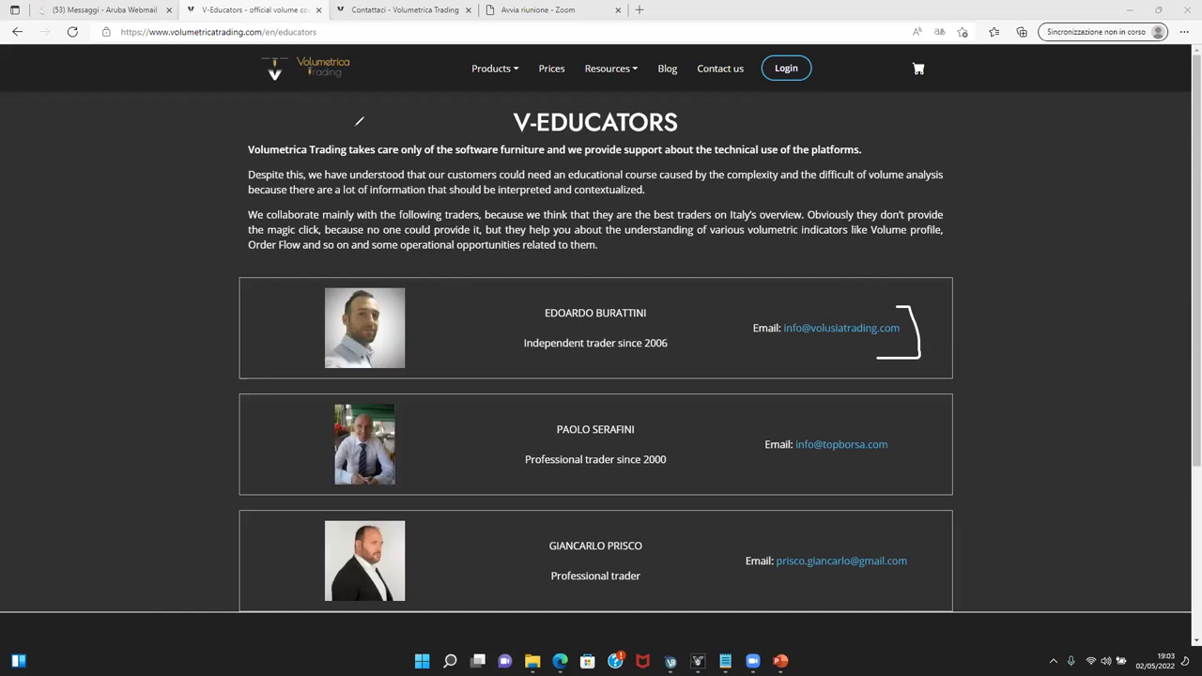
drag(785, 340, 900, 339)
- Bring the ES 06-2022 30 Minute chart forward and rescale its price axis
mouse_move(697, 661)
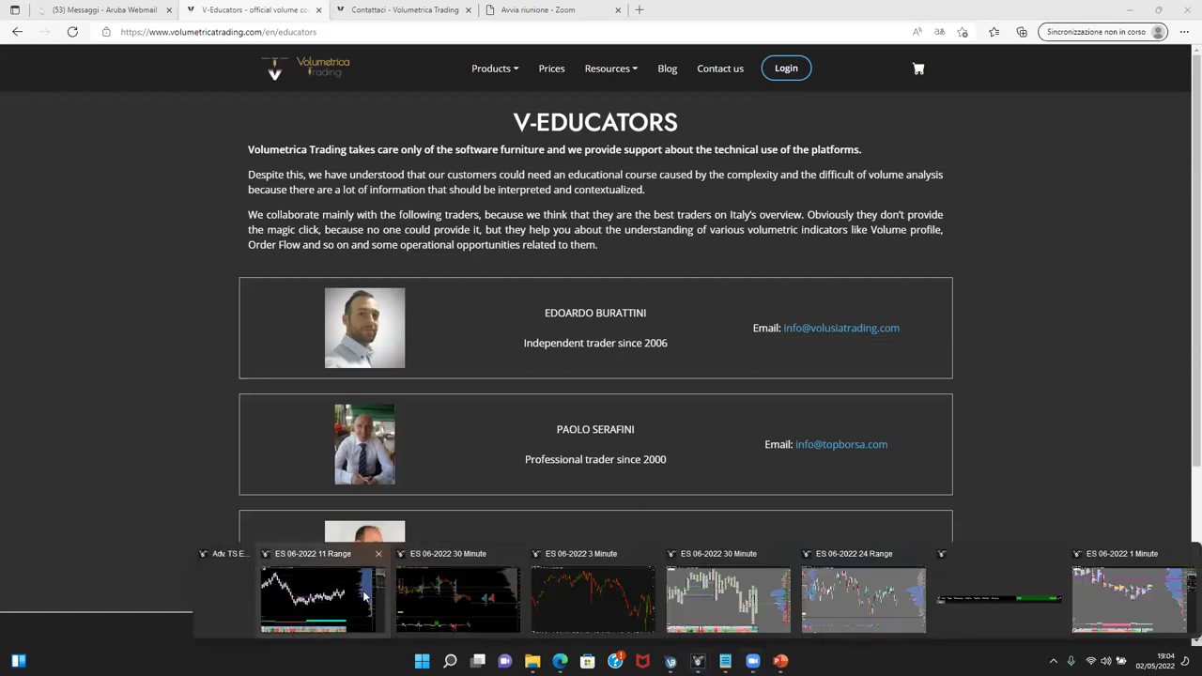
click(461, 599)
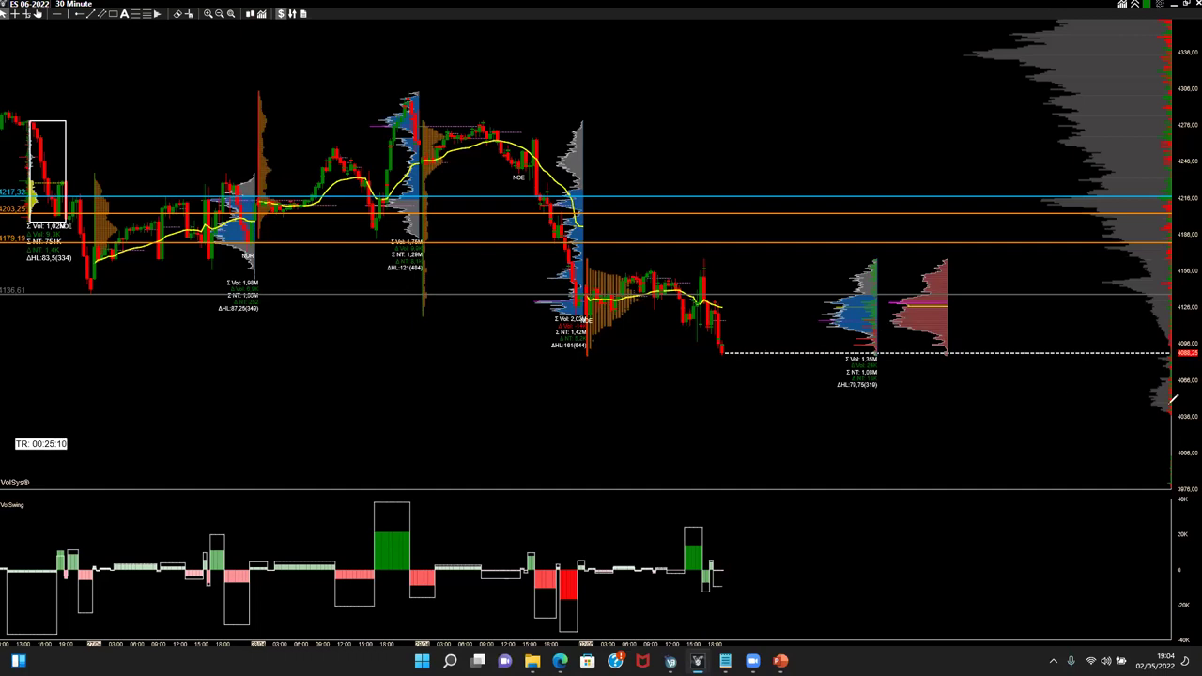
scroll(1184, 316, down, 3)
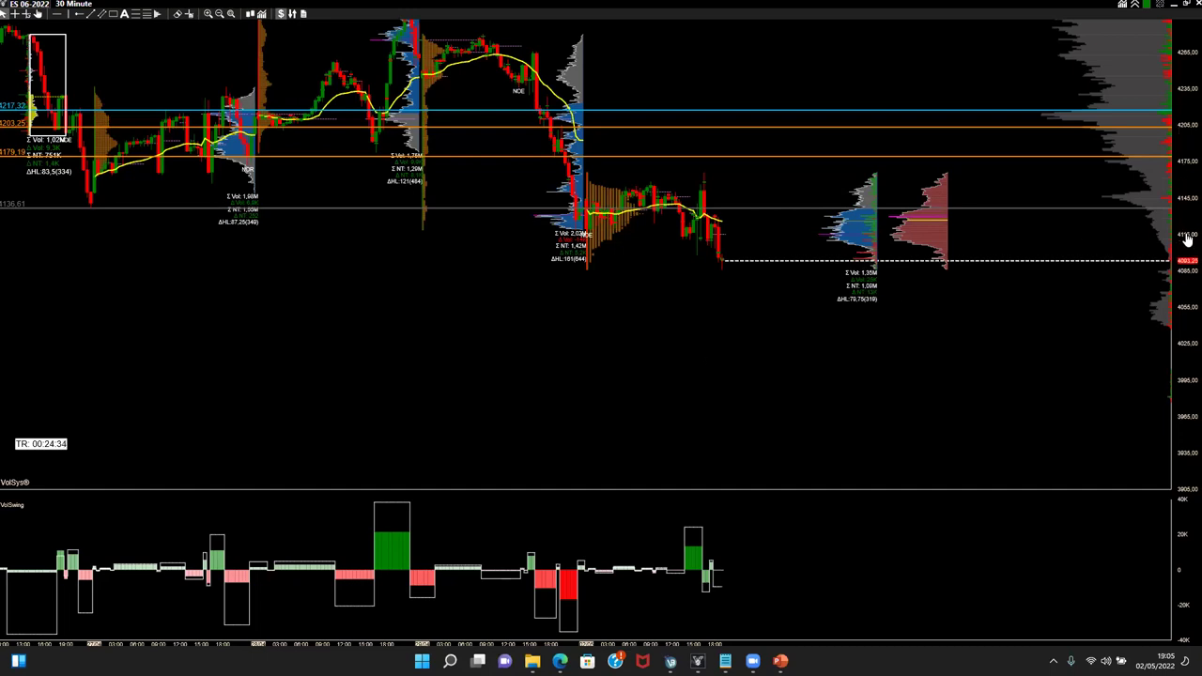
drag(1189, 244, 1188, 285)
scroll(1187, 285, up, 3)
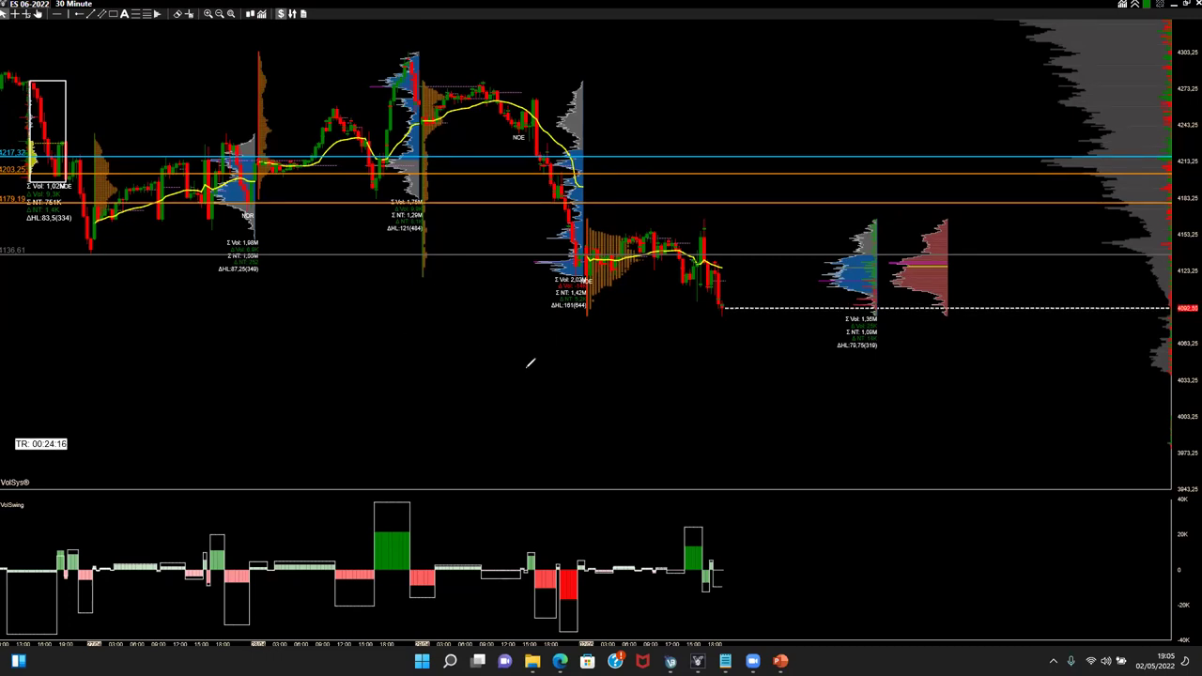
right_click(393, 329)
click(344, 289)
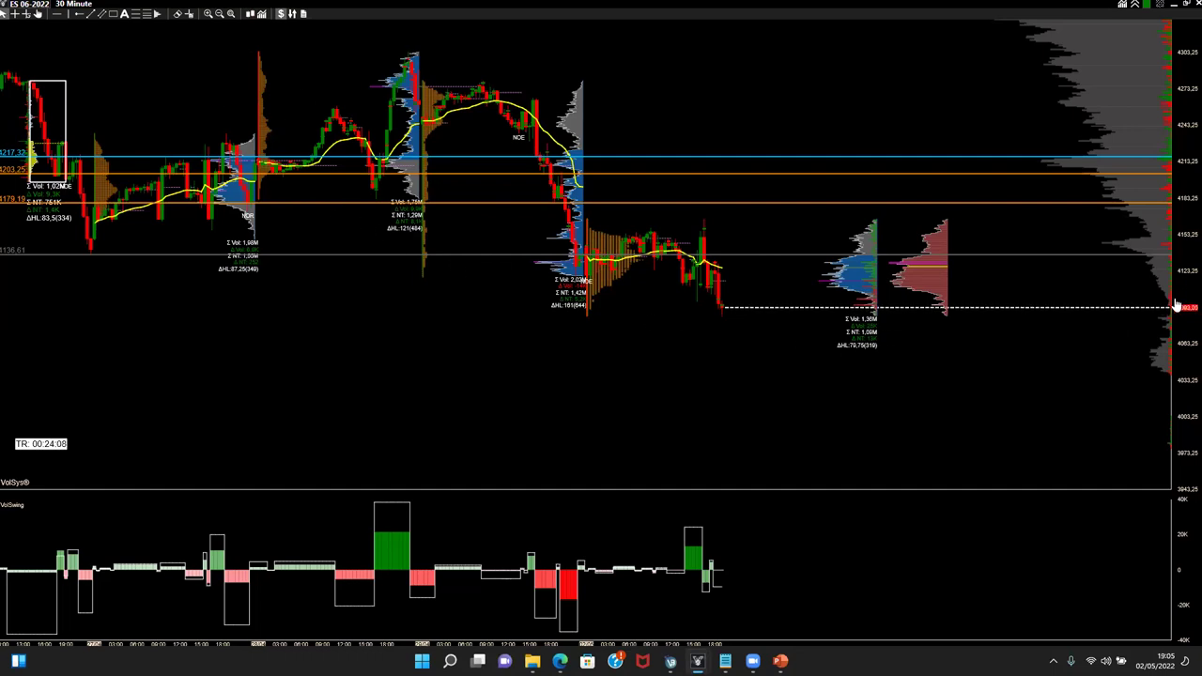
scroll(898, 305, up, 3)
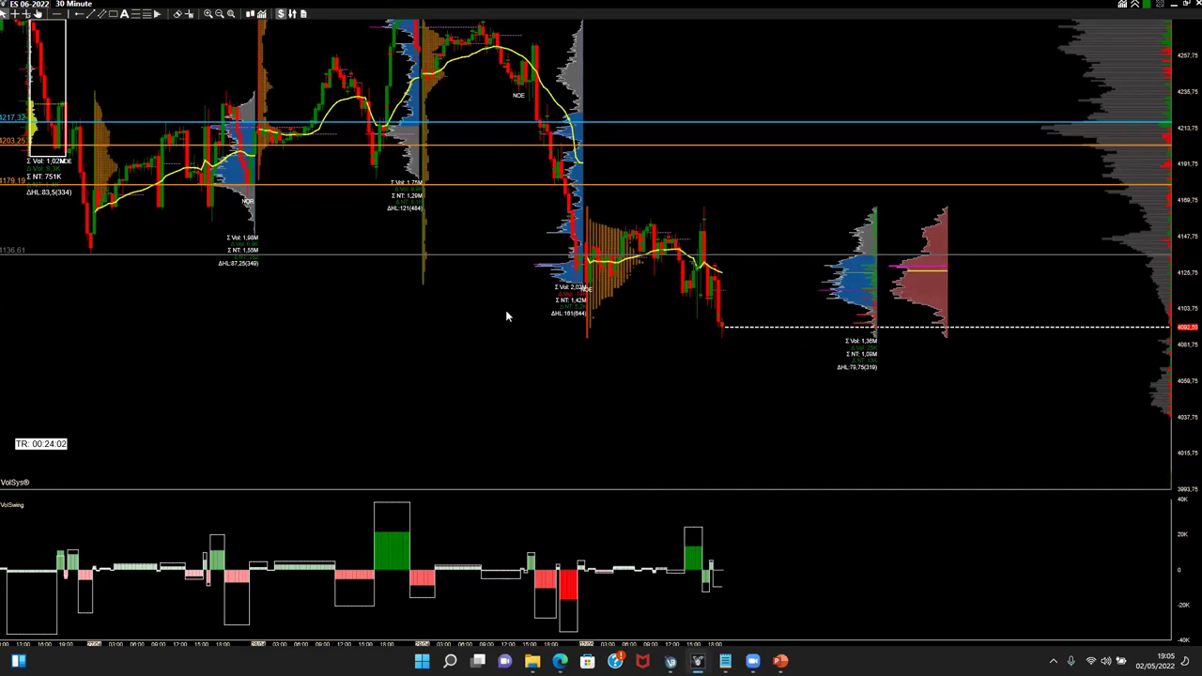
right_click(470, 312)
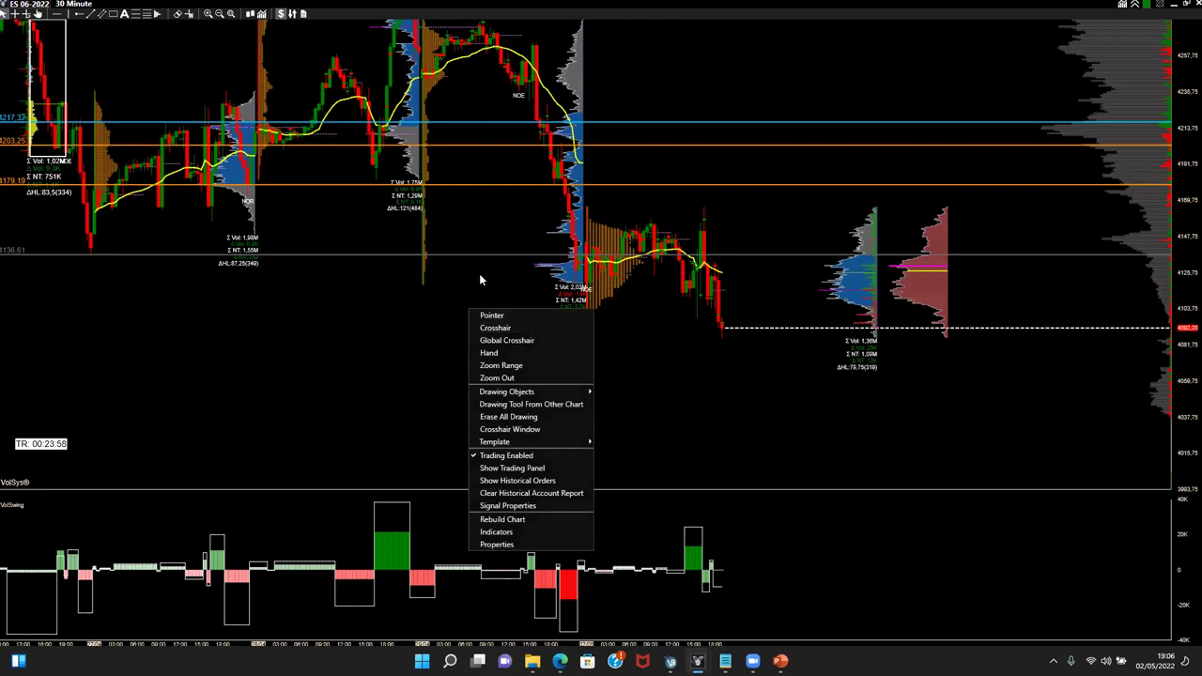
click(479, 274)
right_click(482, 276)
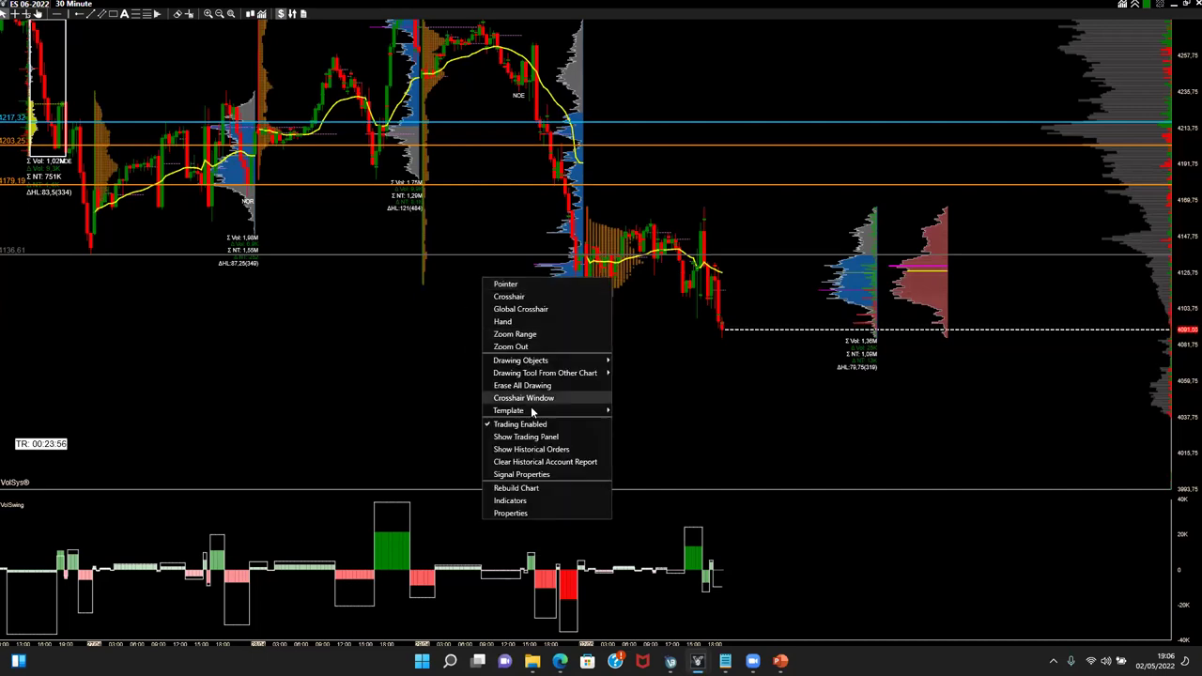
click(553, 496)
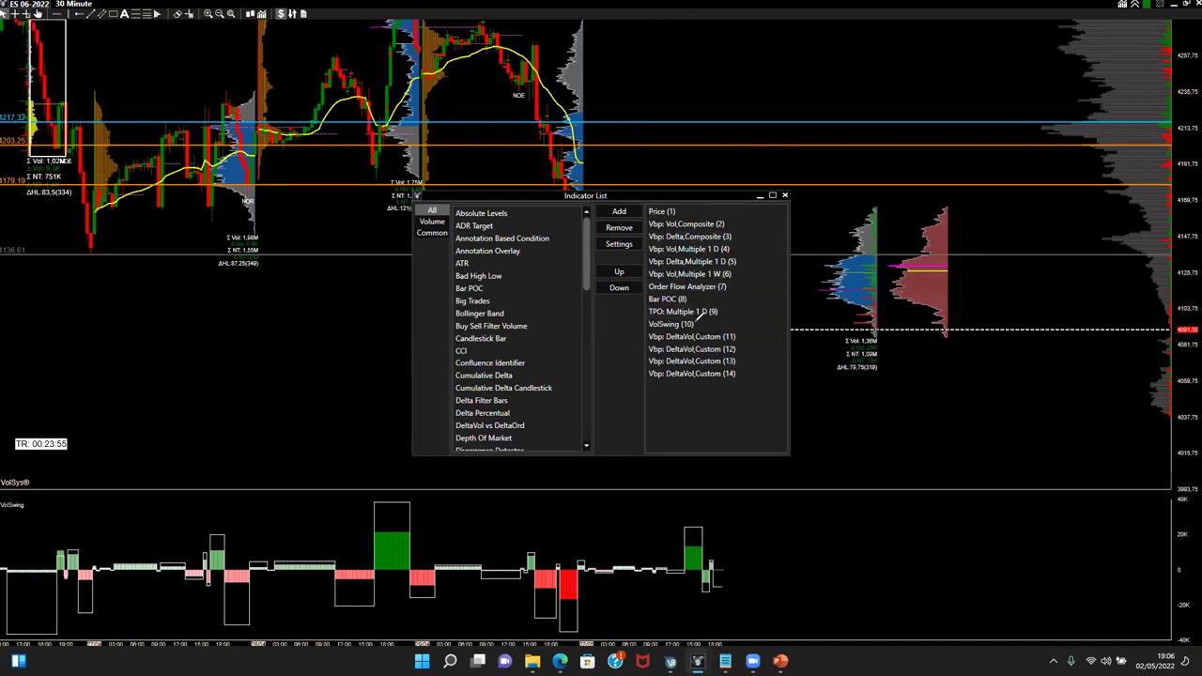
drag(699, 323, 713, 321)
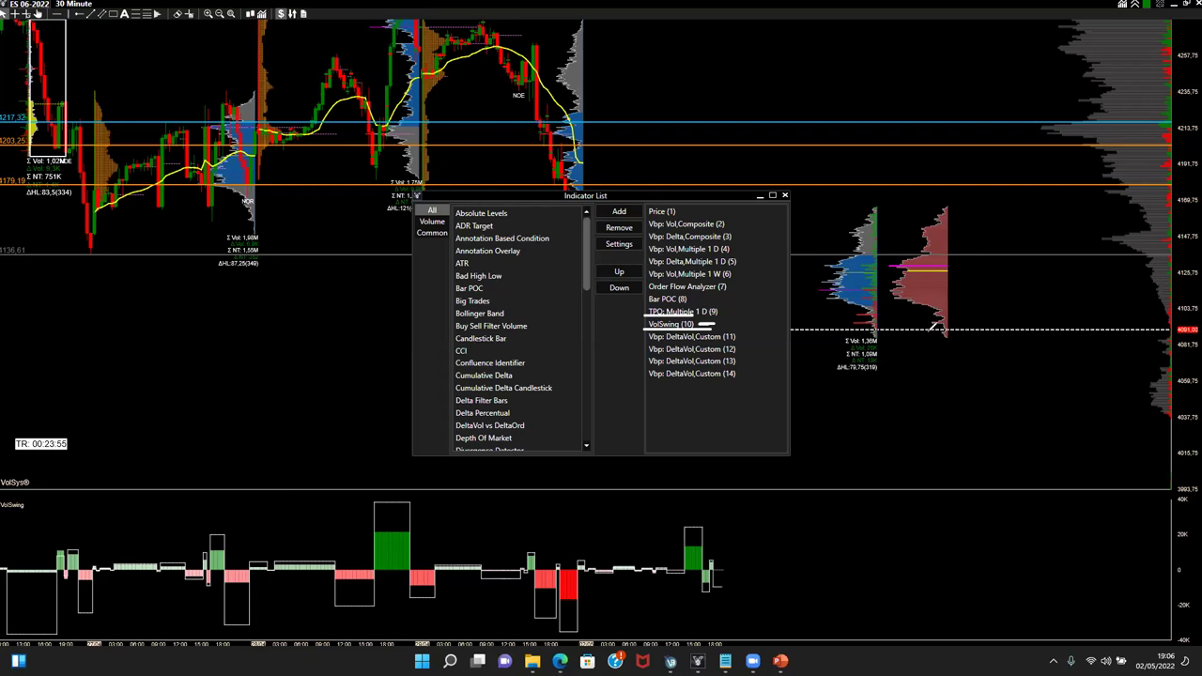
drag(644, 317, 742, 326)
key(Escape)
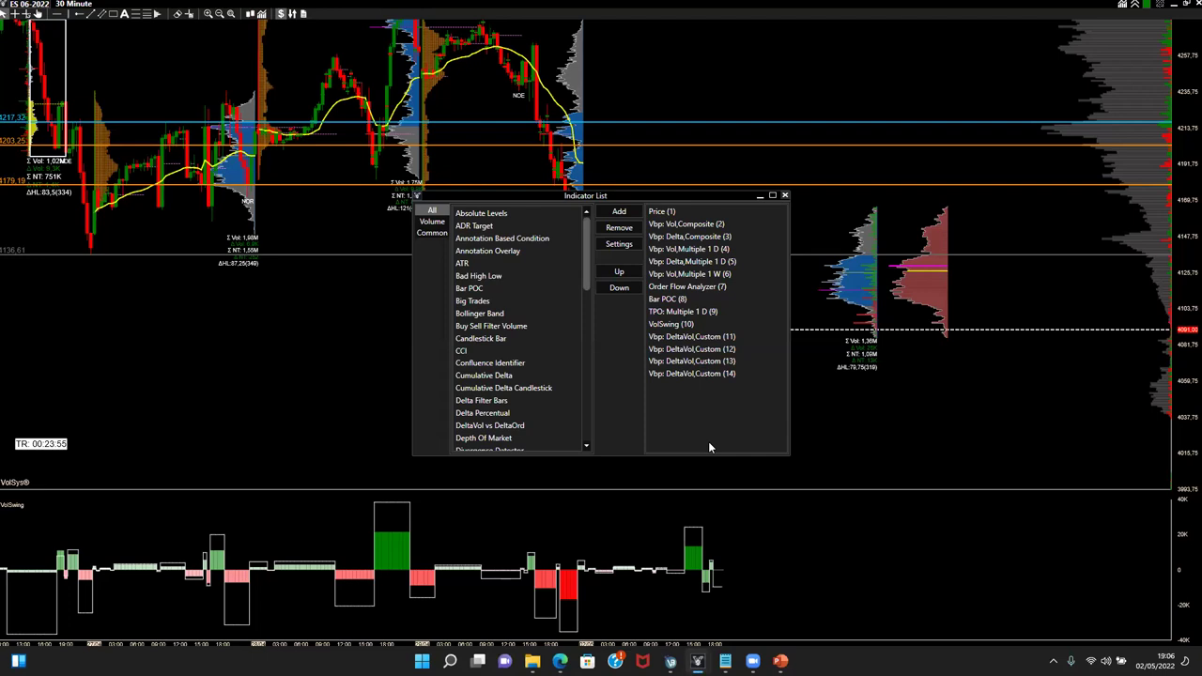
key(Escape)
drag(429, 488, 720, 505)
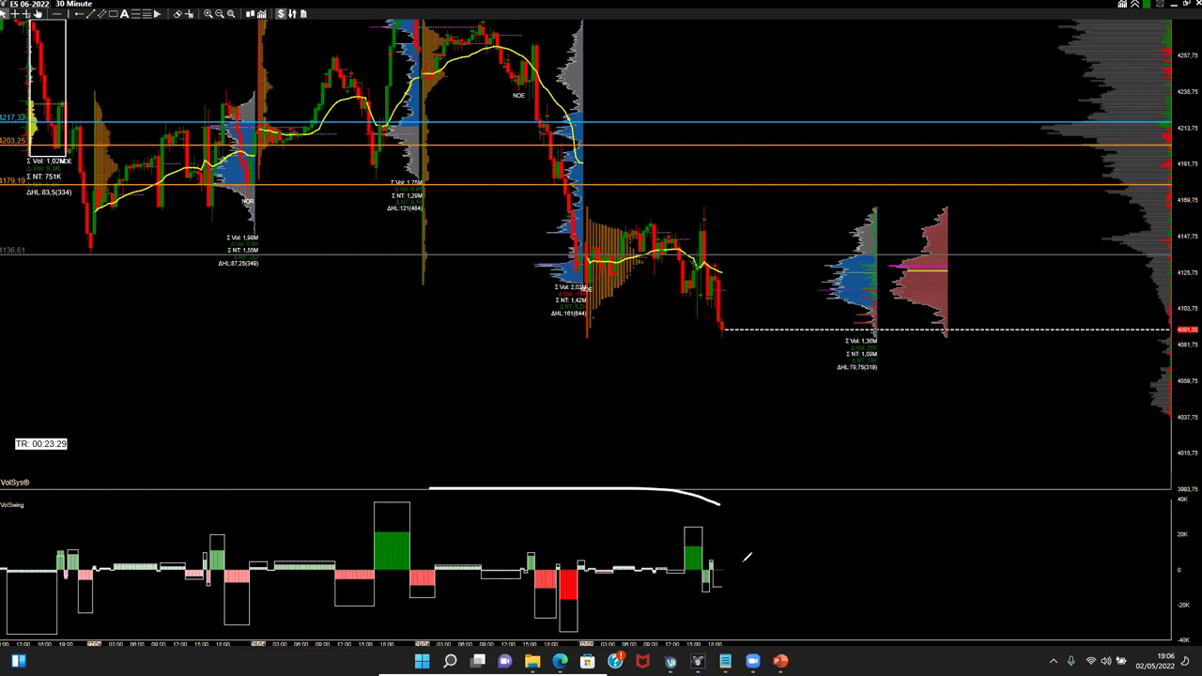
- Mark the large green VolSwing bar and zero line, clear the marks, then zoom in on recent bars
drag(410, 499, 436, 499)
drag(460, 566, 406, 567)
drag(399, 519, 428, 566)
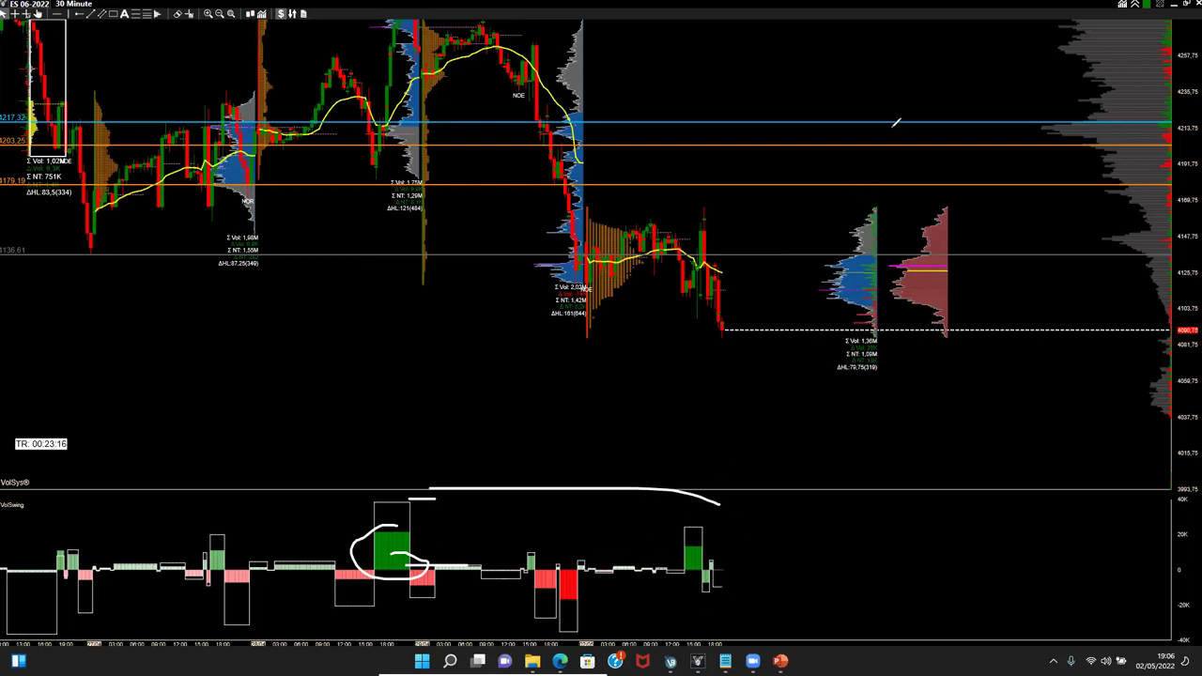
key(Escape)
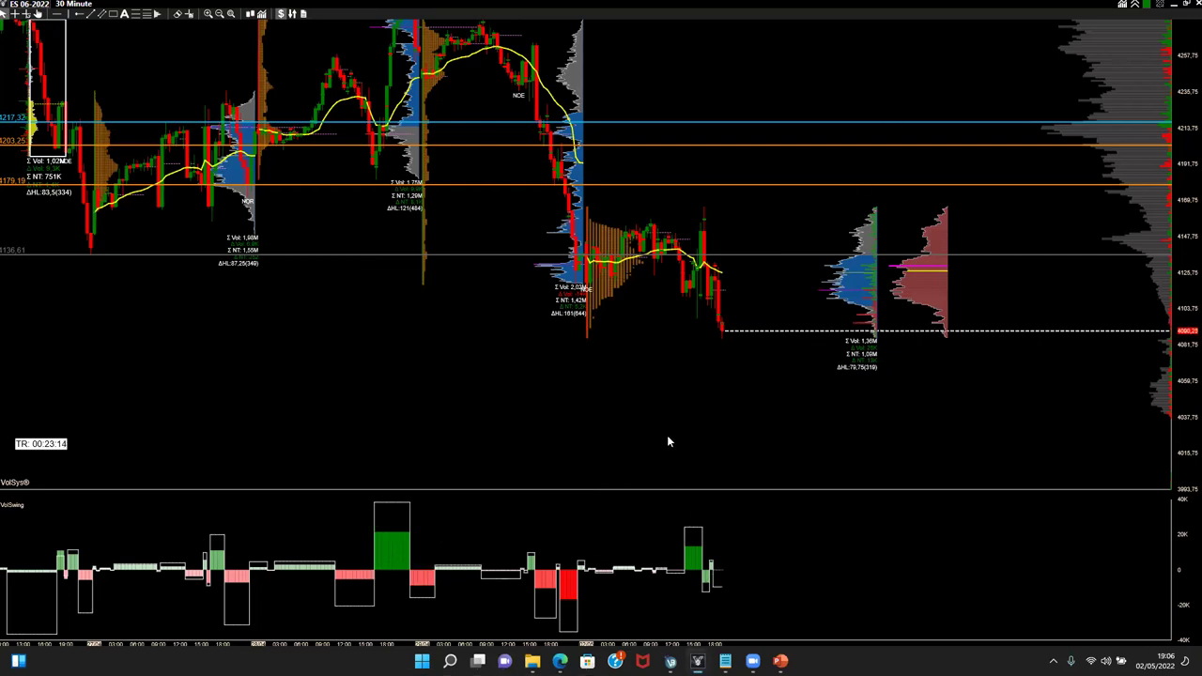
scroll(667, 438, up, 5)
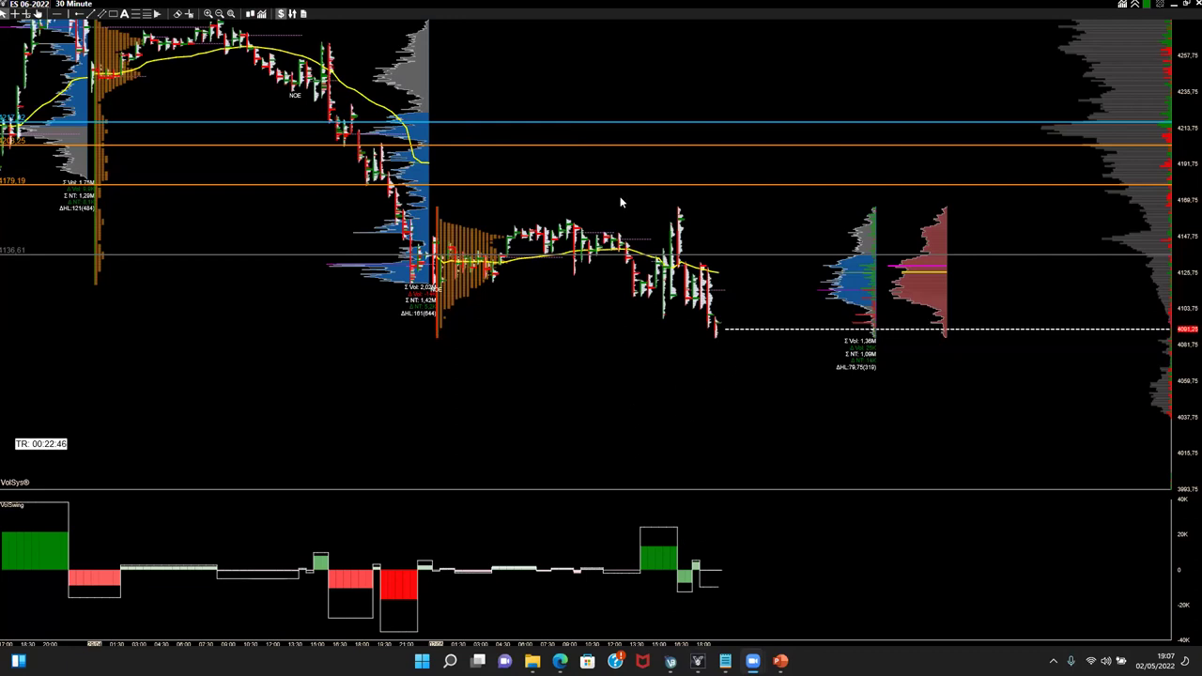
- Trace the drop across the last candles, zoom out, and select VolSwing in the Indicator List
drag(678, 213, 724, 348)
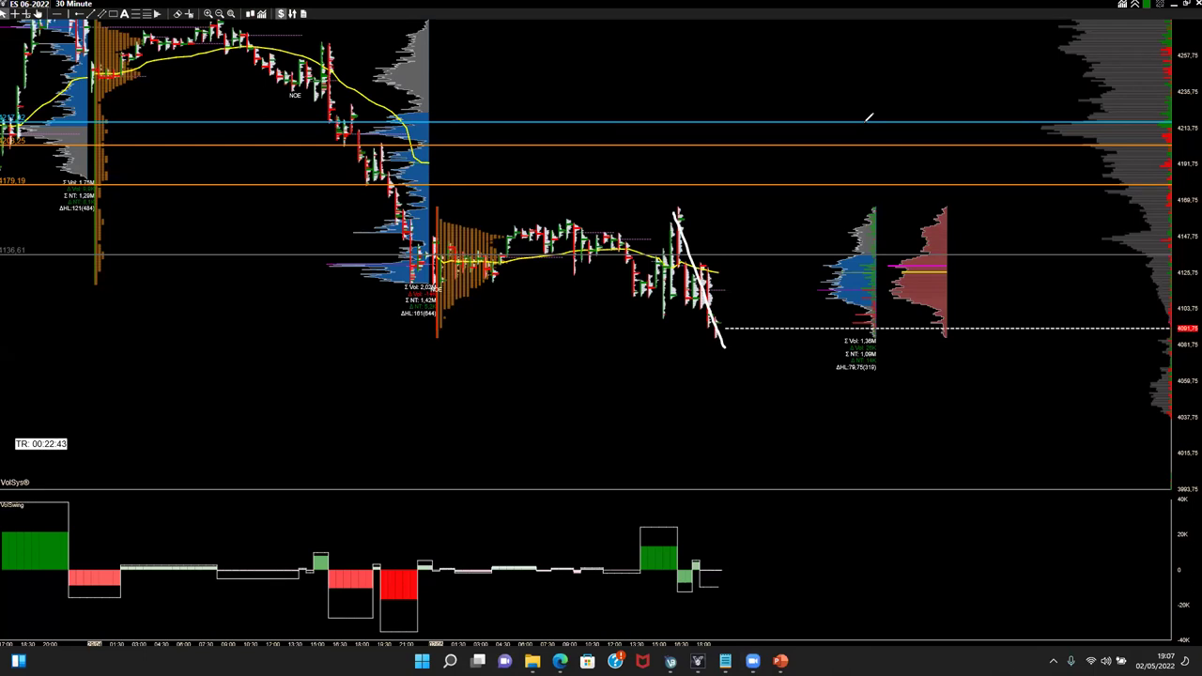
scroll(724, 416, down, 1)
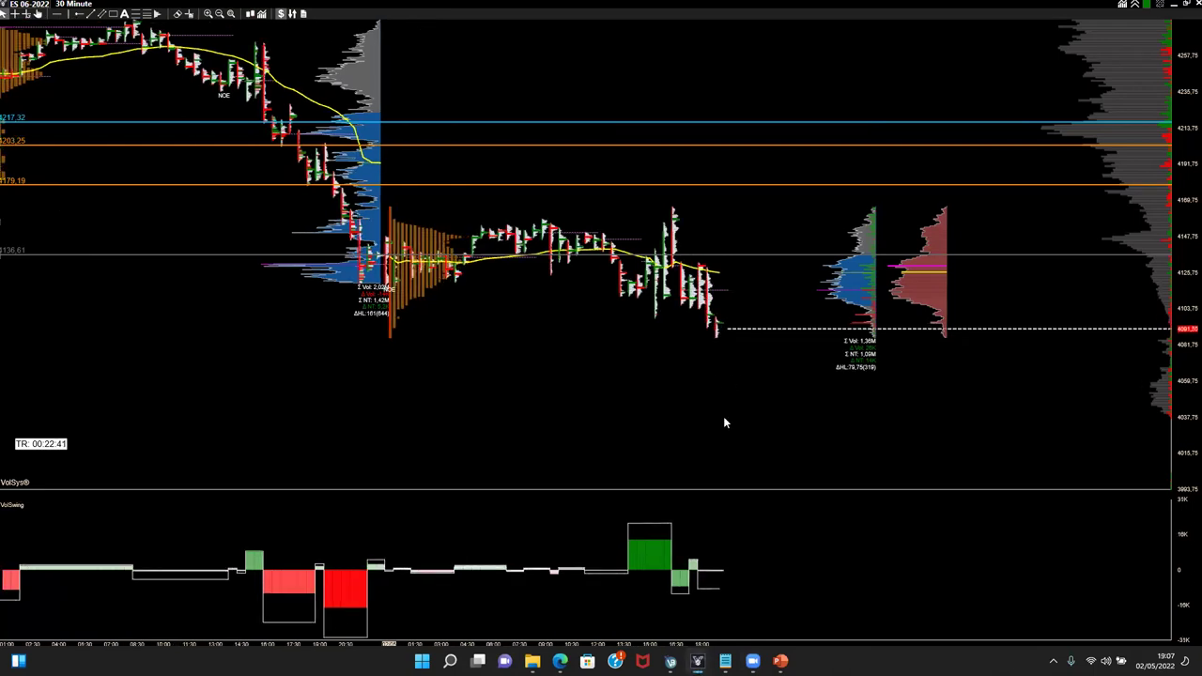
scroll(724, 423, down, 1)
right_click(376, 361)
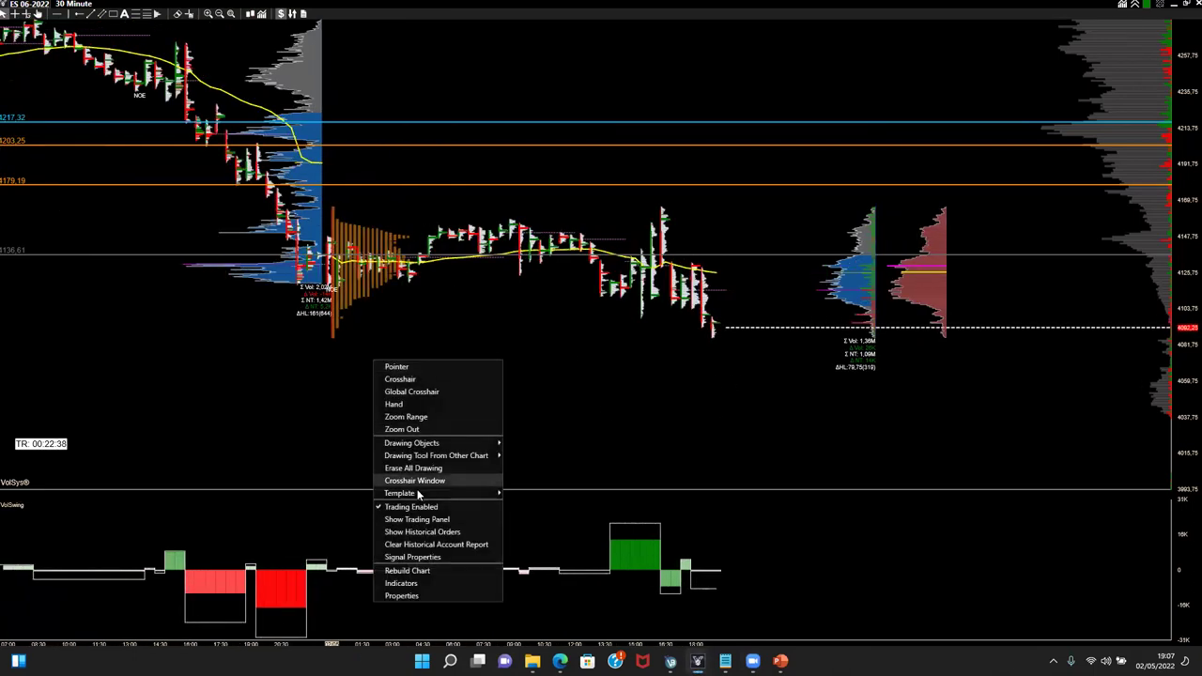
click(427, 583)
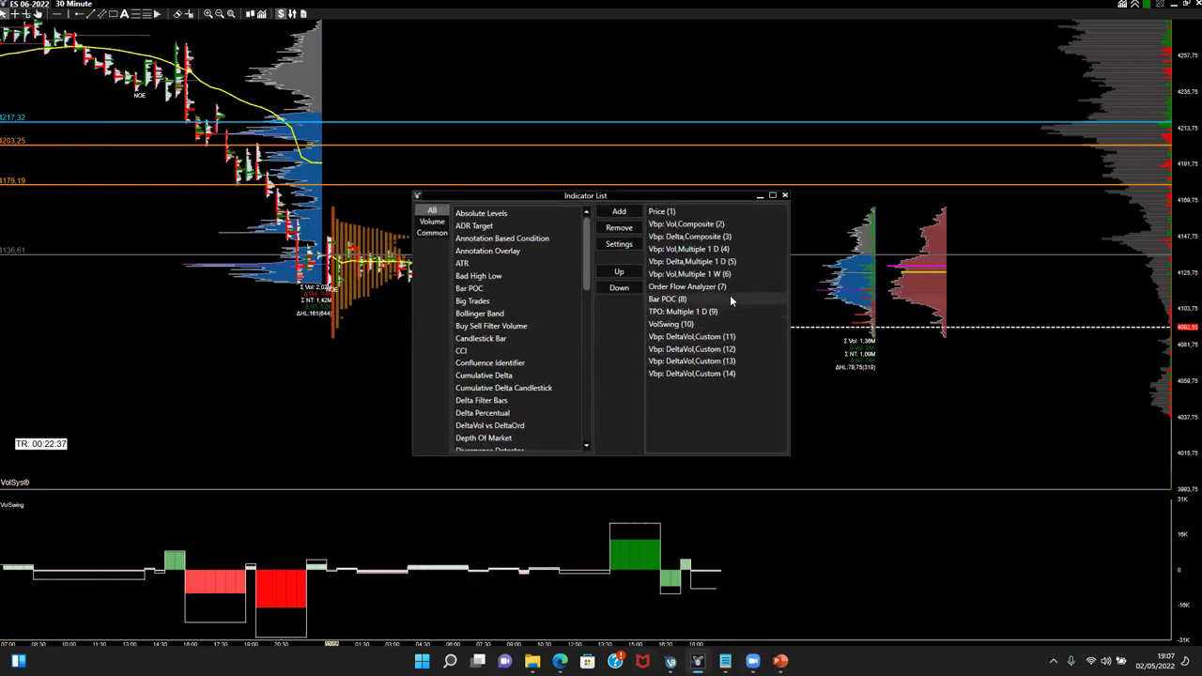
click(693, 325)
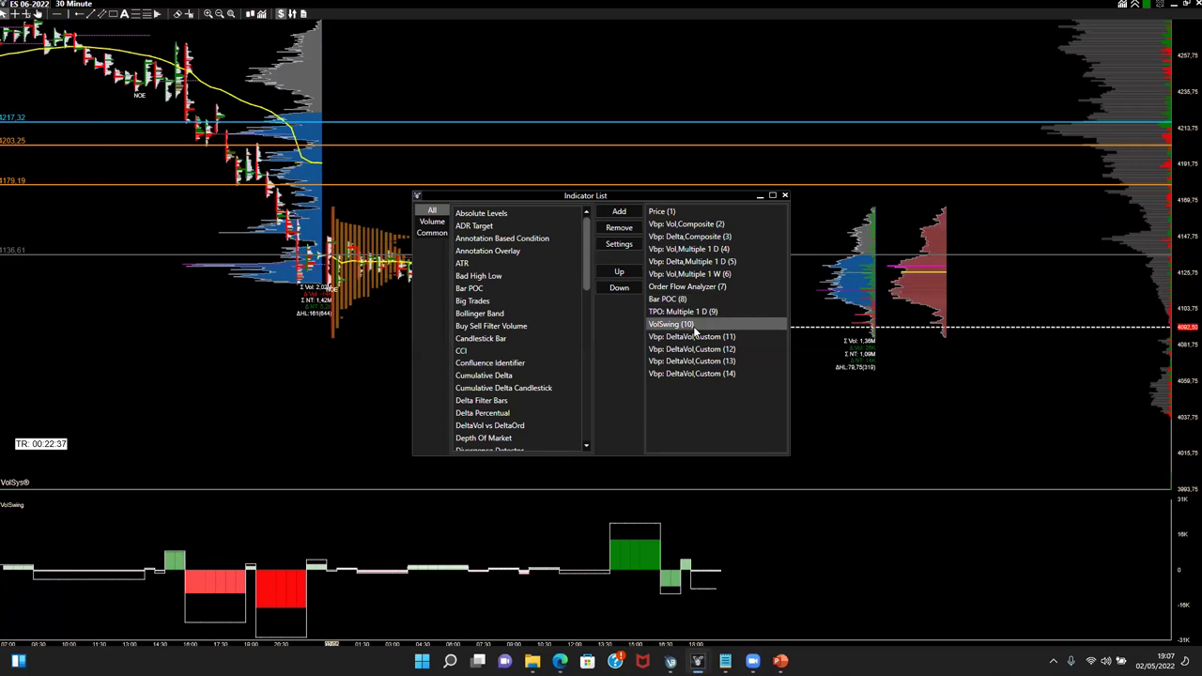
- Set VolSwing's Color Up and Color Down to white, apply and save, and close the Indicator List
double_click(759, 325)
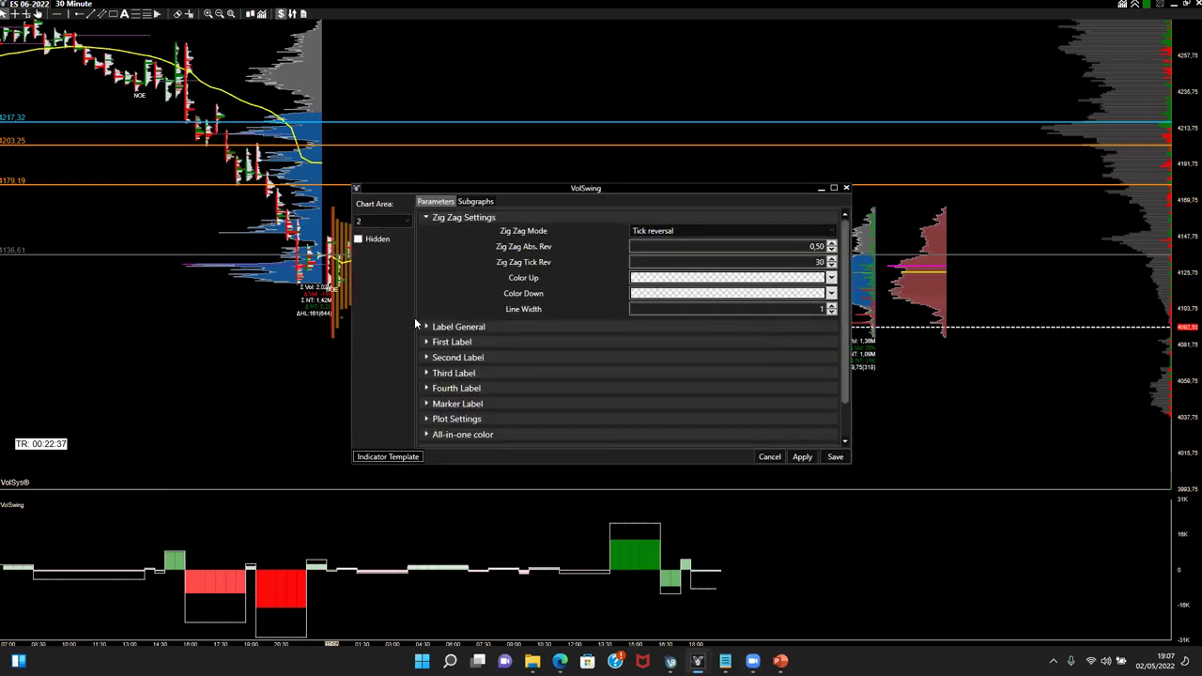
click(672, 278)
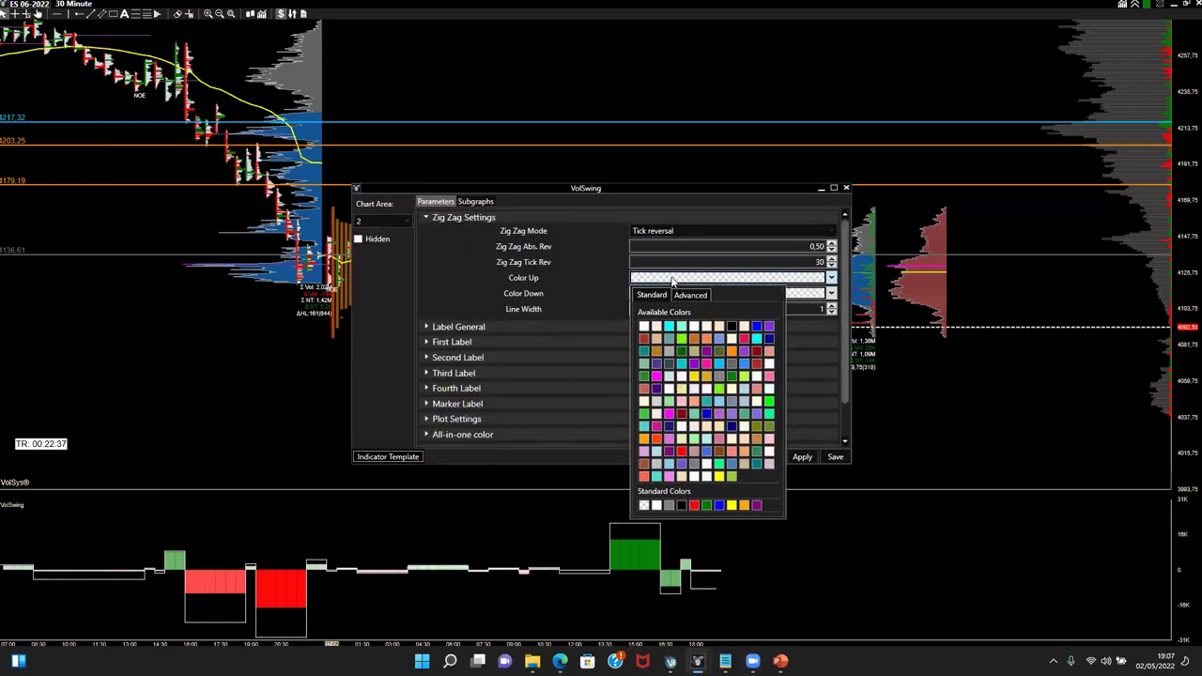
click(650, 326)
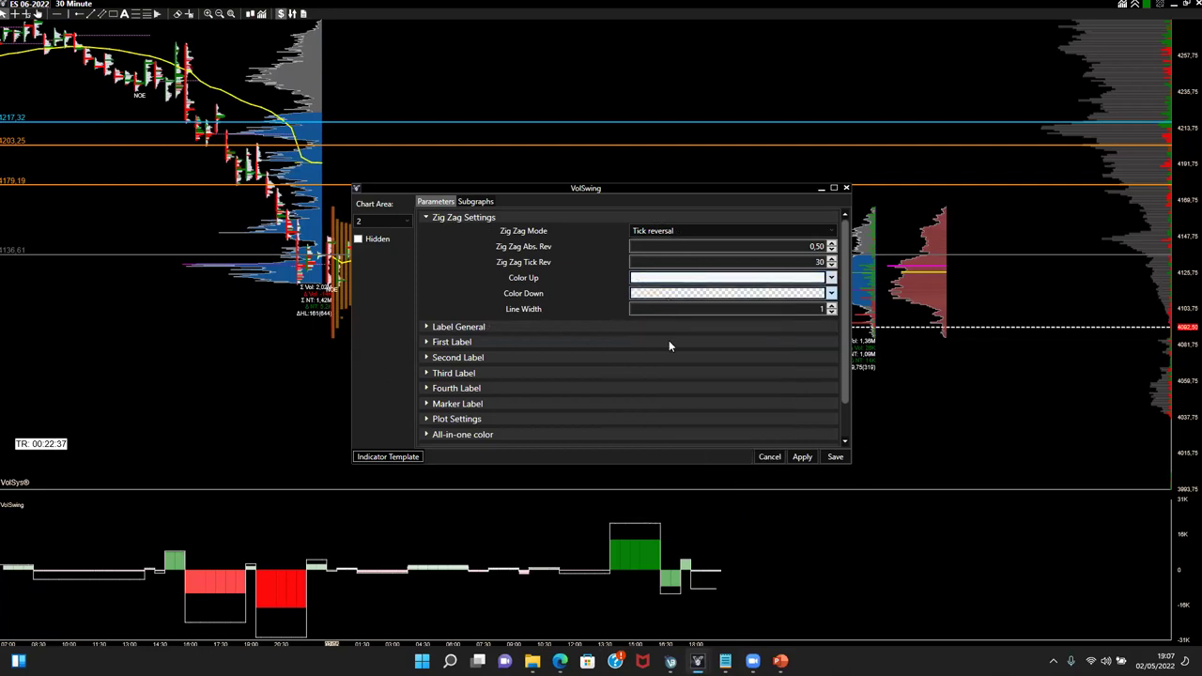
click(669, 294)
click(645, 344)
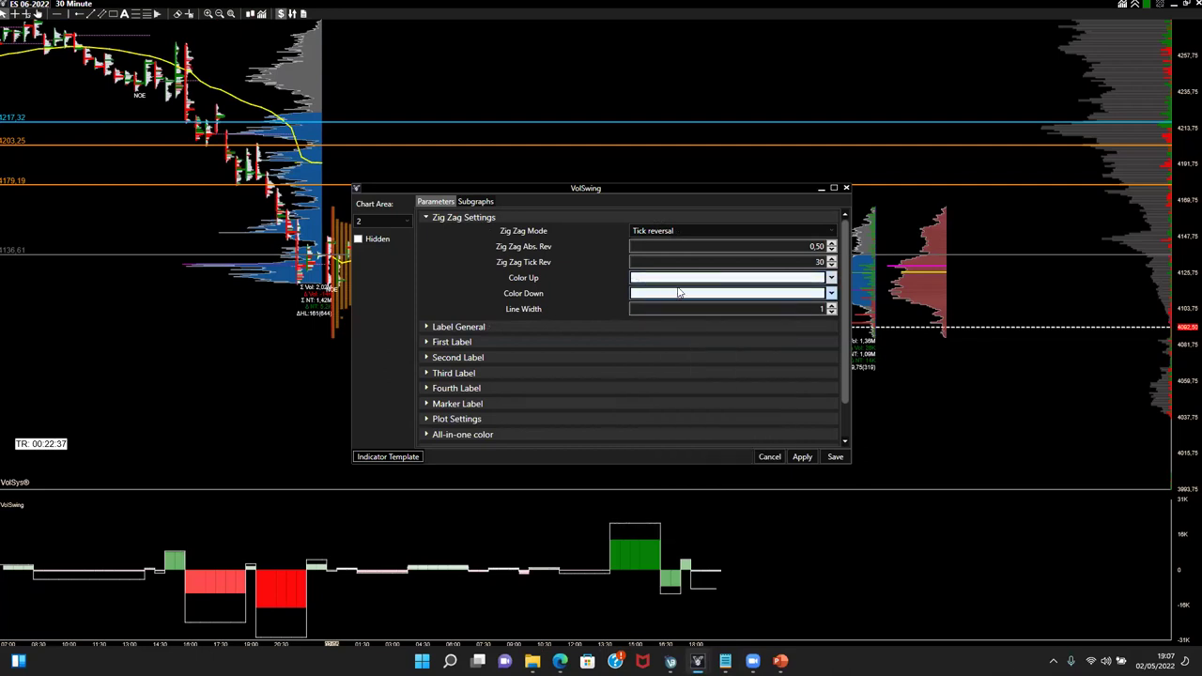
click(801, 456)
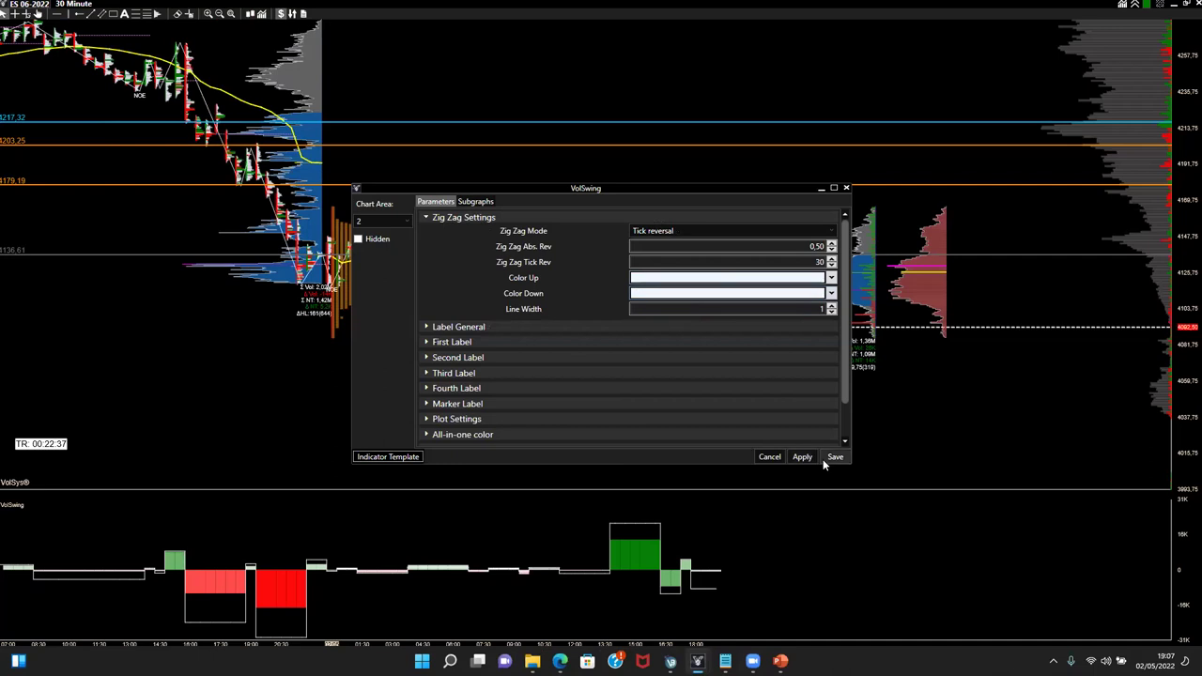
click(835, 457)
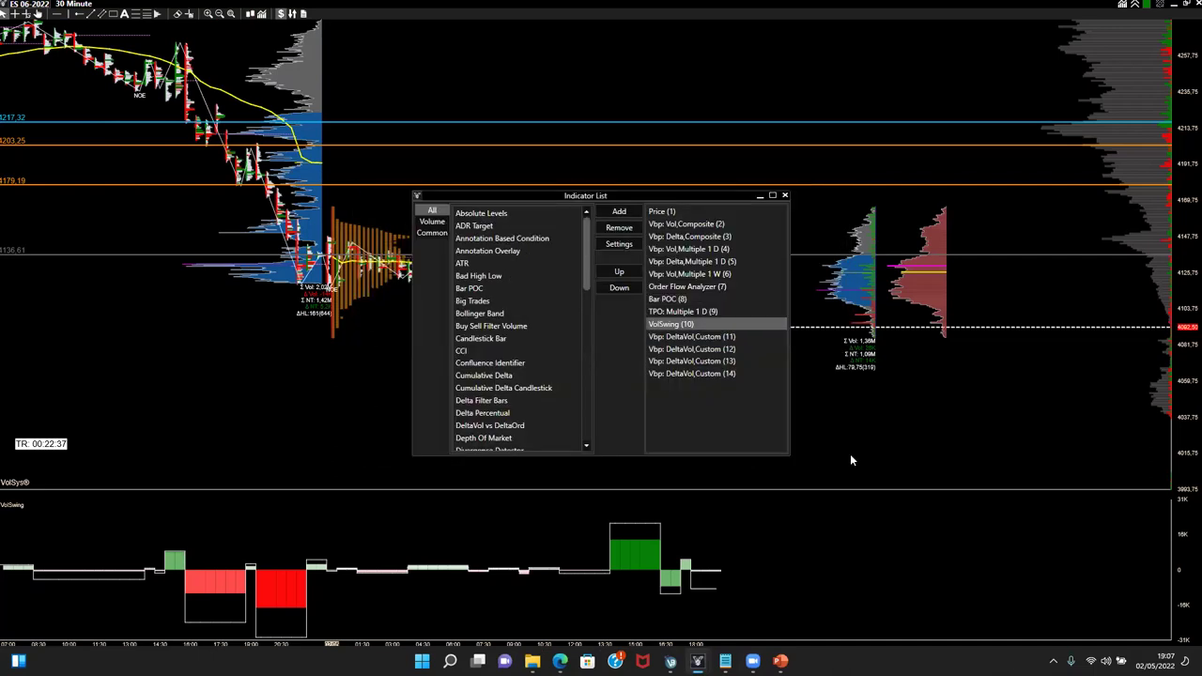
click(786, 196)
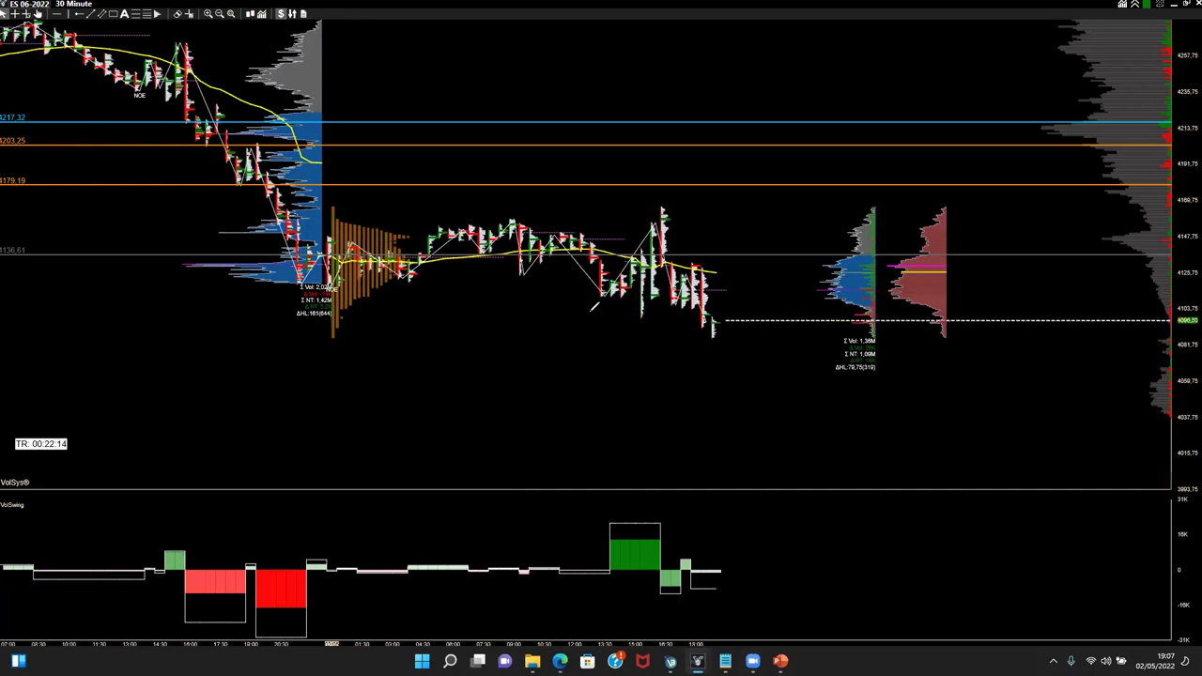
- Loop a white mark around the swing-low bar and widen the chart's bars
mouse_move(620, 287)
mouse_down()
mouse_move(609, 293)
mouse_move(647, 220)
mouse_up()
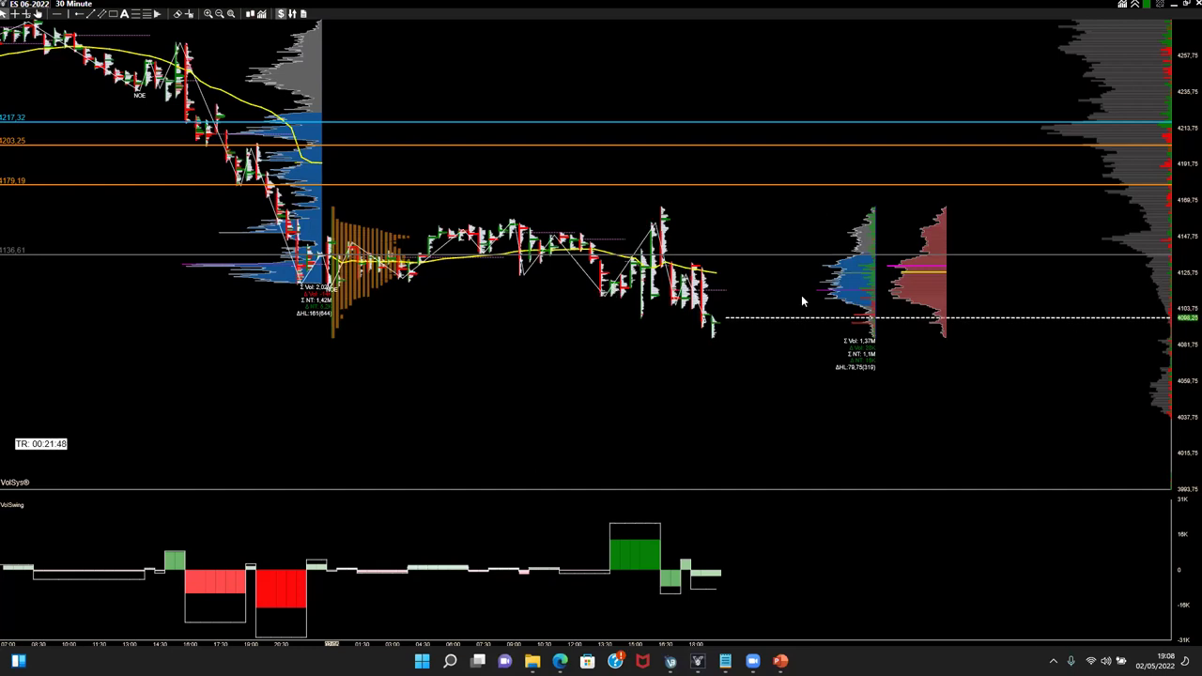
scroll(711, 391, up, 1)
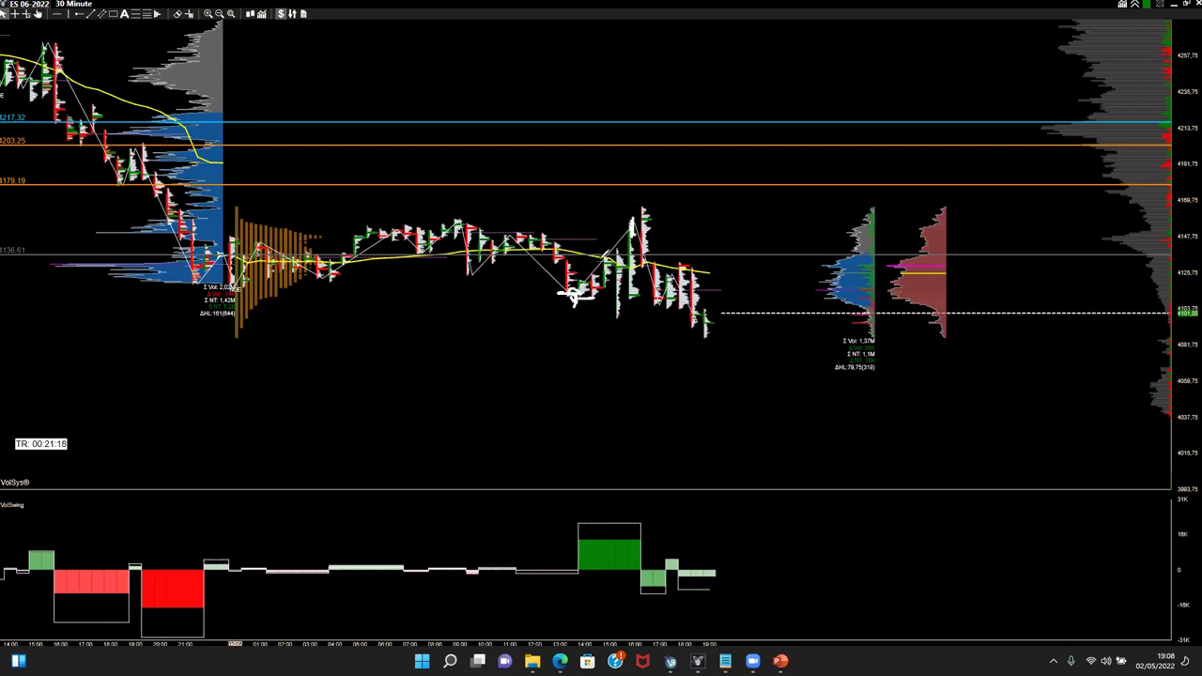
- Mark the tall bar's high and the swing low, and bracket the large green VolSwing bar
drag(613, 217, 648, 217)
drag(544, 299, 610, 299)
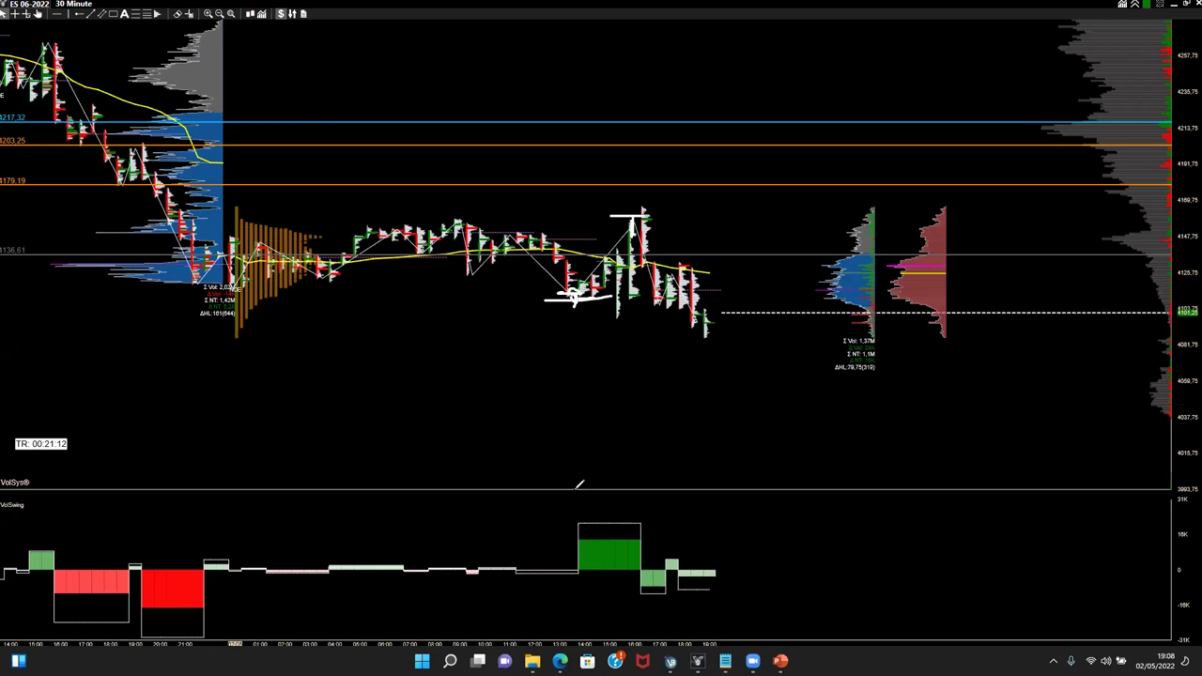
drag(570, 502, 571, 547)
drag(535, 568, 577, 567)
mouse_move(576, 517)
mouse_down()
mouse_move(576, 567)
mouse_move(597, 574)
mouse_up()
drag(638, 514, 641, 571)
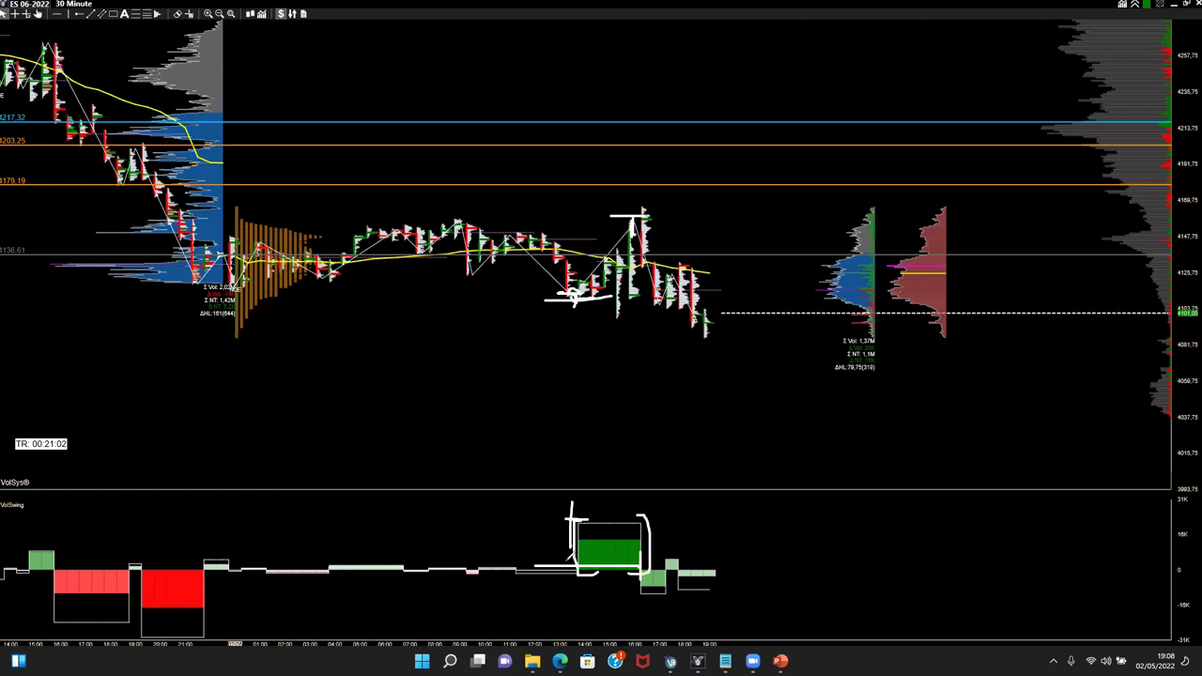
drag(567, 514, 554, 513)
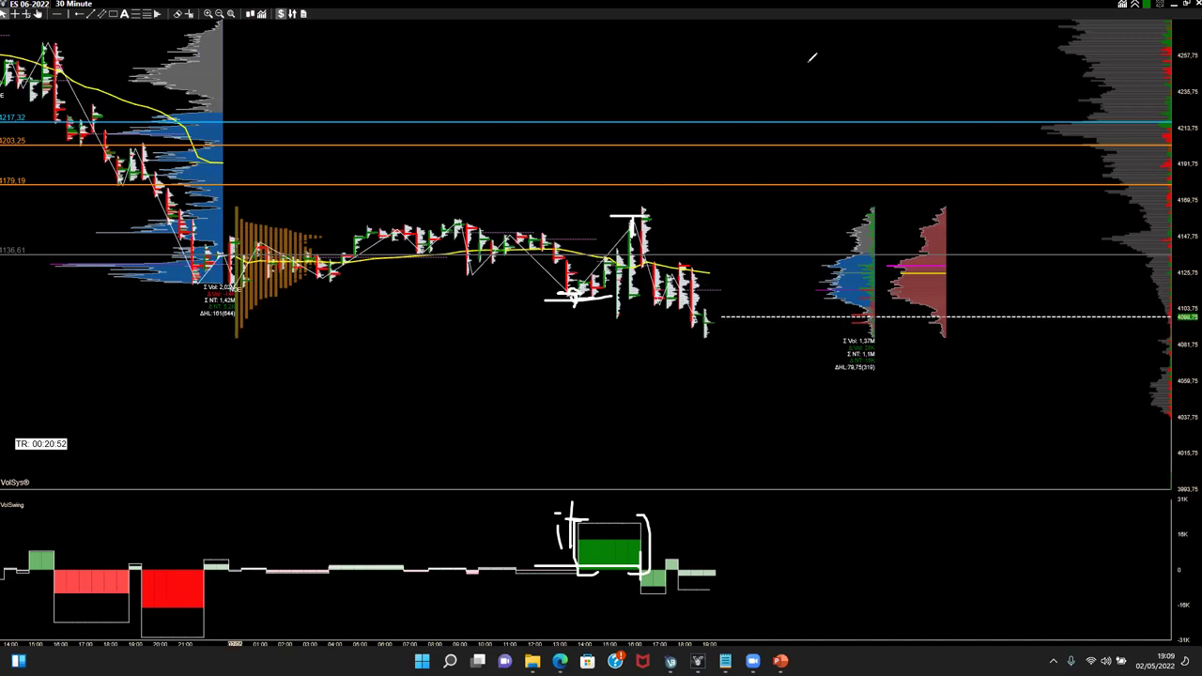
- Clear earlier marks and draw a freehand box around the large green VolSwing bar
key(e)
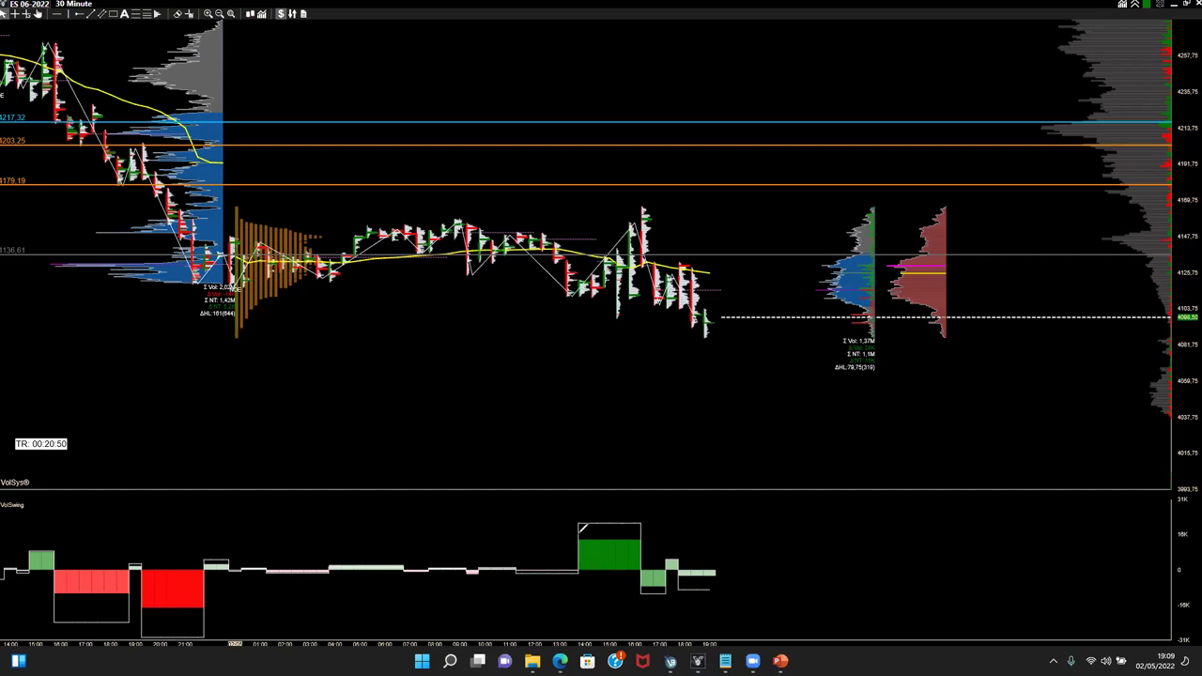
mouse_move(573, 563)
mouse_down()
mouse_move(574, 522)
mouse_move(646, 518)
mouse_move(647, 565)
mouse_move(603, 569)
mouse_up()
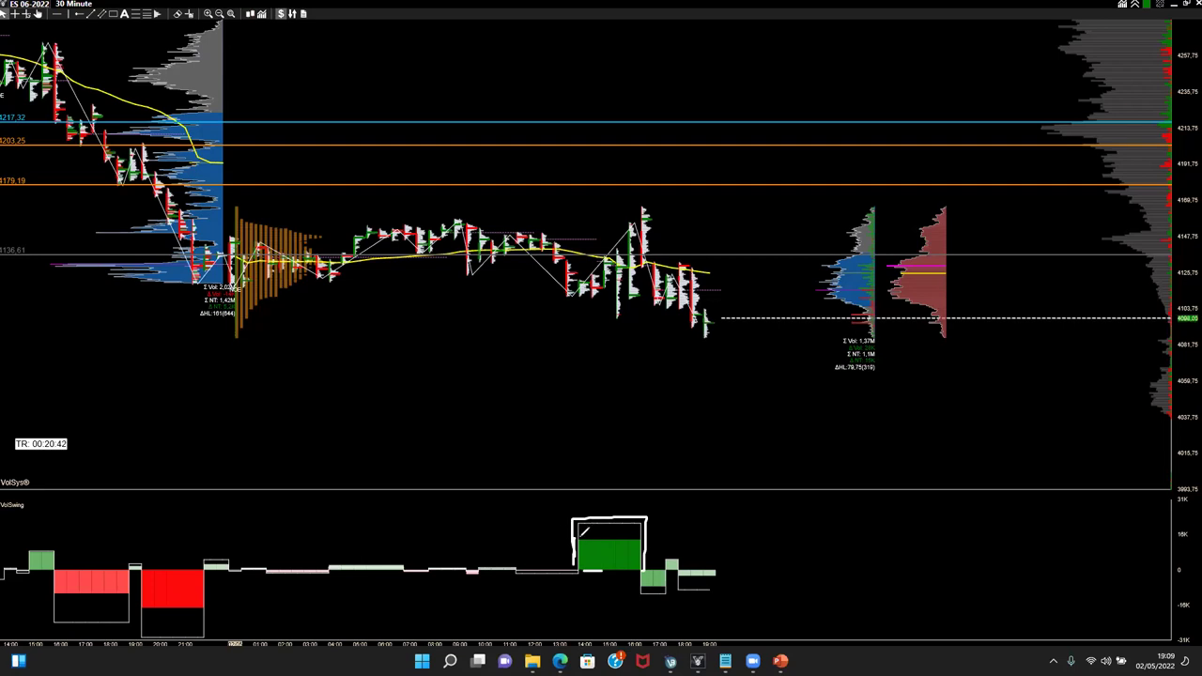
mouse_move(575, 537)
mouse_down()
mouse_move(571, 566)
mouse_move(668, 534)
mouse_move(668, 562)
mouse_up()
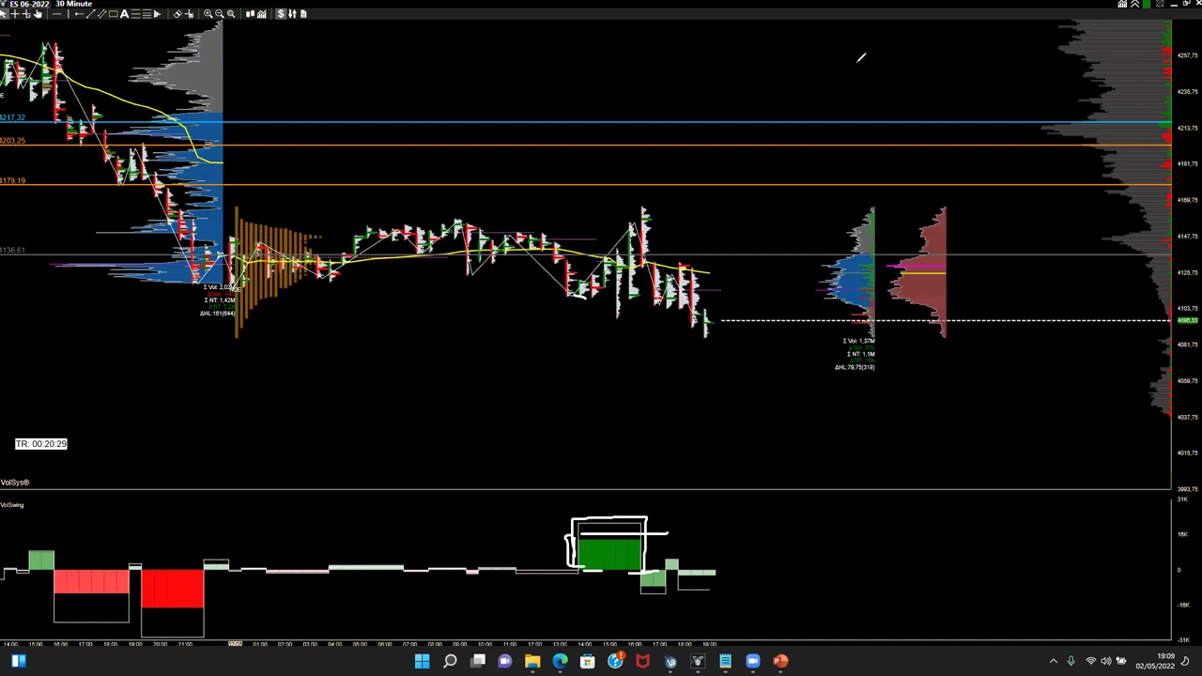
- Erase the earlier marks and circle the green VolSwing bar with a white stroke inside
key(e)
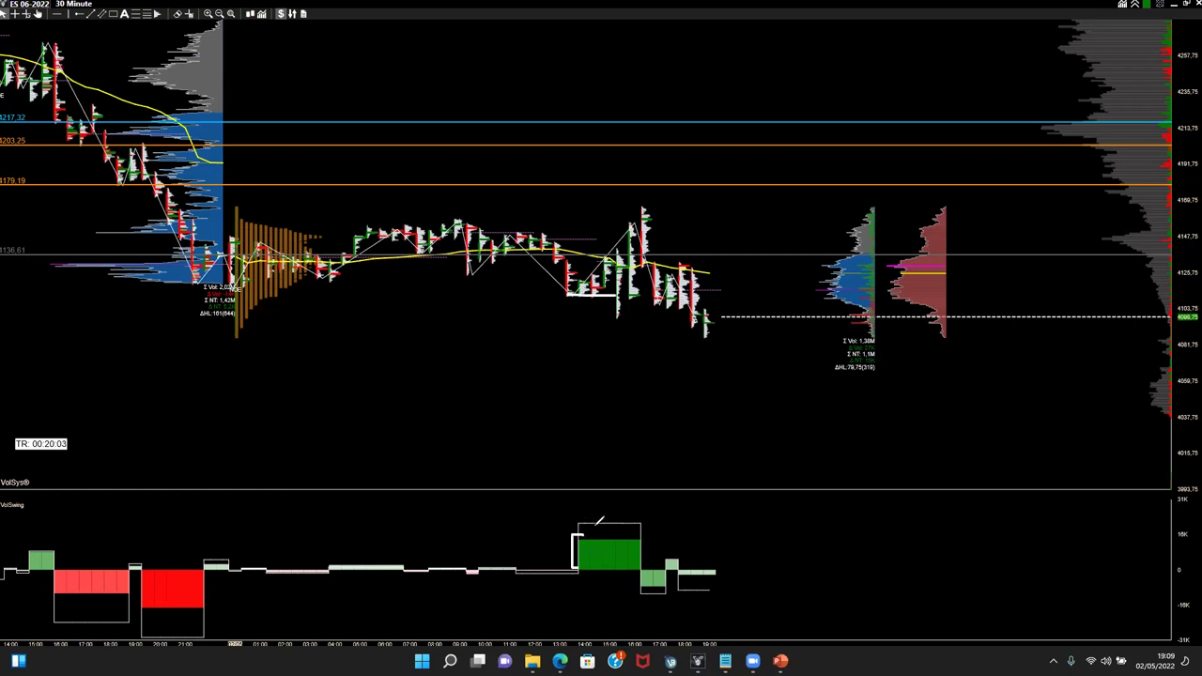
mouse_move(569, 512)
mouse_down()
mouse_move(643, 526)
mouse_move(568, 507)
mouse_move(575, 566)
mouse_move(550, 535)
mouse_up()
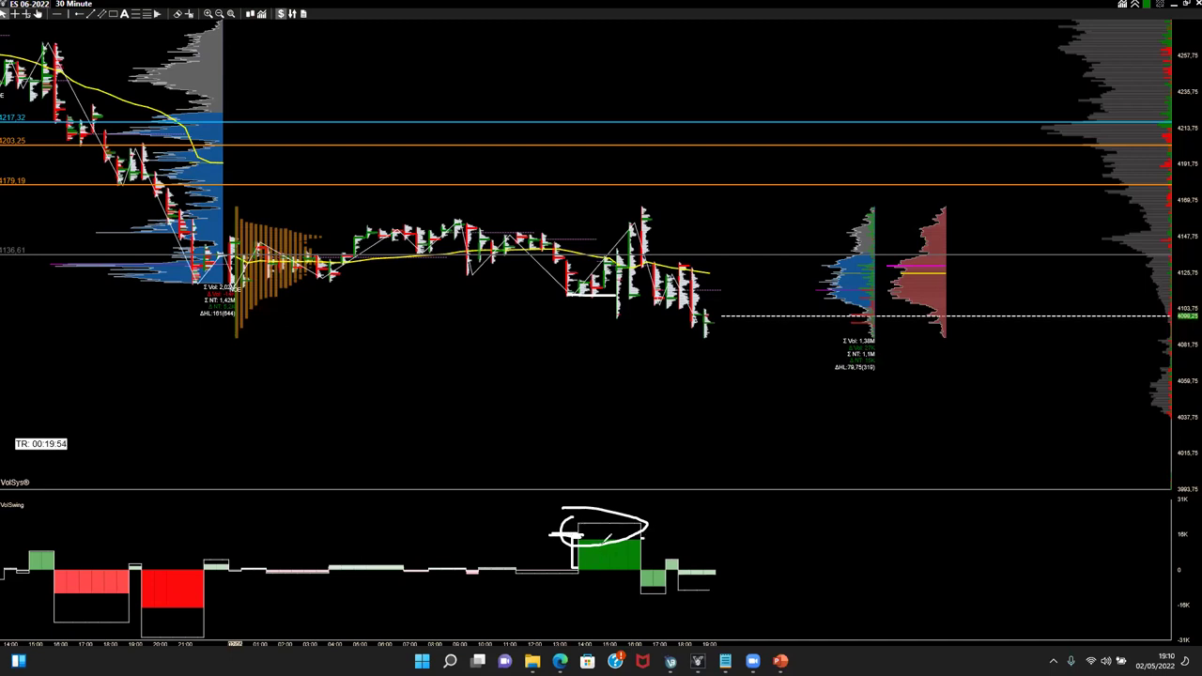
mouse_move(597, 505)
mouse_down()
mouse_move(579, 518)
mouse_move(659, 525)
mouse_up()
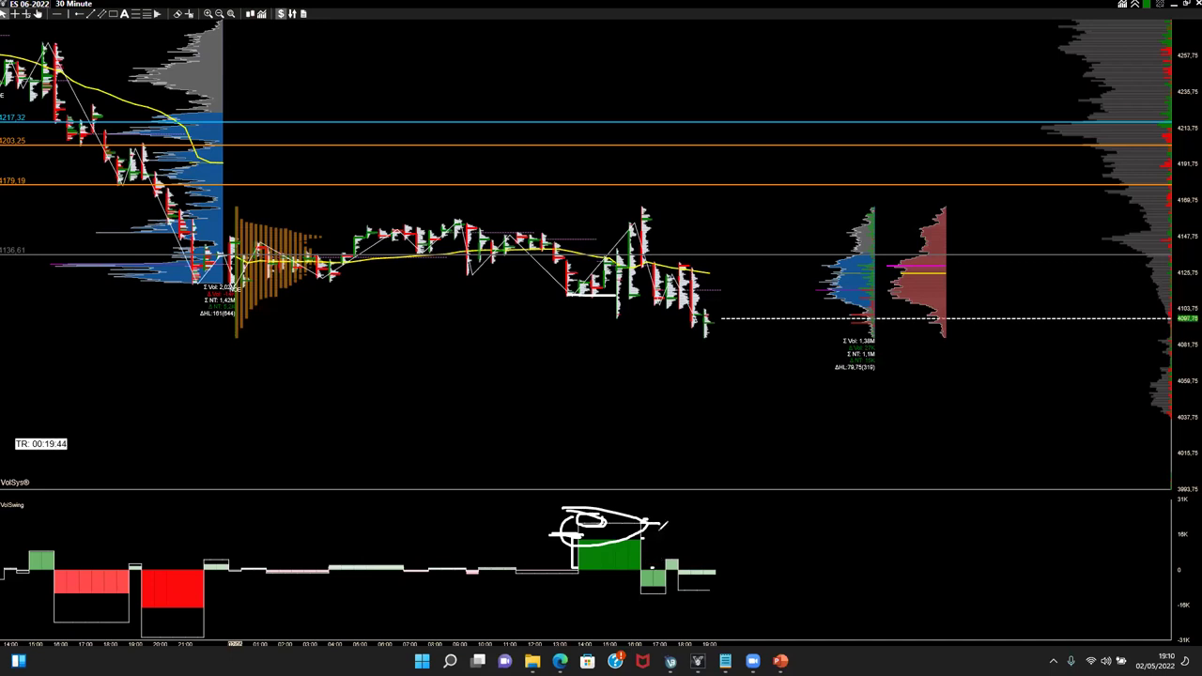
- Mark the swing-low bars and draw two vertical lines from the green bar to the swing low and the high
drag(572, 286, 576, 307)
drag(579, 509, 574, 297)
drag(642, 523, 635, 220)
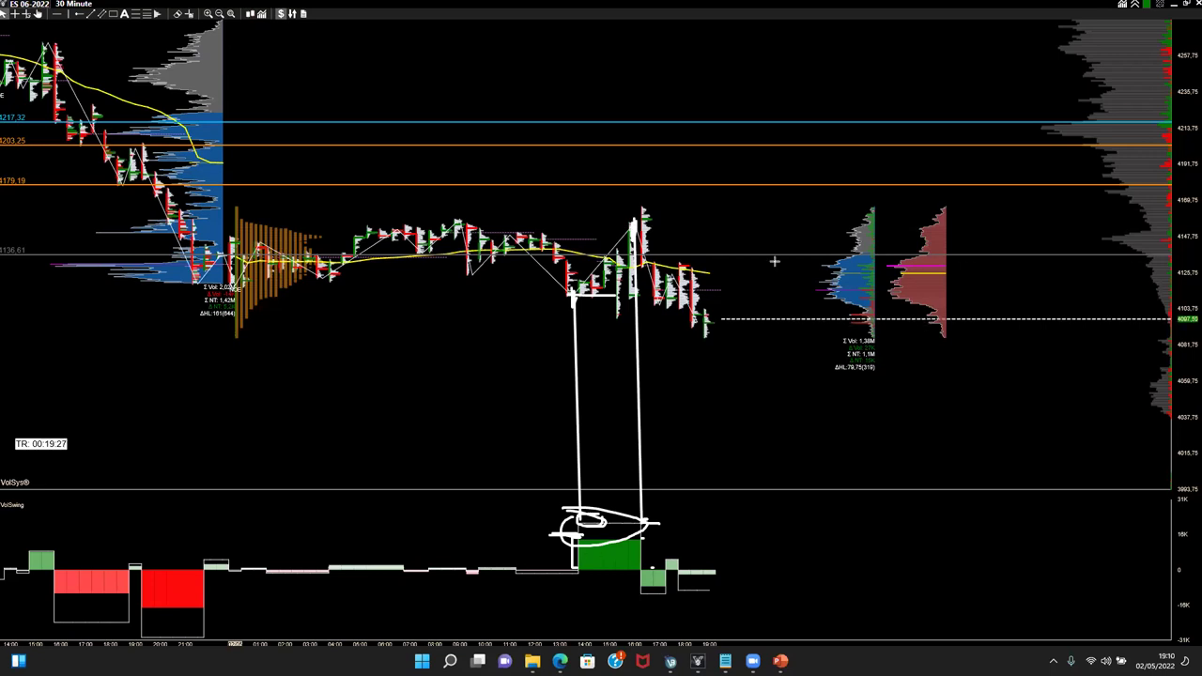
- Redraw lines from the green bar to the swing low and high, and mark its top and left edge
key(e)
drag(578, 521, 577, 264)
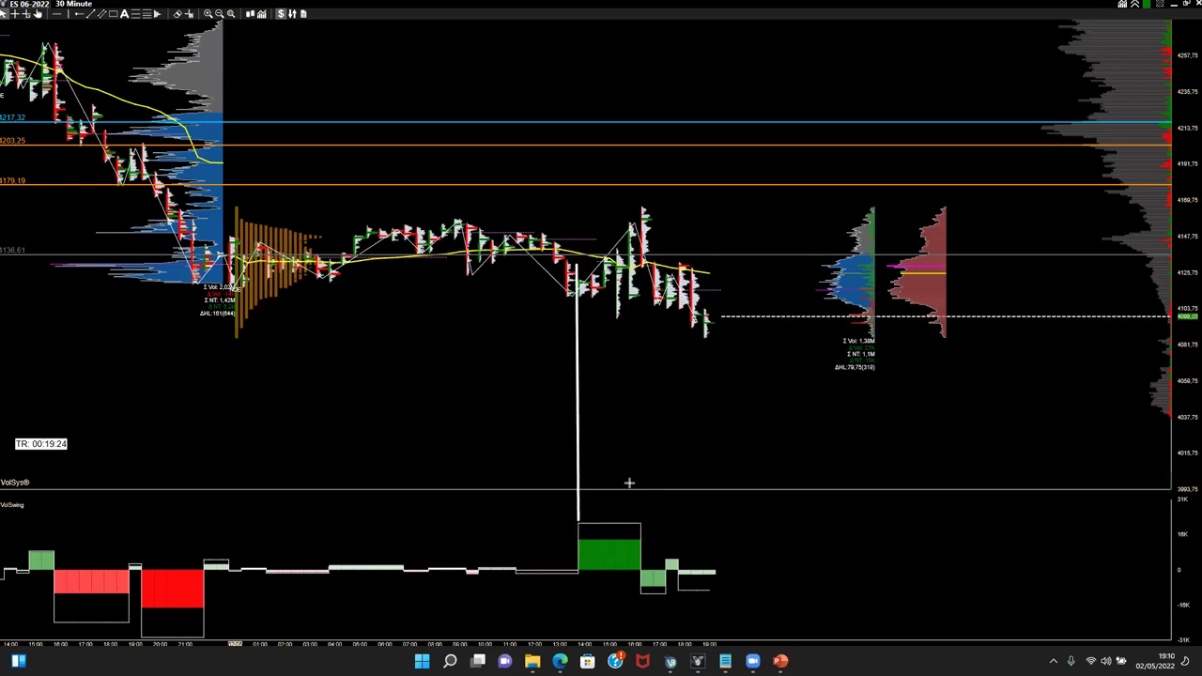
drag(645, 519, 644, 210)
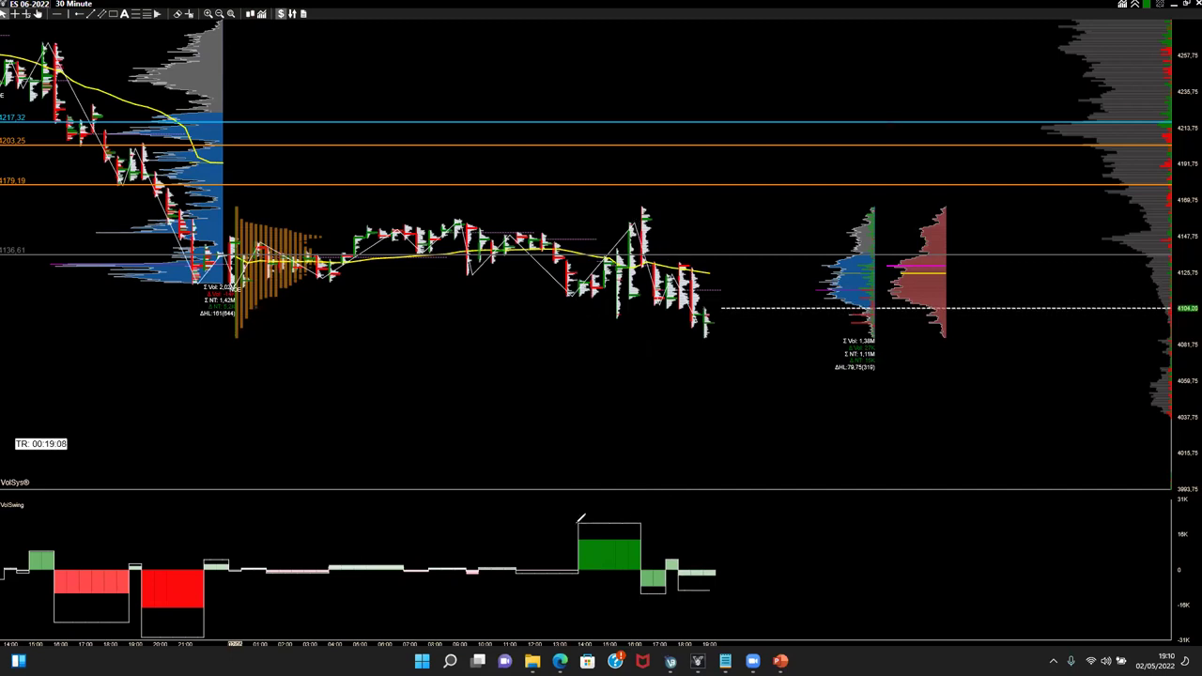
drag(575, 522, 660, 523)
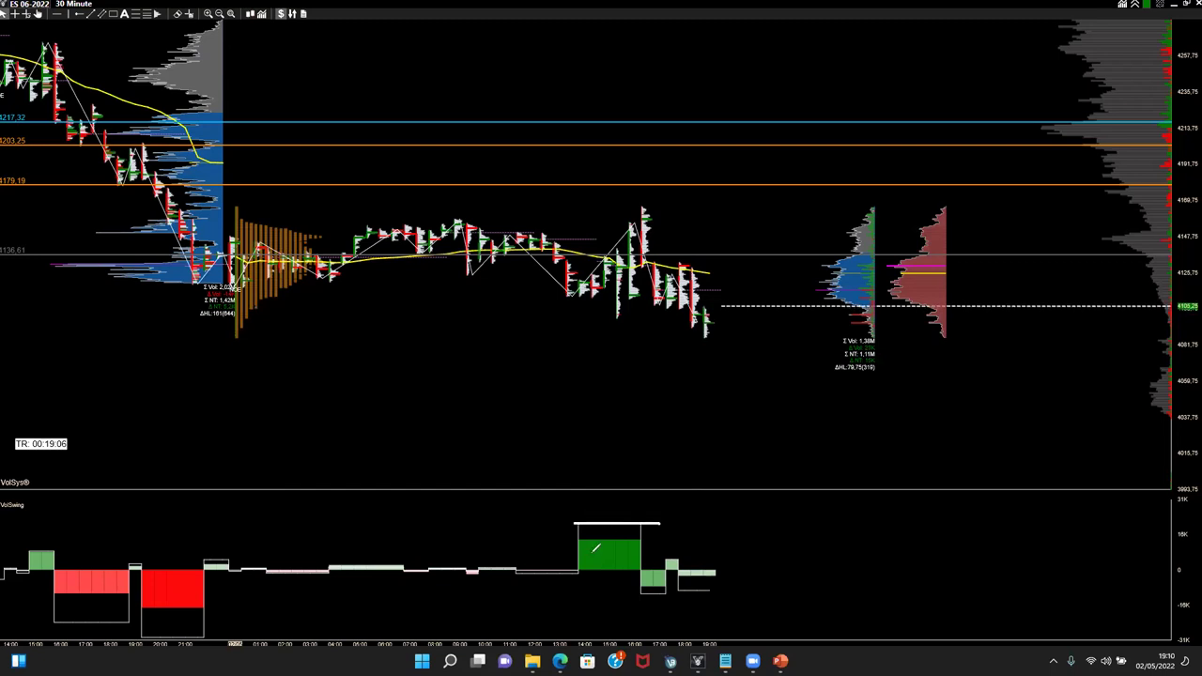
mouse_move(579, 562)
mouse_down()
mouse_move(579, 580)
mouse_move(640, 590)
mouse_up()
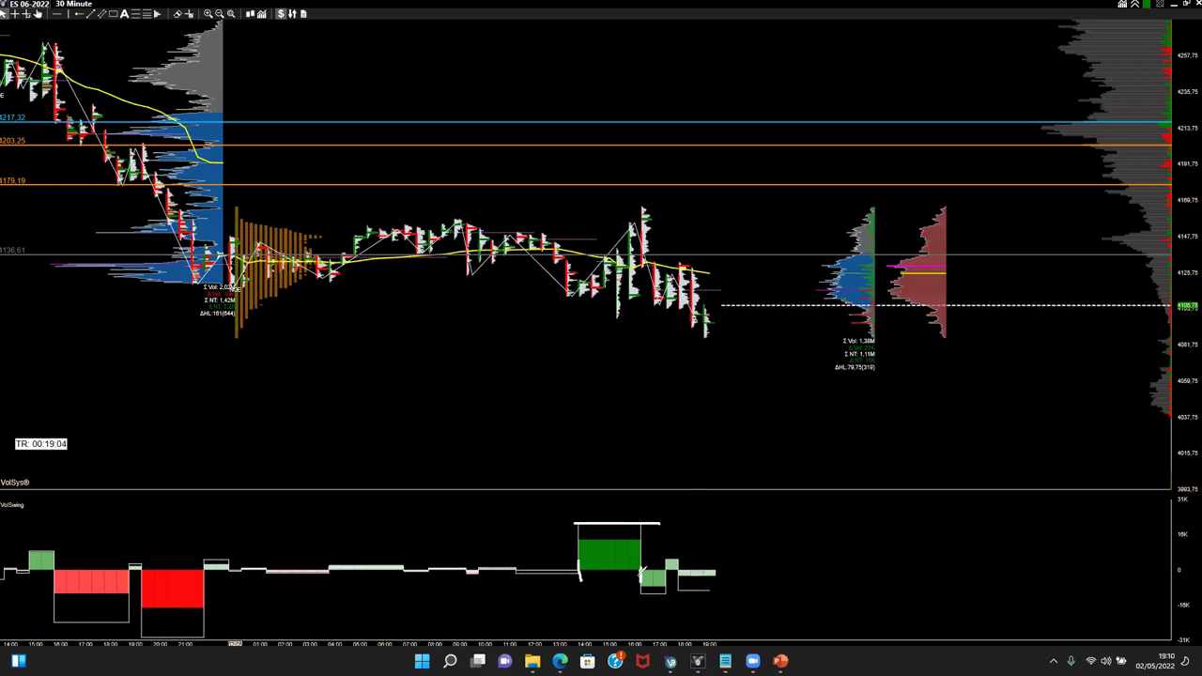
drag(631, 220, 629, 237)
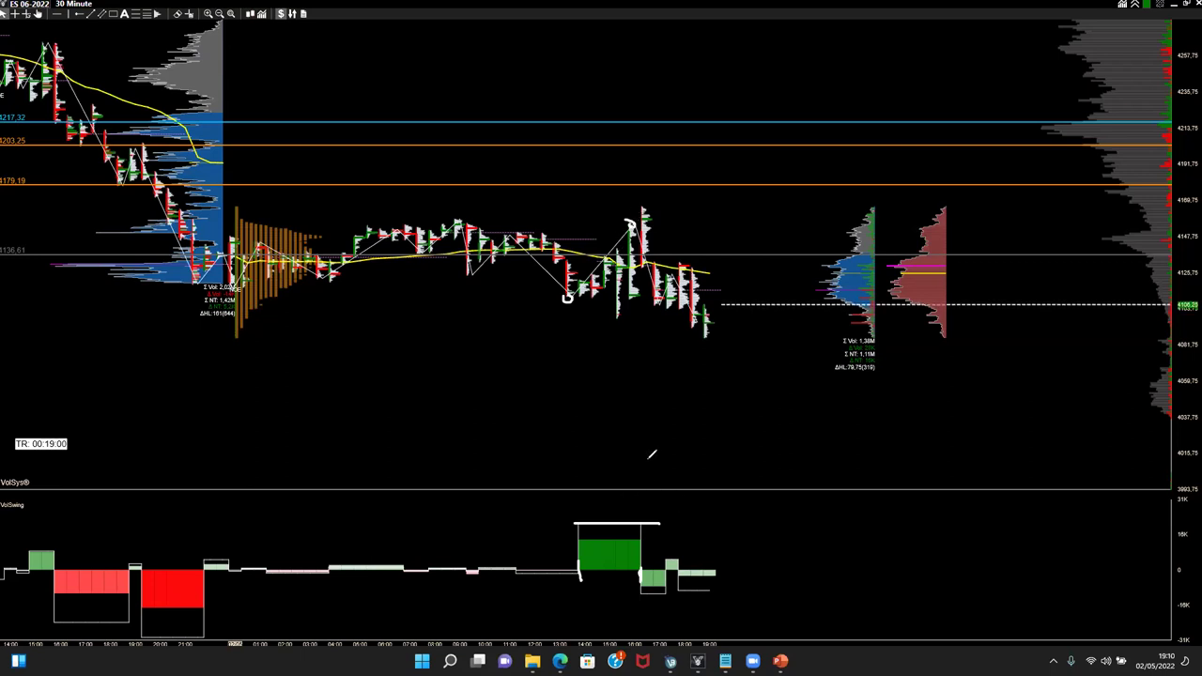
- Handwrite the figure 10 below the price chart, underline it and box it
mouse_move(679, 464)
mouse_down()
mouse_move(680, 480)
mouse_move(695, 464)
mouse_move(736, 478)
mouse_move(765, 464)
mouse_up()
click(704, 477)
drag(652, 487, 789, 486)
drag(671, 449, 666, 486)
mouse_move(668, 447)
mouse_down()
mouse_move(779, 447)
mouse_move(781, 481)
mouse_up()
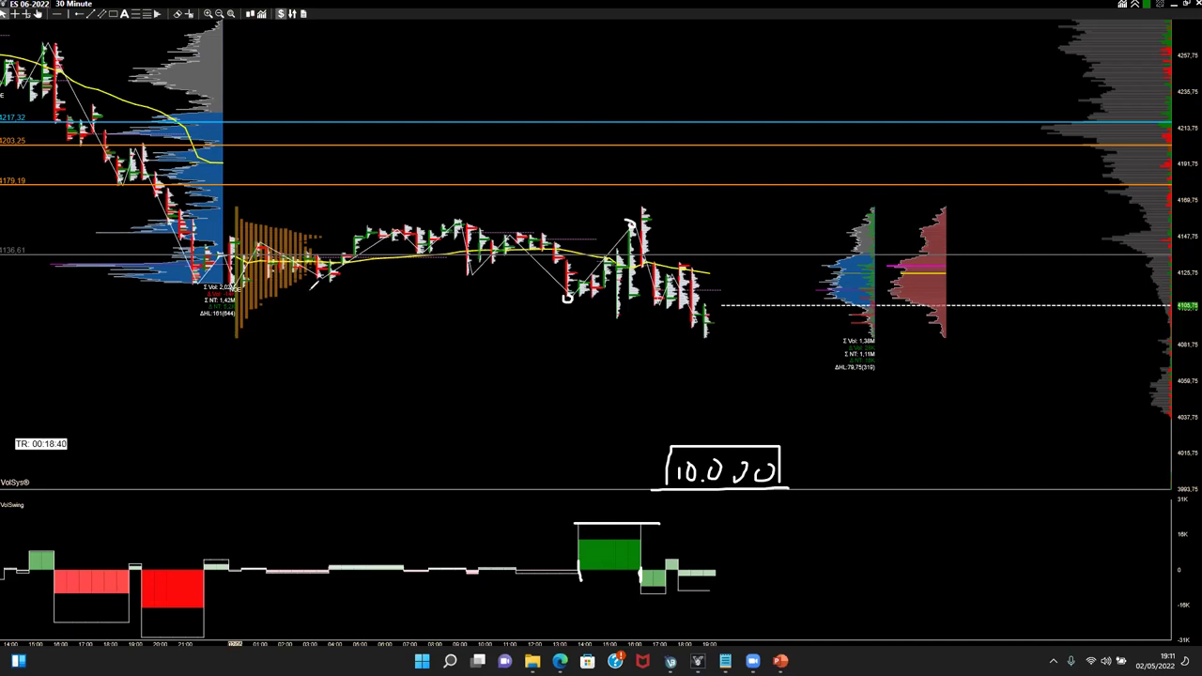
- Clear the annotations and trace fresh strokes over the green VolSwing bar's top
click(15, 13)
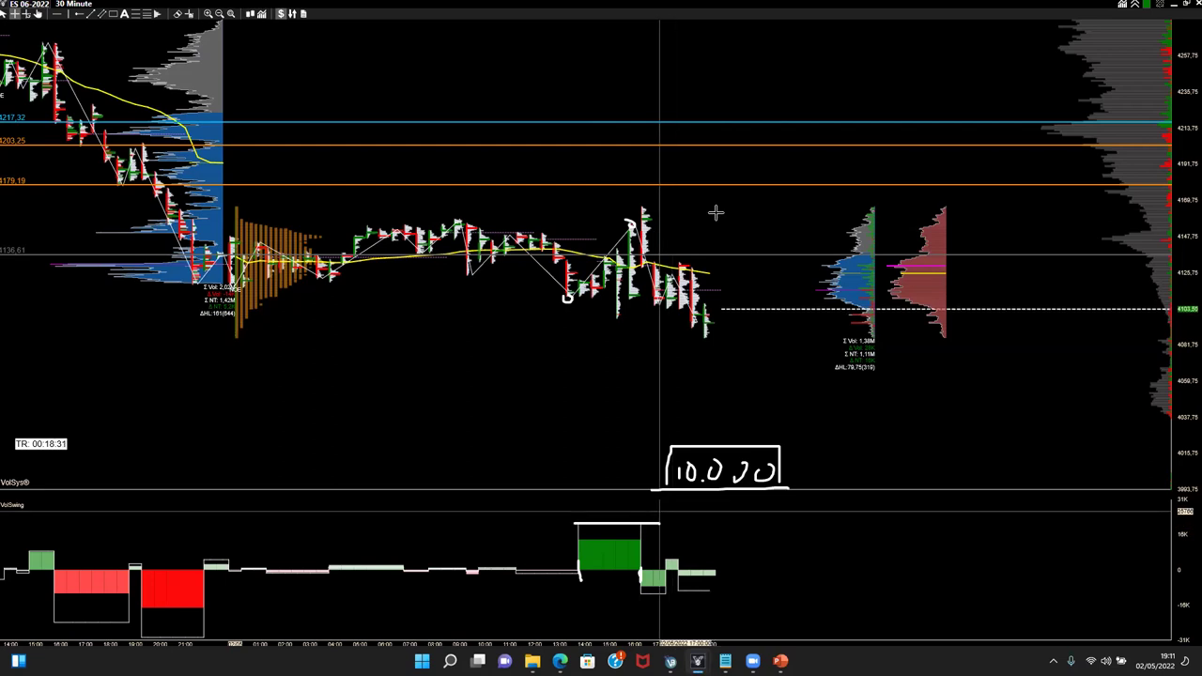
key(Escape)
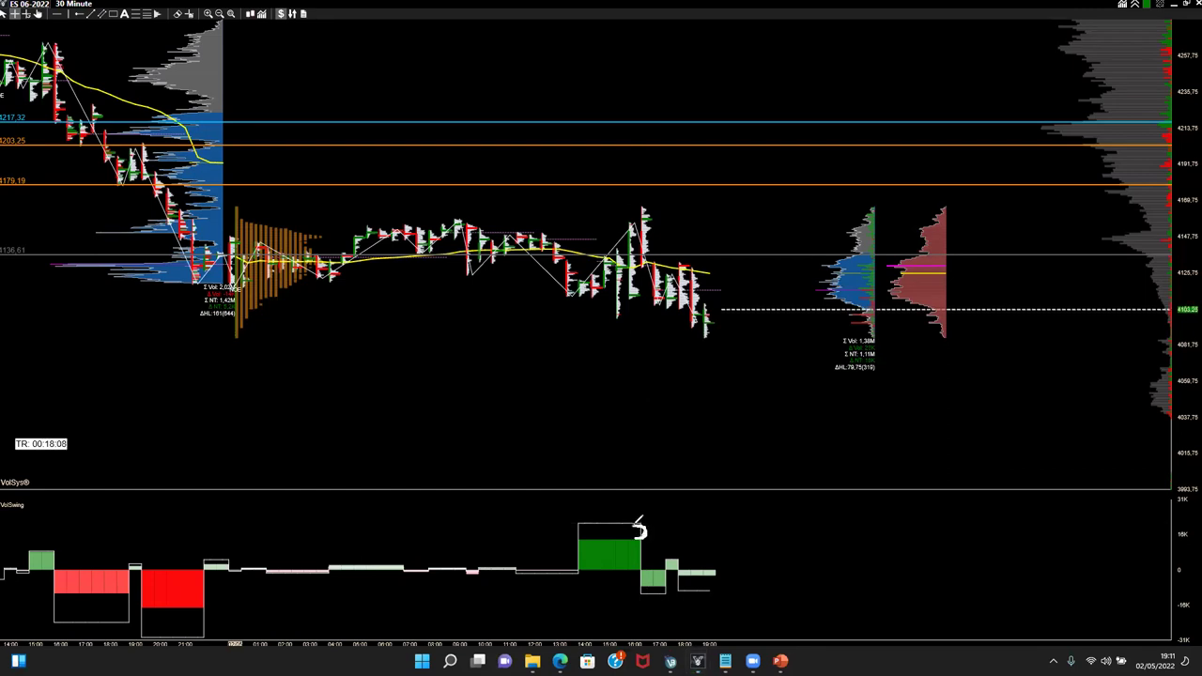
mouse_move(562, 539)
mouse_down()
mouse_move(648, 538)
mouse_move(596, 521)
mouse_move(571, 536)
mouse_up()
mouse_move(658, 529)
mouse_down()
mouse_move(592, 533)
mouse_move(651, 532)
mouse_up()
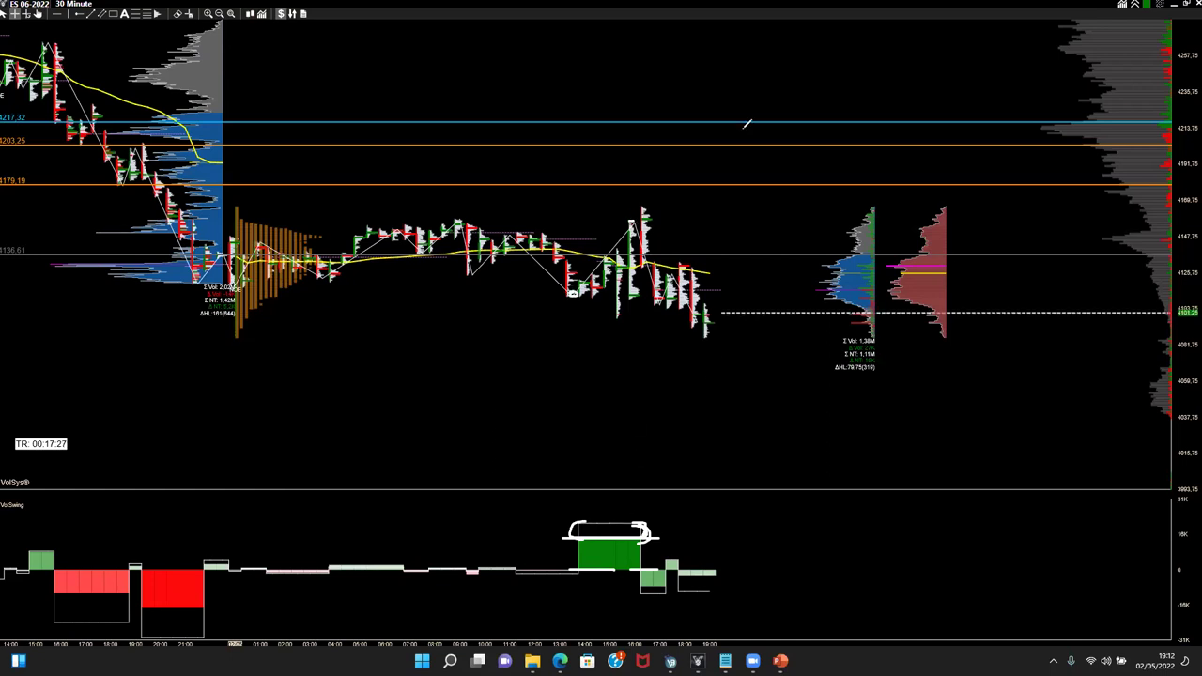
- Bracket the green VolSwing bar's left, top and right sides, then erase those marks
key(e)
mouse_move(583, 570)
mouse_down()
mouse_move(572, 543)
mouse_move(581, 531)
mouse_move(642, 528)
mouse_up()
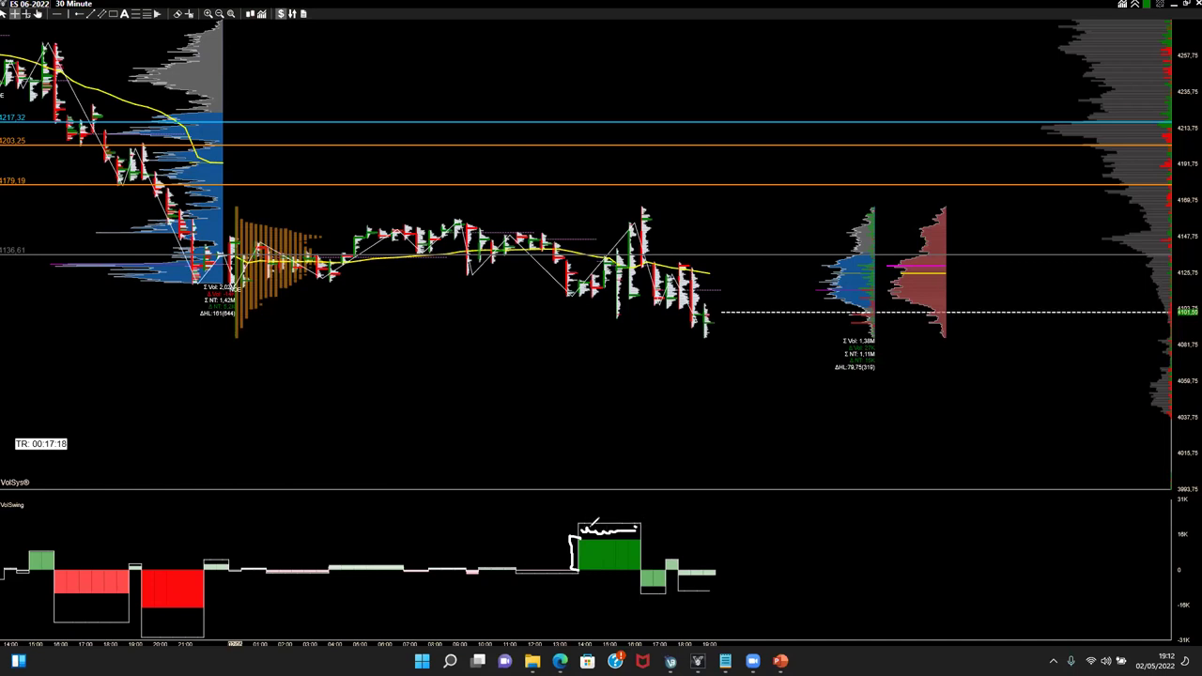
drag(631, 537, 650, 538)
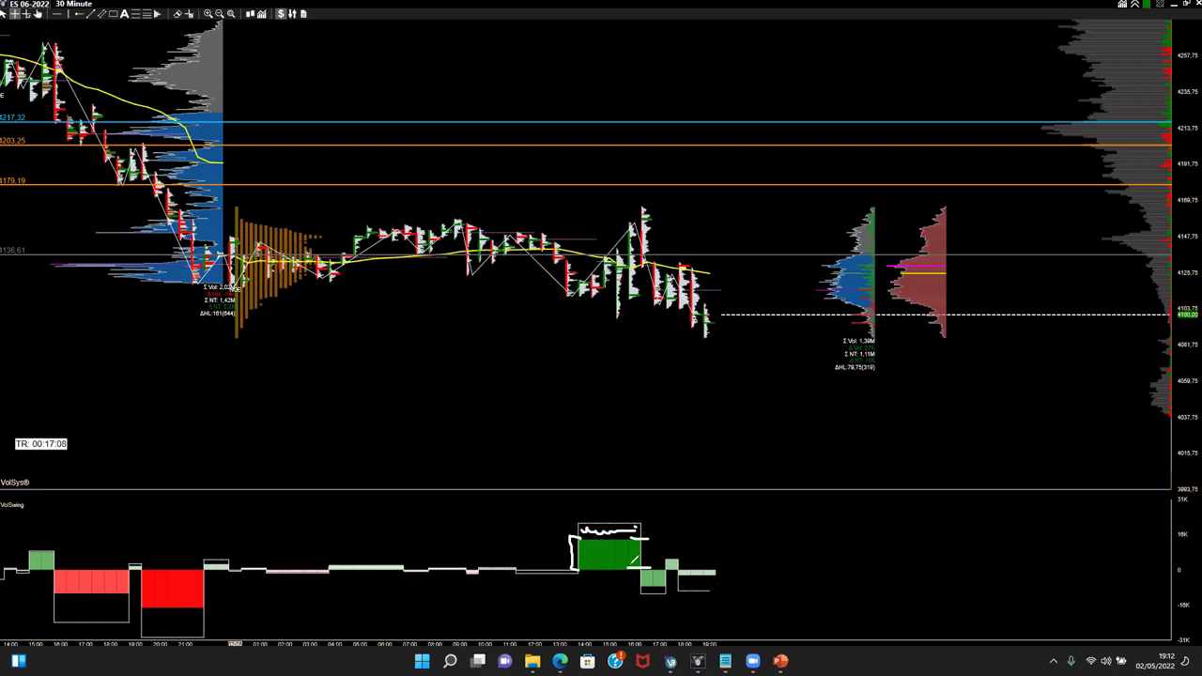
mouse_move(641, 519)
mouse_down()
mouse_move(661, 545)
mouse_move(643, 567)
mouse_up()
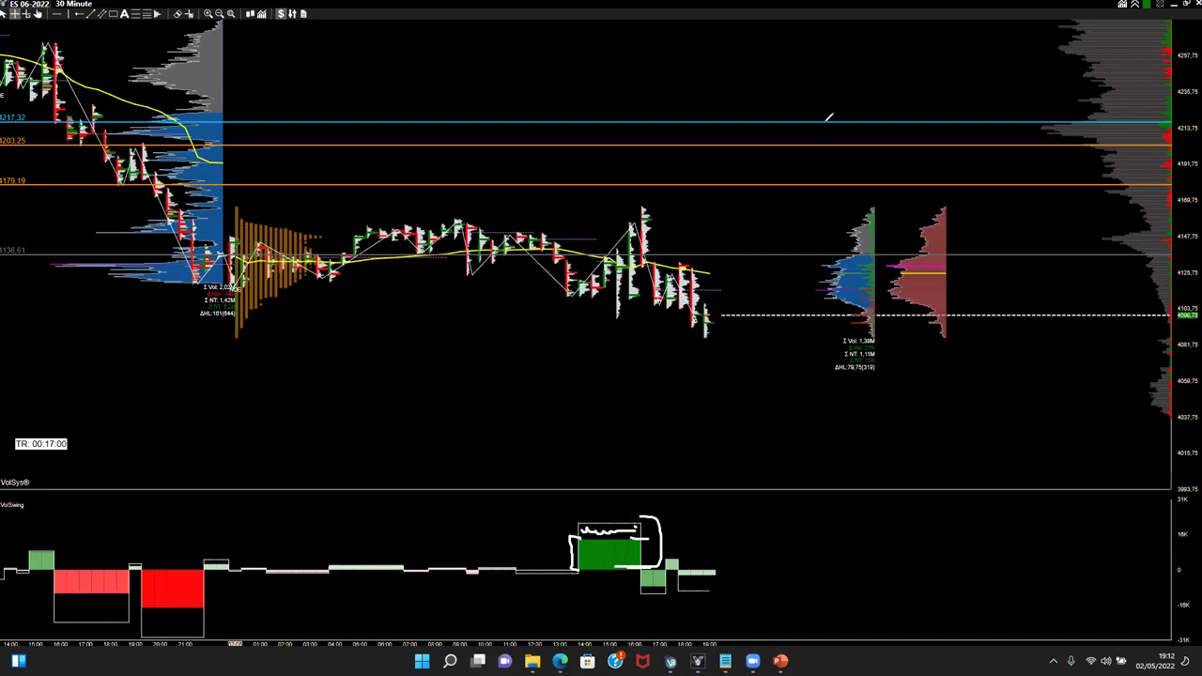
key(Escape)
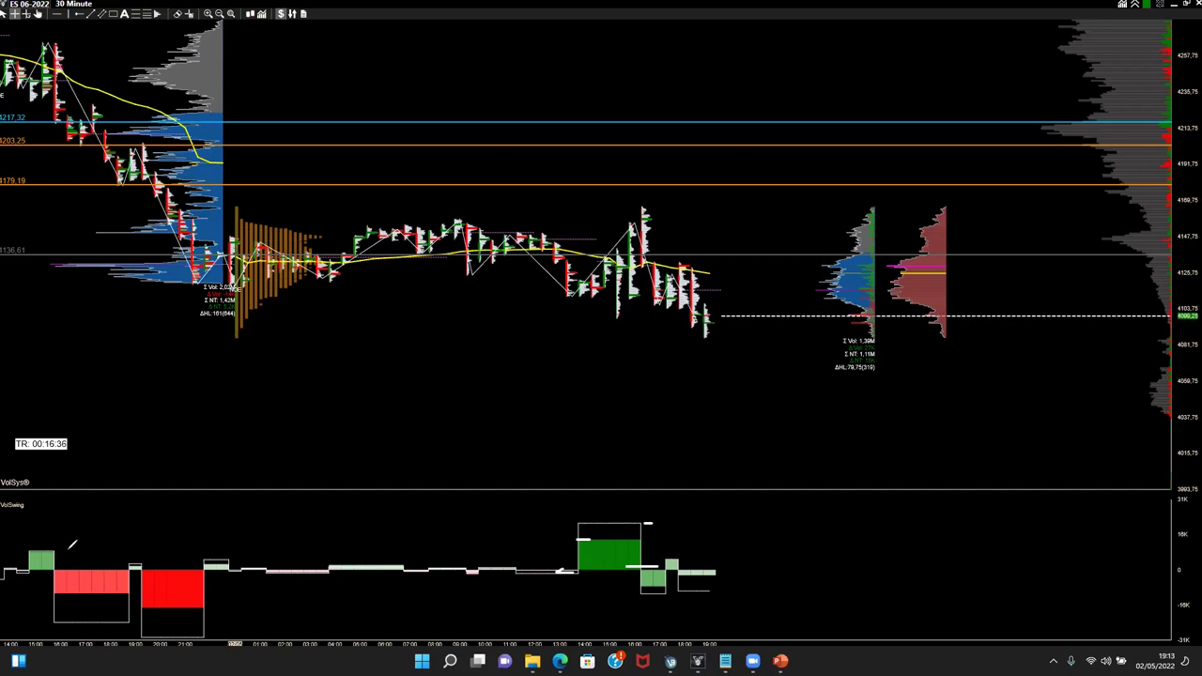
mouse_move(48, 543)
mouse_down()
mouse_move(34, 545)
mouse_move(48, 582)
mouse_move(62, 526)
mouse_move(35, 535)
mouse_move(74, 558)
mouse_up()
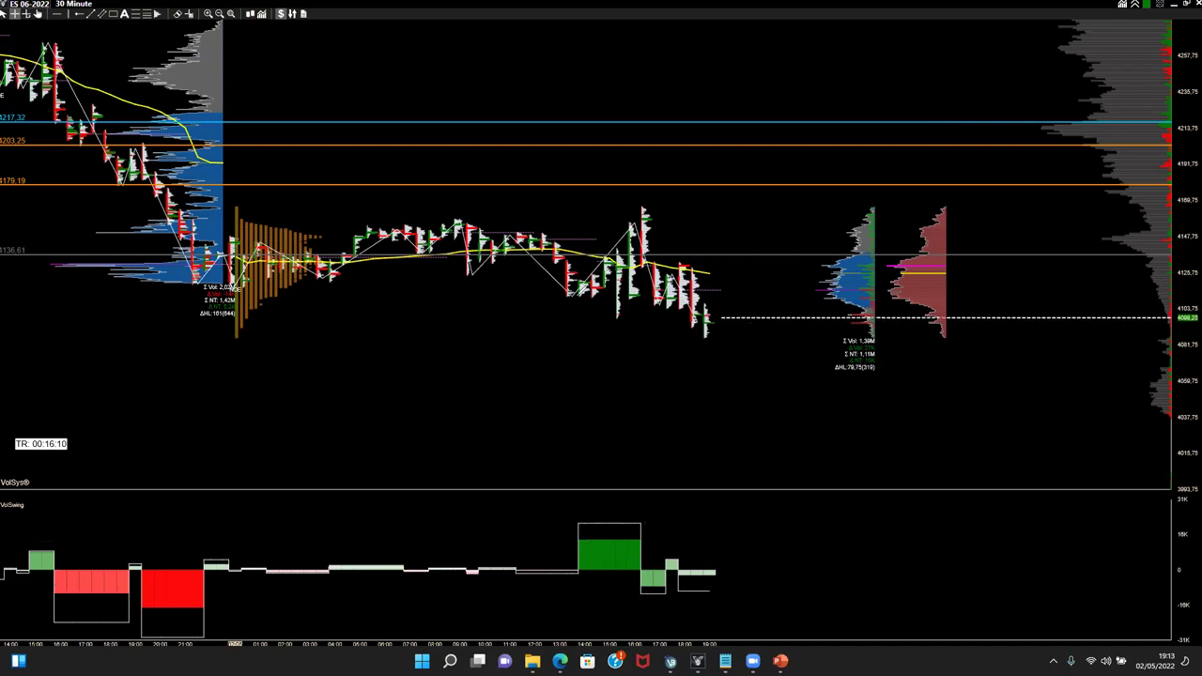
- Swap the low-to-high diagonal and bar circle for an underline at the swing low and a tick at the high
drag(579, 291, 639, 219)
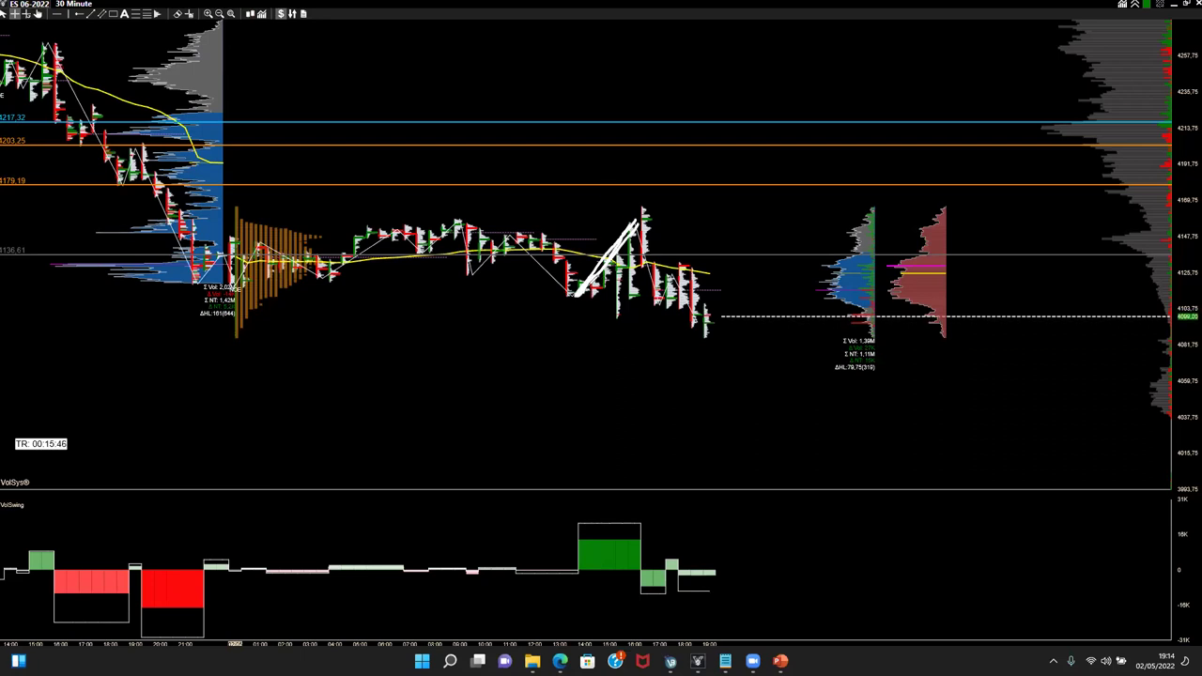
mouse_move(592, 504)
mouse_down()
mouse_move(566, 561)
mouse_move(684, 509)
mouse_move(563, 490)
mouse_up()
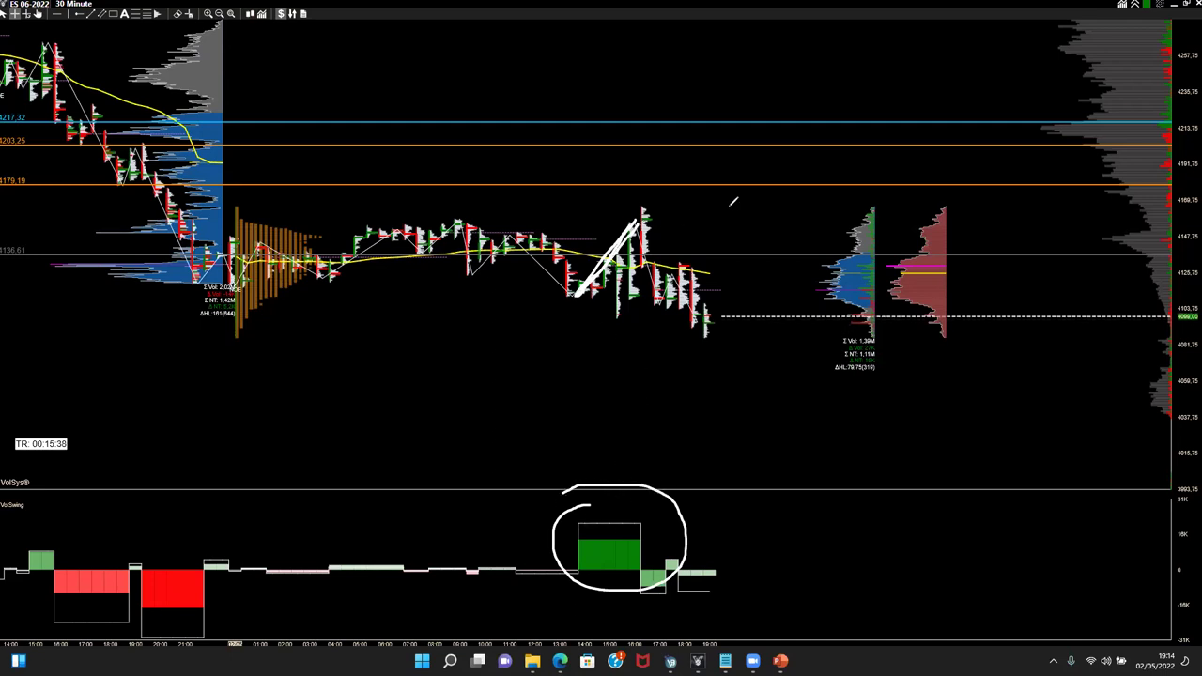
key(e)
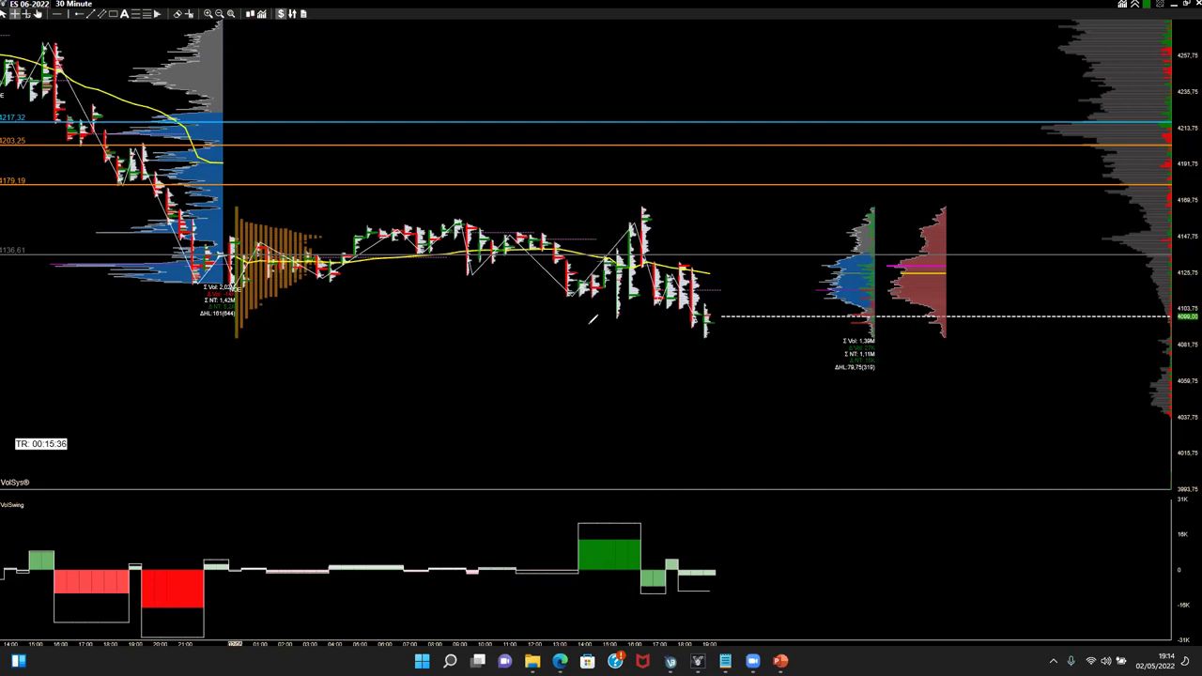
drag(573, 299, 599, 299)
drag(616, 221, 629, 222)
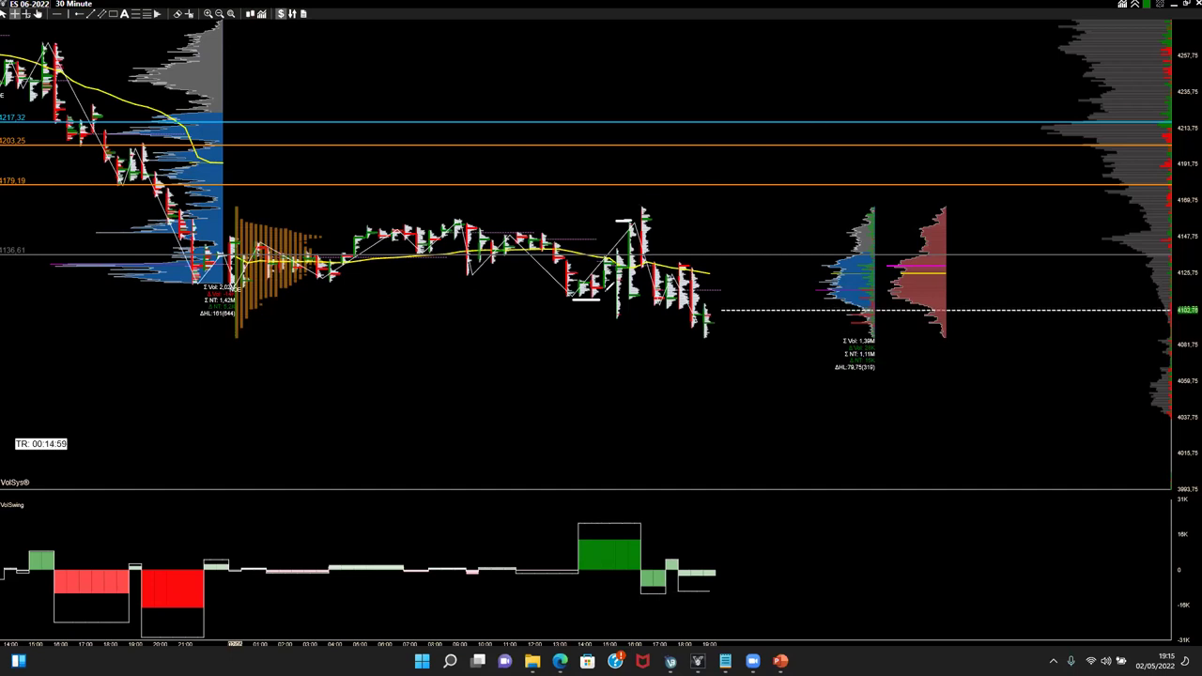
- Circle the high twice, link it and the swing low to the VolSwing bar, and draw a horizontal line from the low
mouse_move(648, 208)
mouse_down()
mouse_move(661, 216)
mouse_move(651, 210)
mouse_up()
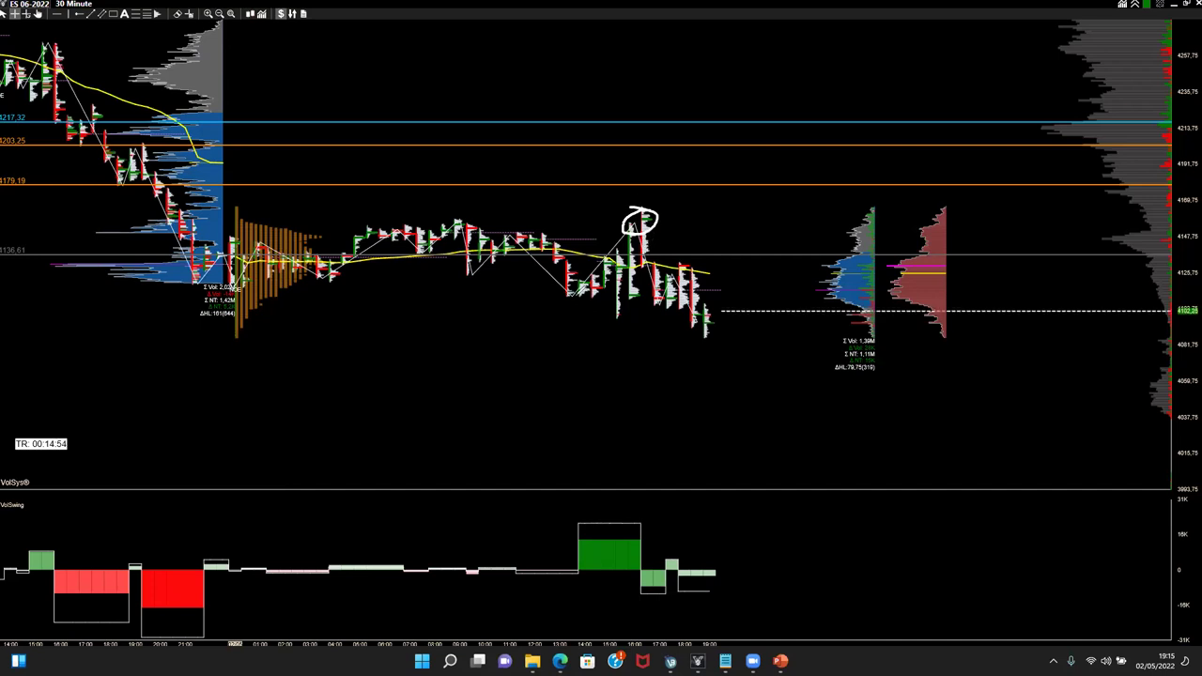
drag(570, 294, 641, 223)
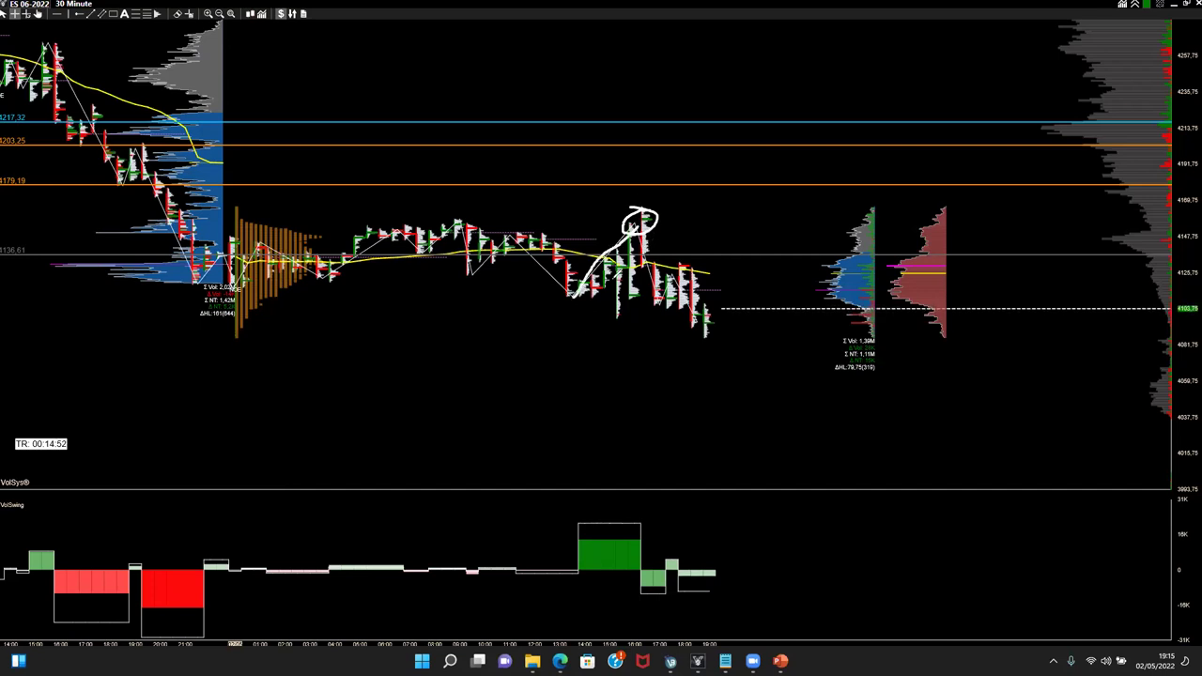
drag(583, 301, 580, 552)
drag(641, 235, 639, 563)
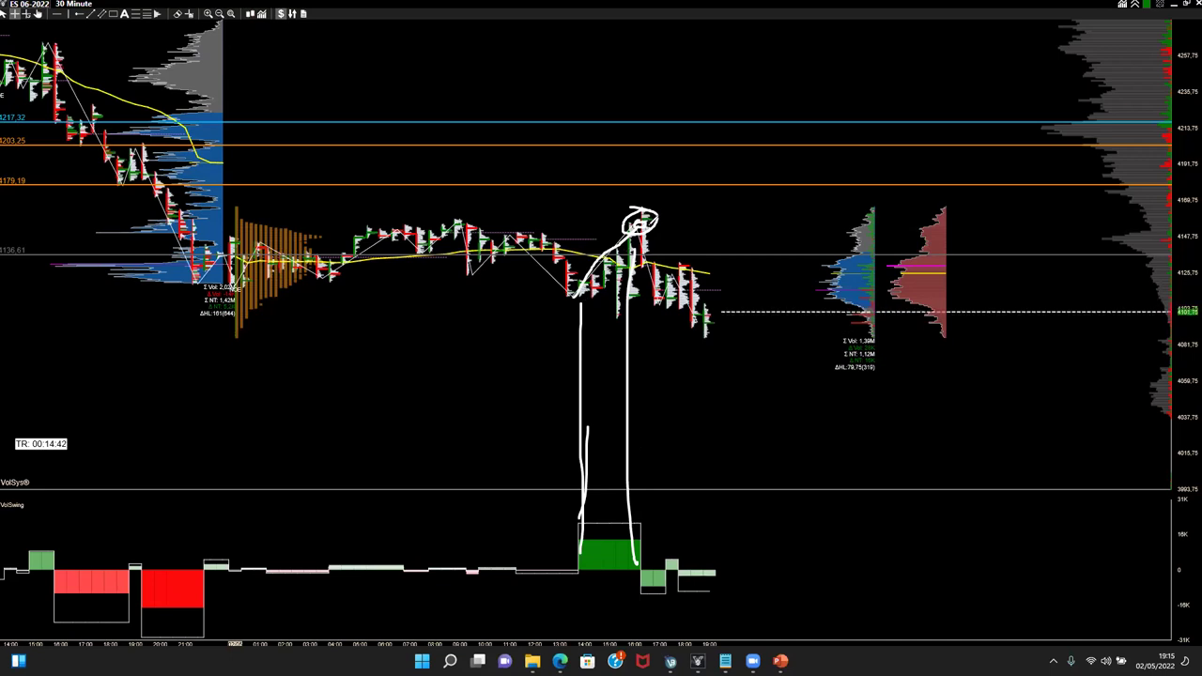
mouse_move(663, 198)
mouse_down()
mouse_move(611, 230)
mouse_move(683, 220)
mouse_move(657, 201)
mouse_up()
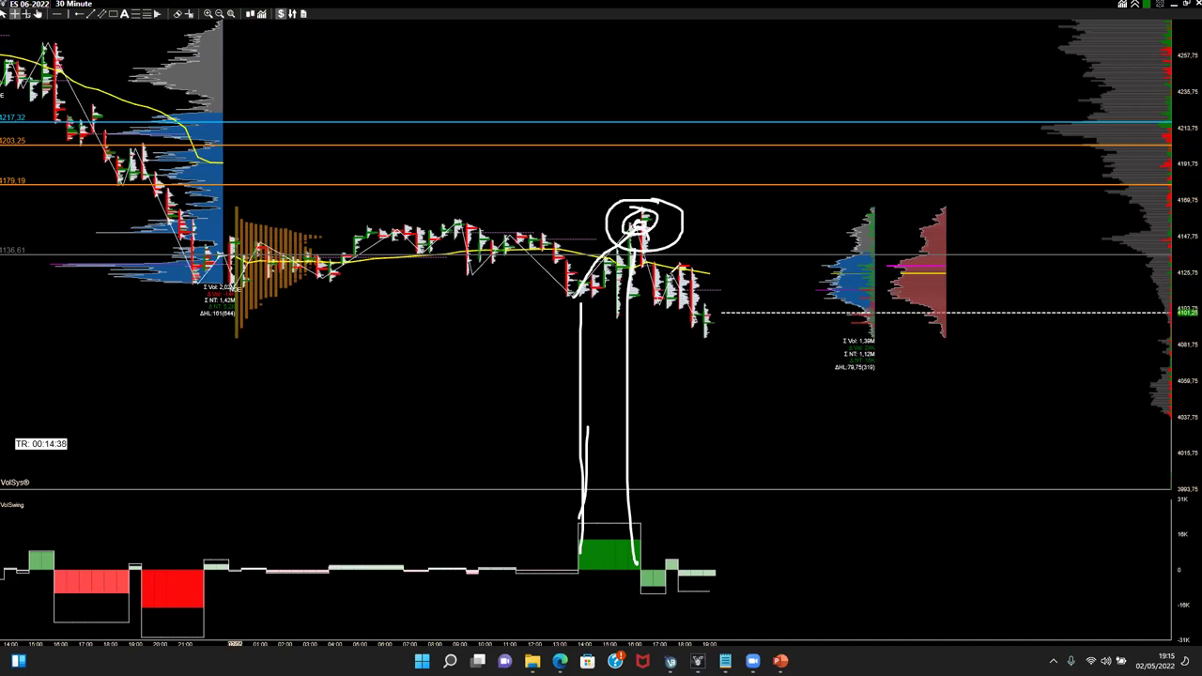
drag(575, 310, 747, 310)
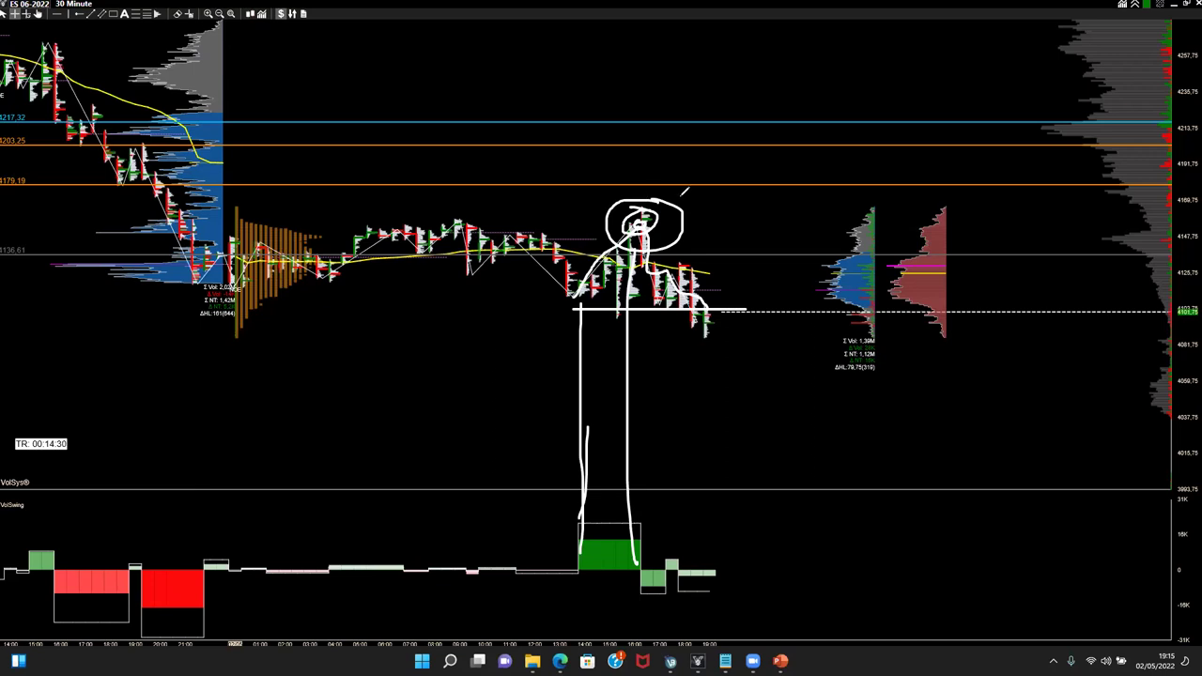
- Clear the marks and start a box around the bars at the price high, undoing a stray stroke
key(e)
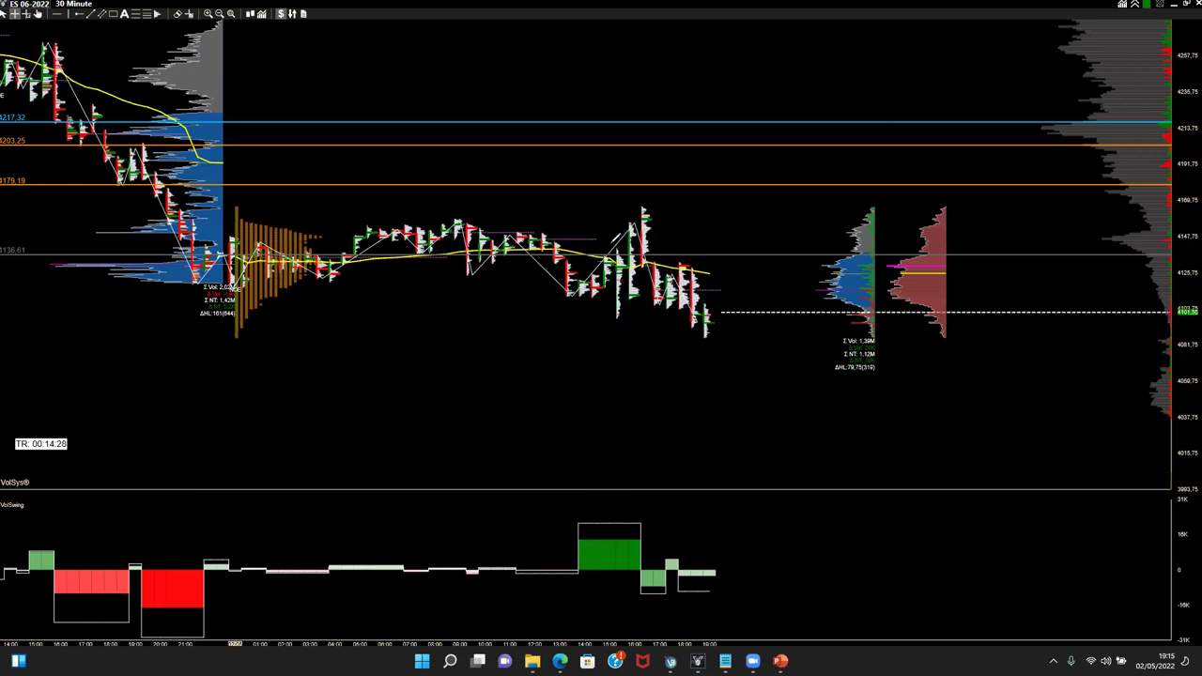
mouse_move(622, 236)
mouse_down()
mouse_move(624, 203)
mouse_move(666, 202)
mouse_move(612, 227)
mouse_up()
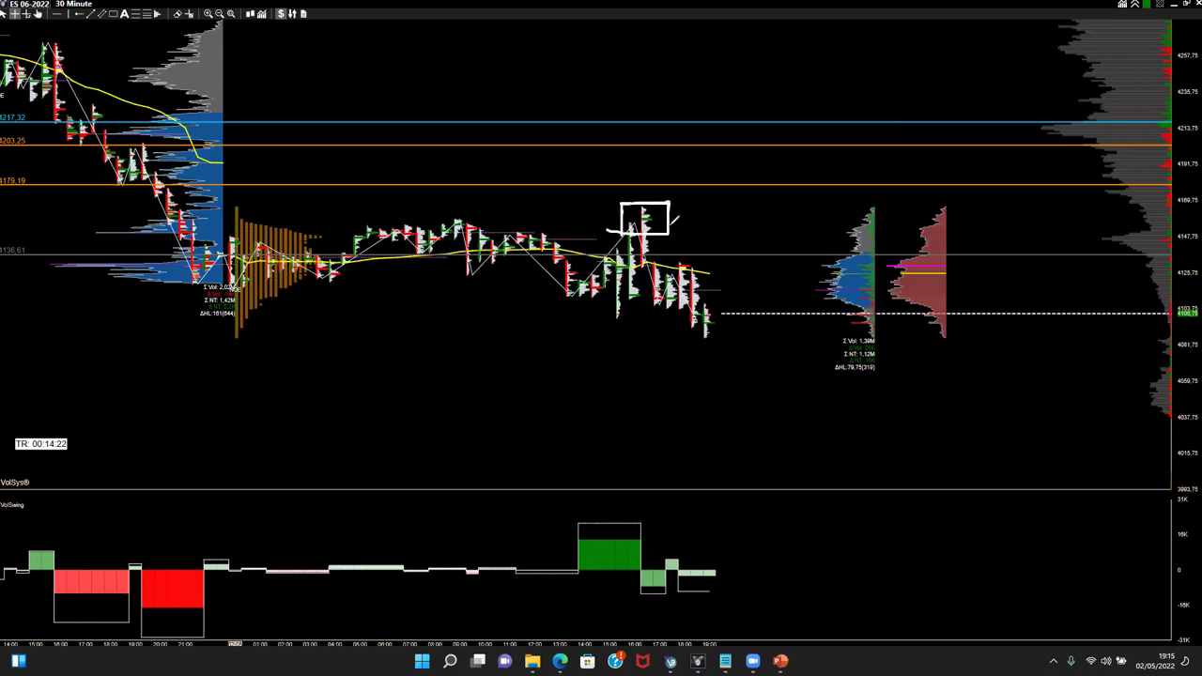
mouse_move(673, 229)
mouse_down()
mouse_move(600, 234)
mouse_move(616, 223)
mouse_up()
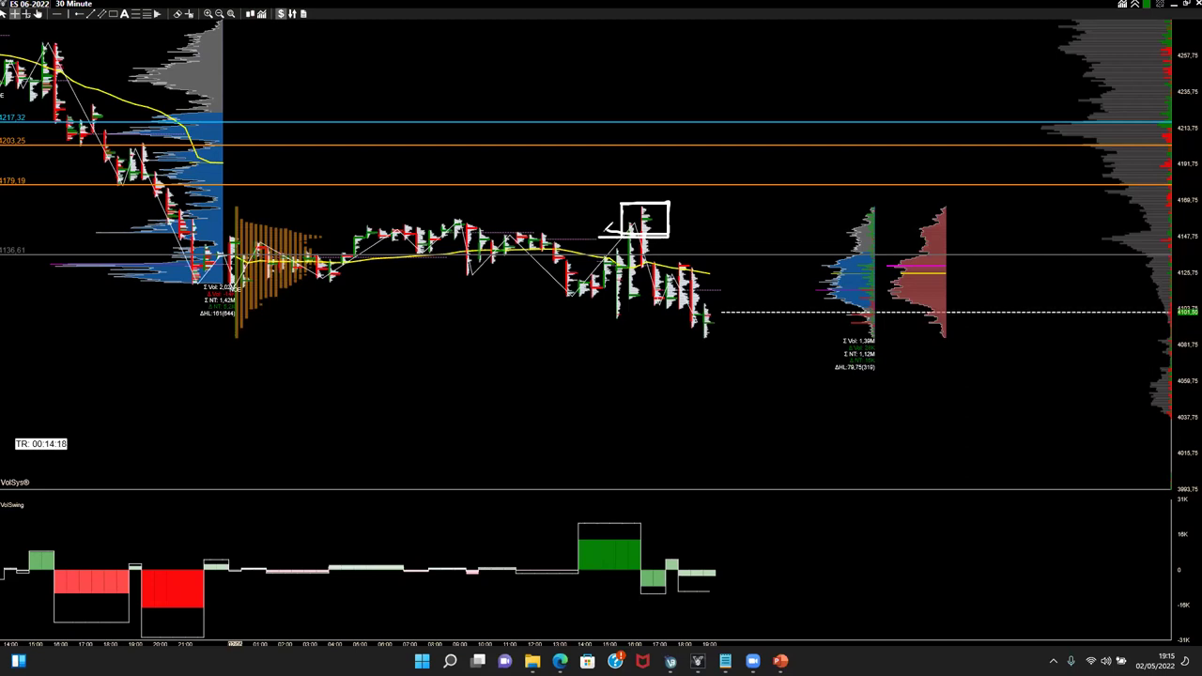
key(ctrl+z)
- Draw lines from the low and the VolSwing bar up to the box, loop the high bars, and outline the green bar
drag(577, 294, 635, 229)
drag(642, 539, 645, 255)
drag(577, 293, 574, 522)
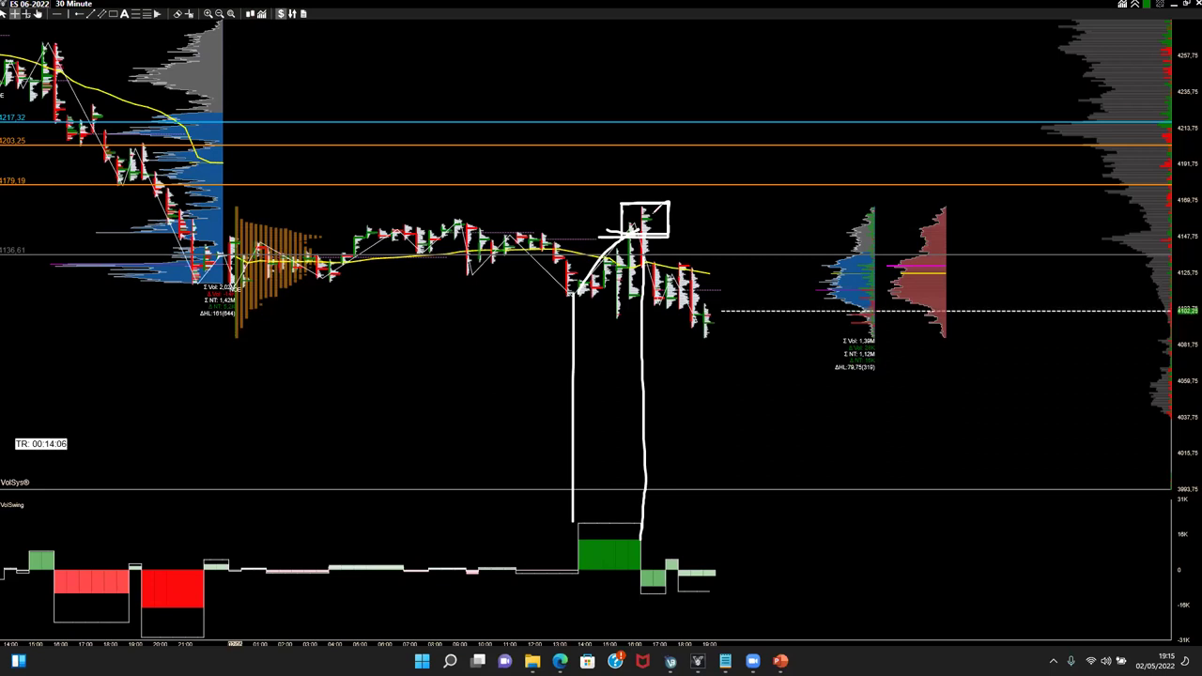
mouse_move(631, 201)
mouse_down()
mouse_move(622, 232)
mouse_move(672, 218)
mouse_move(648, 192)
mouse_move(620, 197)
mouse_move(615, 227)
mouse_move(661, 235)
mouse_up()
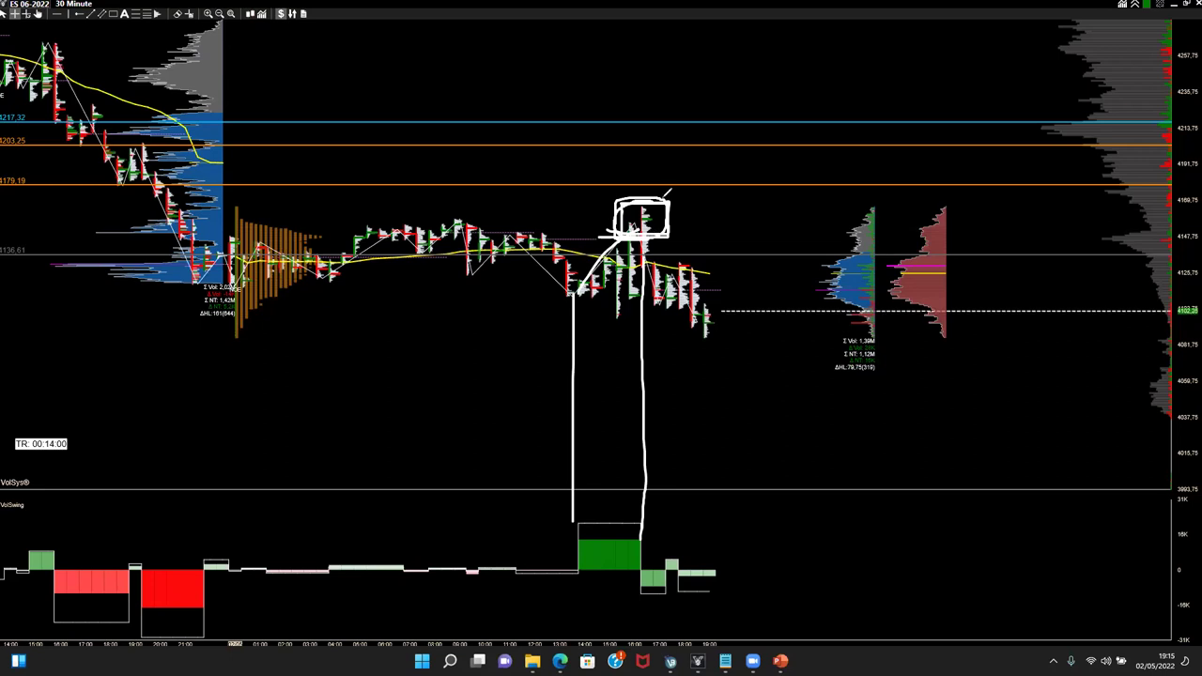
drag(671, 234, 692, 228)
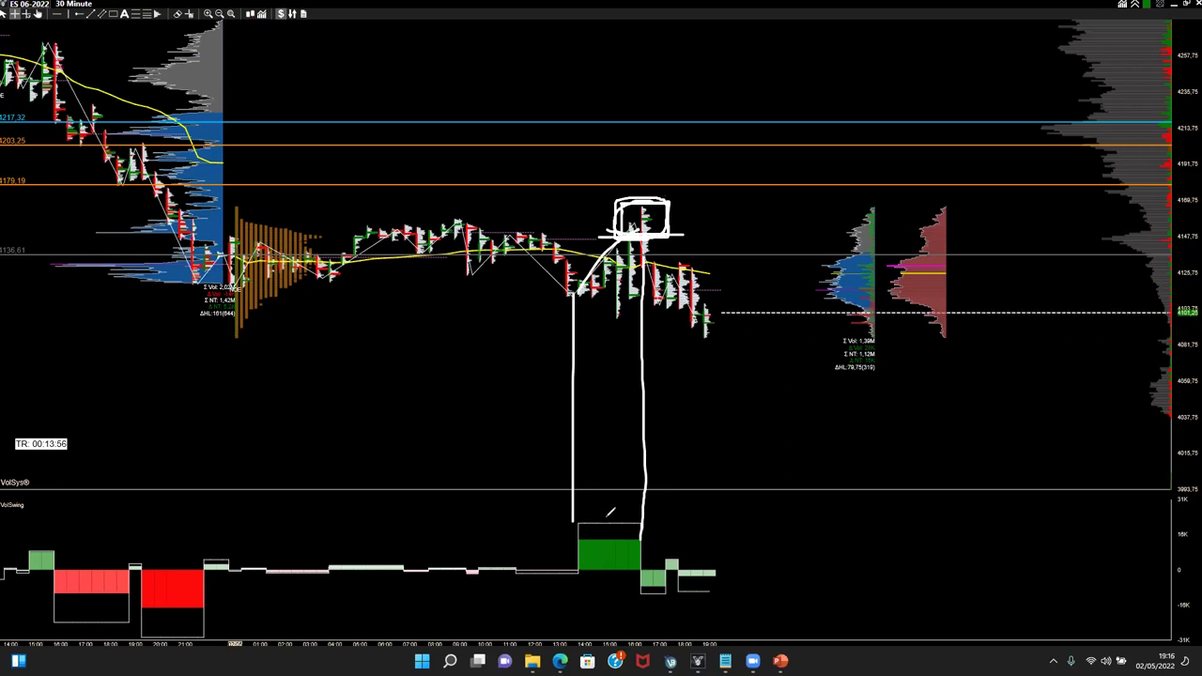
mouse_move(596, 518)
mouse_down()
mouse_move(579, 519)
mouse_move(581, 563)
mouse_move(648, 569)
mouse_move(656, 522)
mouse_move(582, 512)
mouse_up()
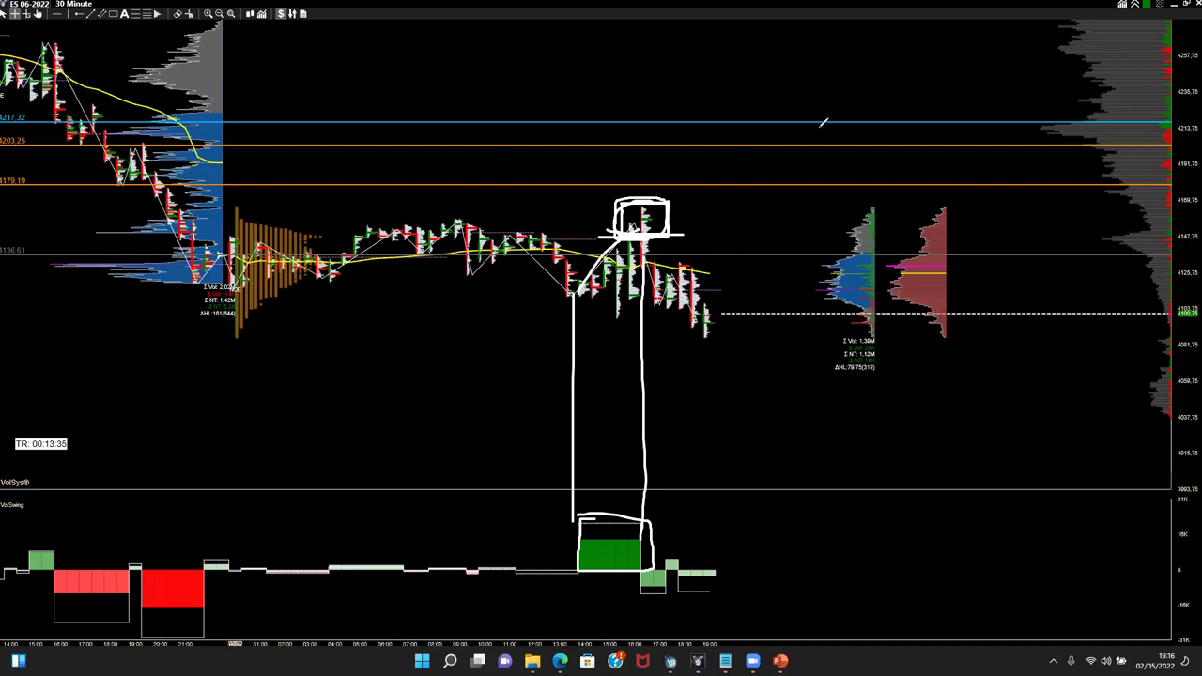
- Clear the pen marks and add a two-line text note '1-Absorption' / '2- Exhaustion' below the price bars
key(Escape)
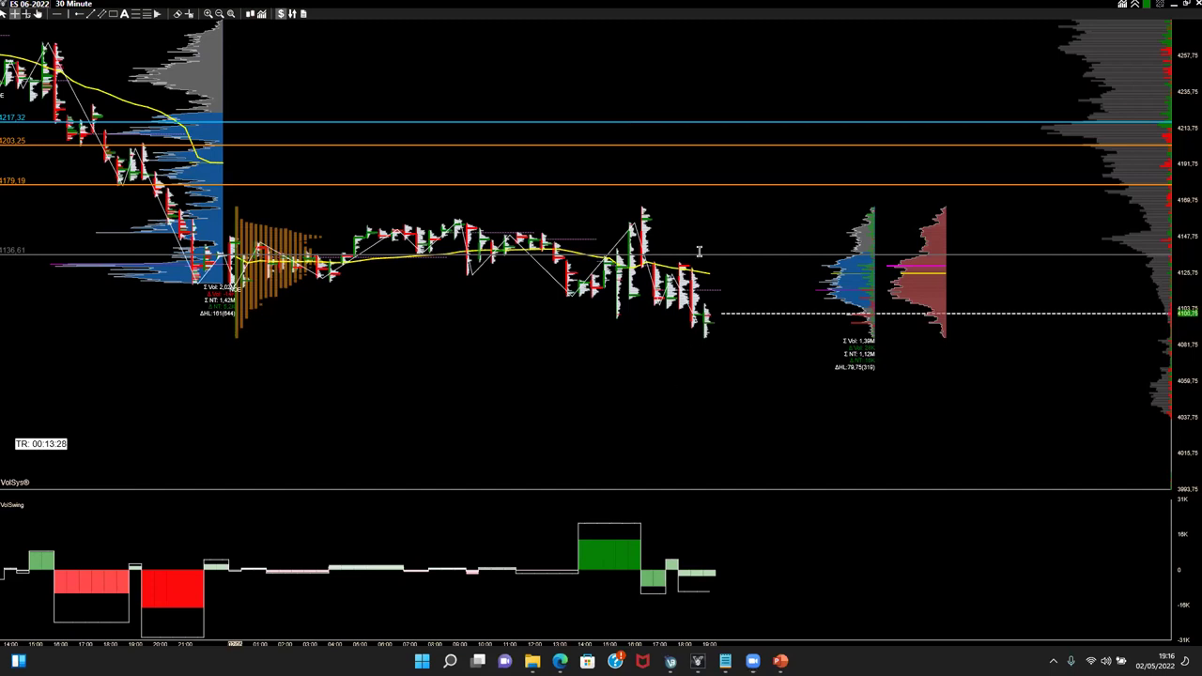
drag(691, 394, 770, 423)
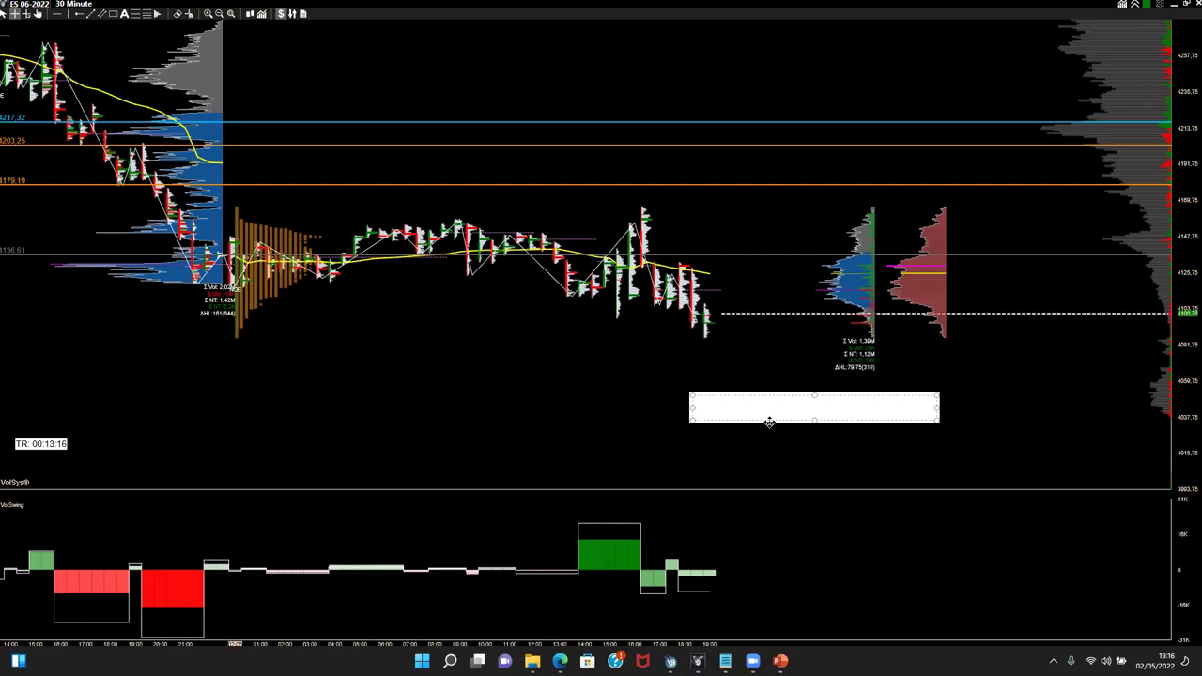
text(Absorption)
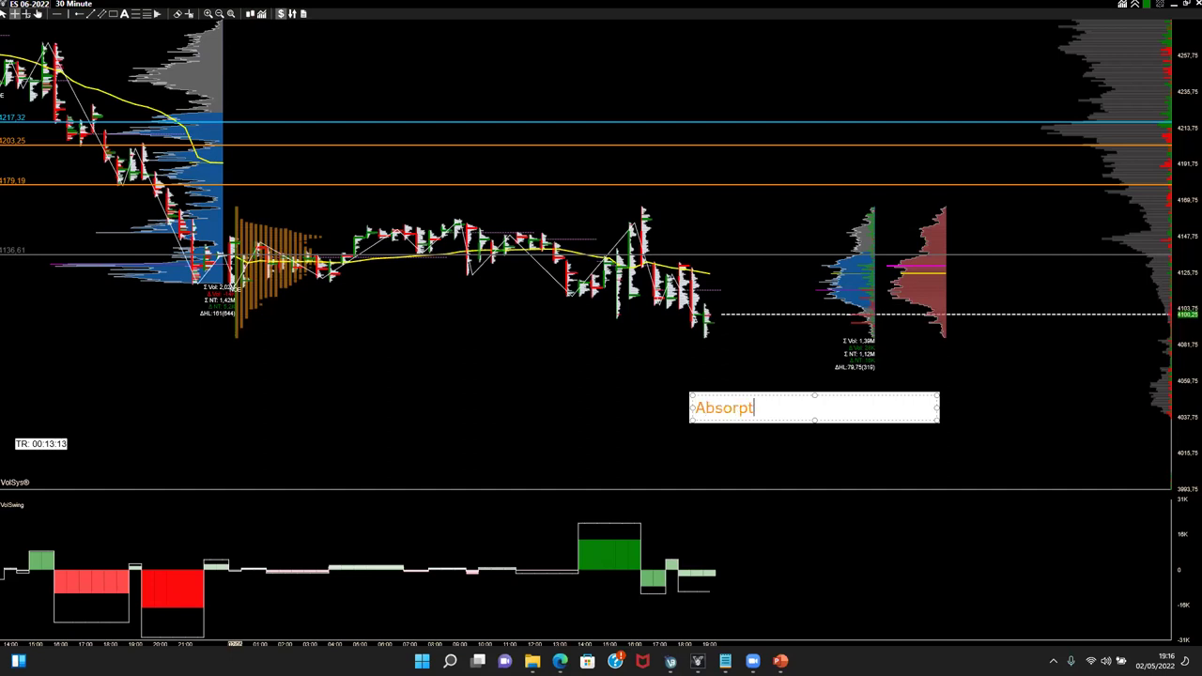
key(Left)
key(Left)
key(Left)
text(1-)
key(Right)
key(Right)
key(Right)
key(Right)
key(Right)
key(Right)
key(Right)
key(Right)
key(Right)
key(Right)
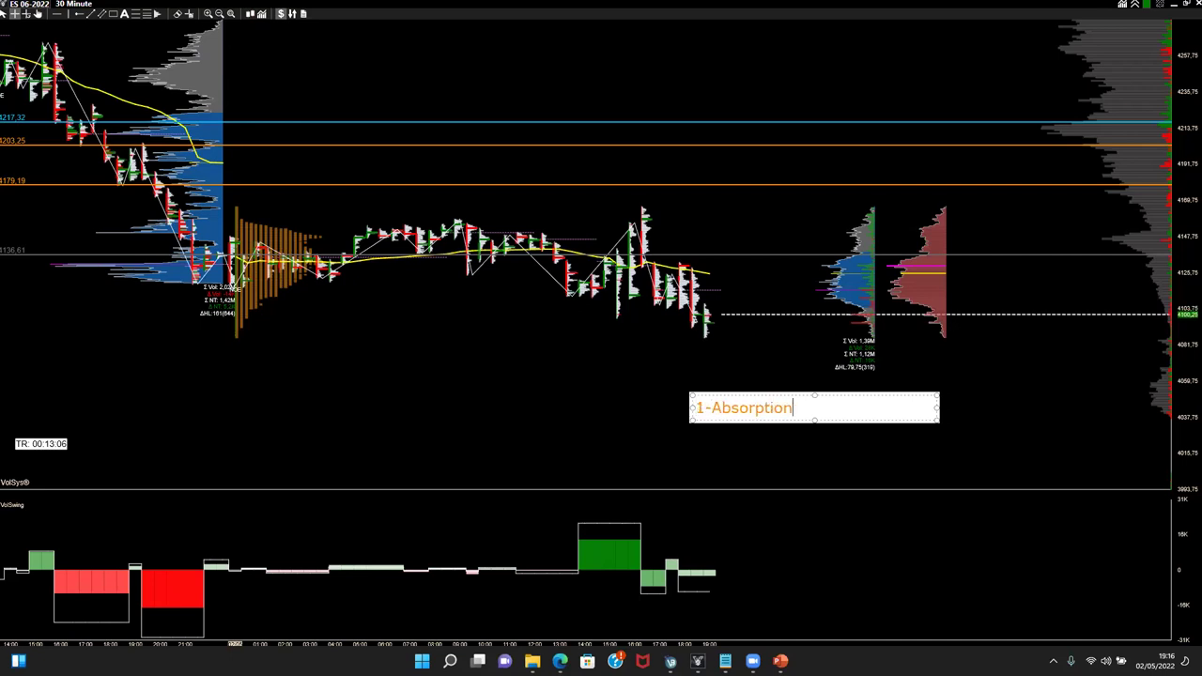
key(Return)
text(2- Exhaustion)
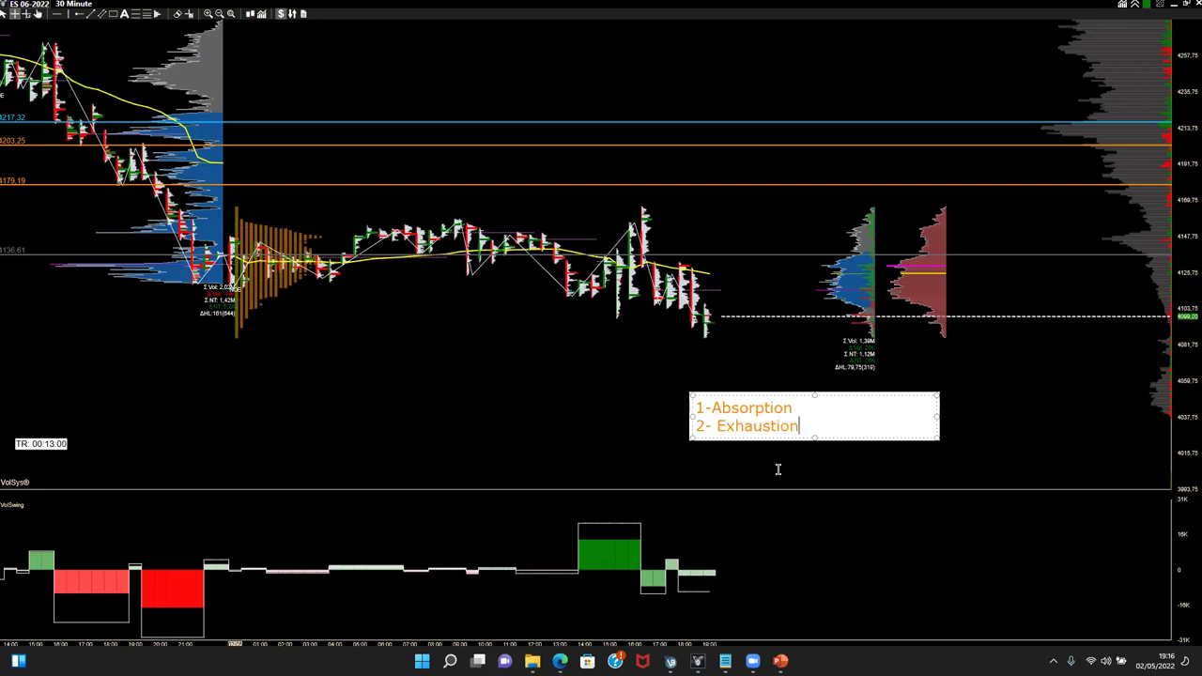
click(778, 470)
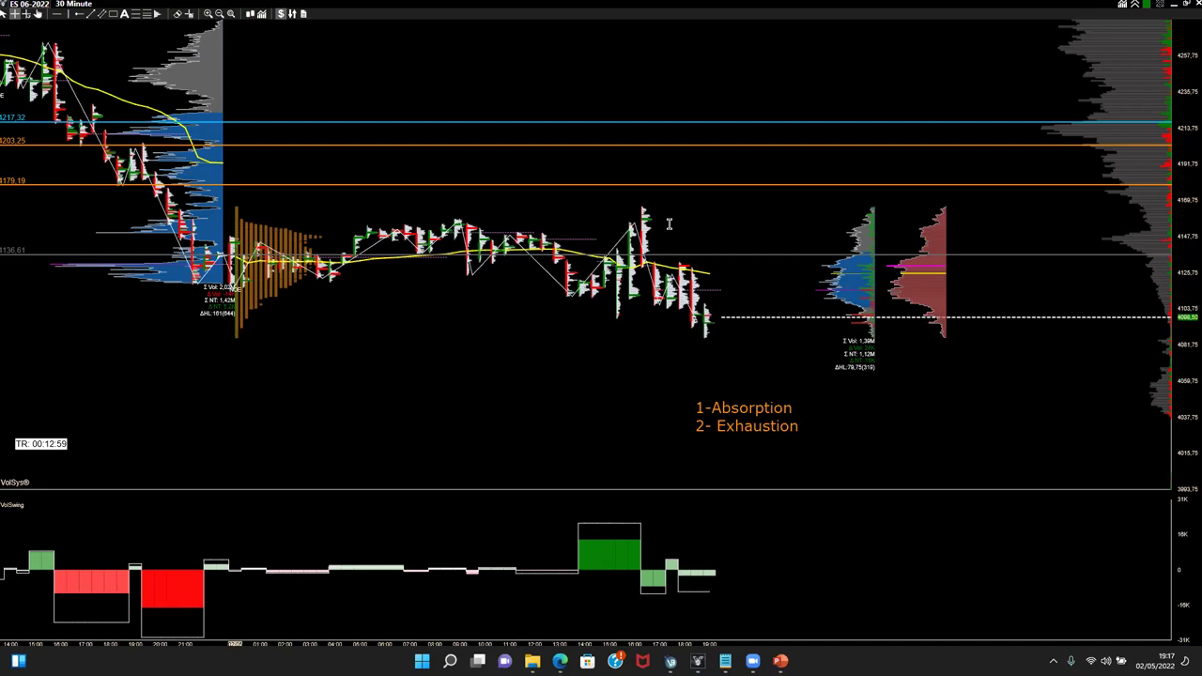
- Tick both note lines, circle the spike high repeatedly, and outline the big green VolSwing bar in white
drag(807, 406, 832, 424)
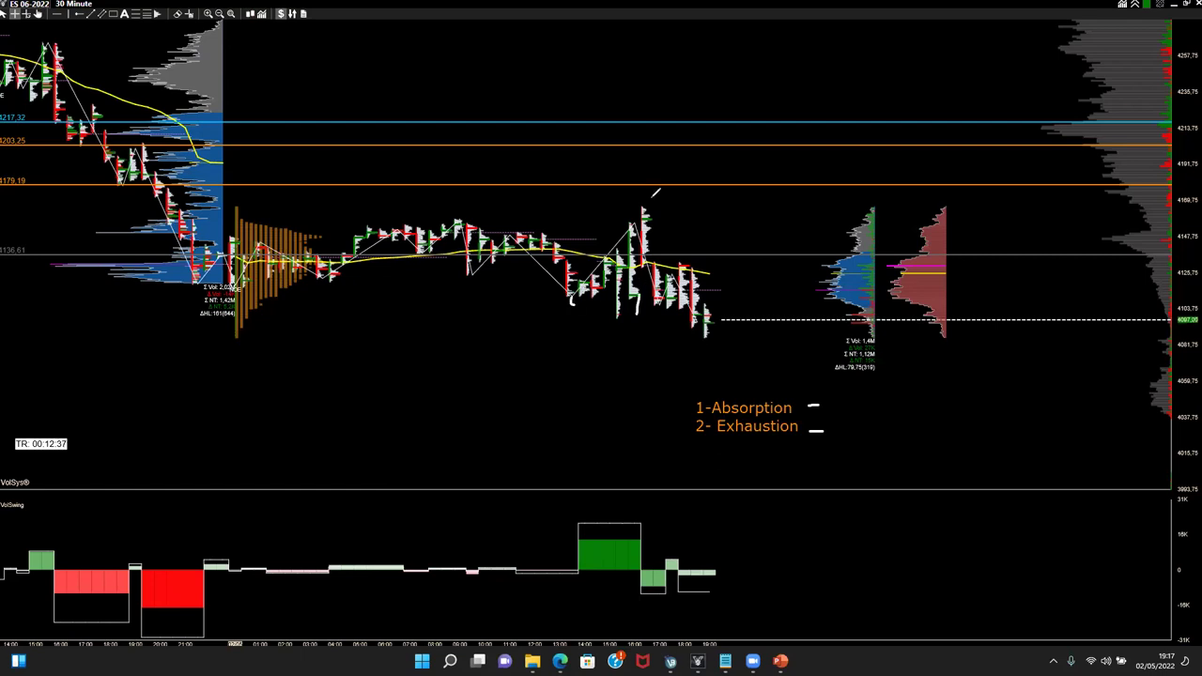
mouse_move(650, 201)
mouse_down()
mouse_move(633, 220)
mouse_move(652, 200)
mouse_move(646, 215)
mouse_up()
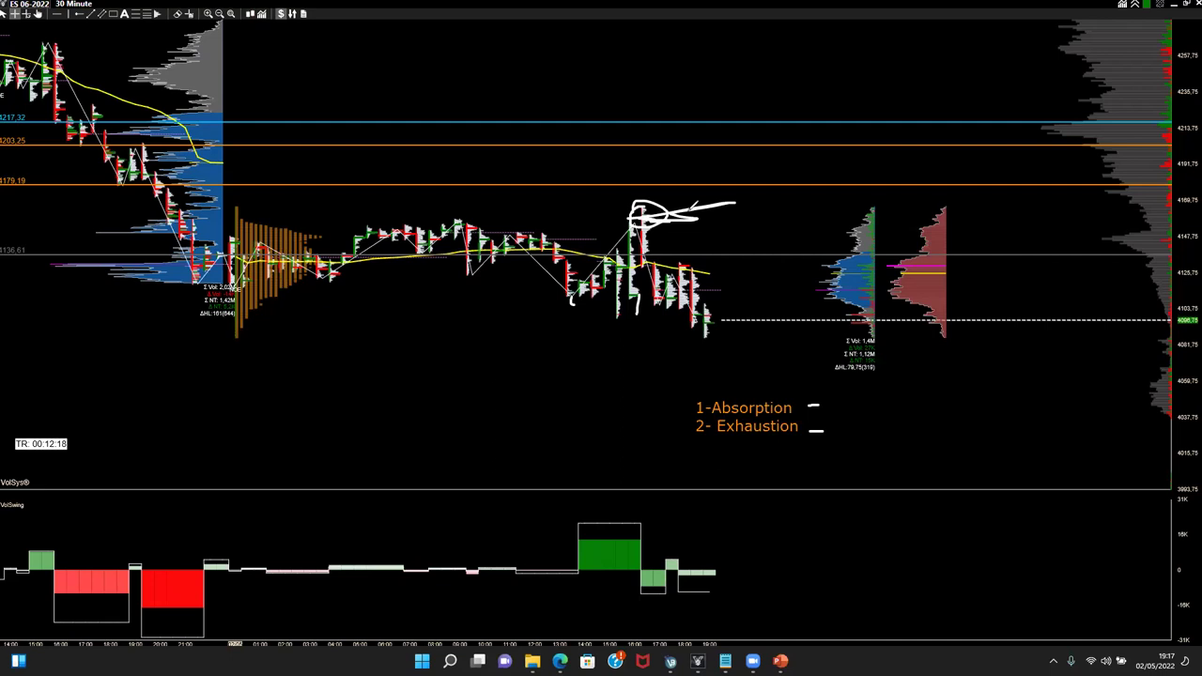
mouse_move(638, 195)
mouse_down()
mouse_move(642, 240)
mouse_move(675, 193)
mouse_move(652, 199)
mouse_up()
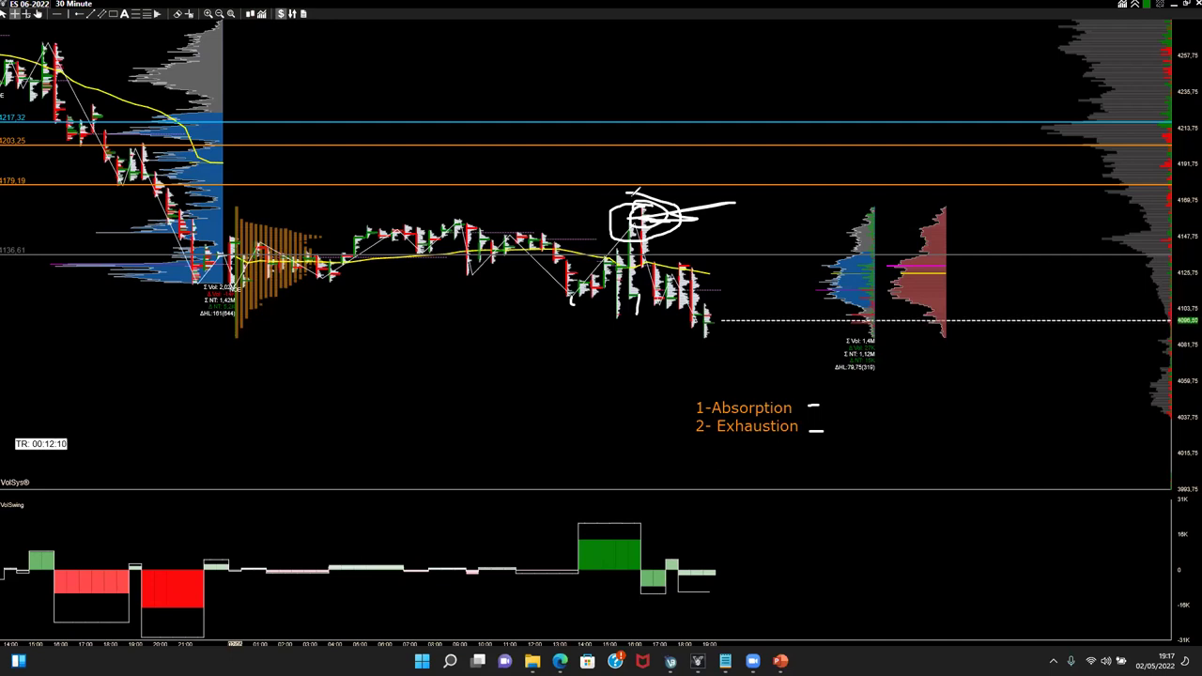
mouse_move(576, 543)
mouse_down()
mouse_move(576, 515)
mouse_move(611, 517)
mouse_move(652, 543)
mouse_move(570, 575)
mouse_move(578, 570)
mouse_move(575, 585)
mouse_up()
mouse_move(655, 212)
mouse_down()
mouse_move(629, 214)
mouse_move(684, 215)
mouse_move(672, 229)
mouse_up()
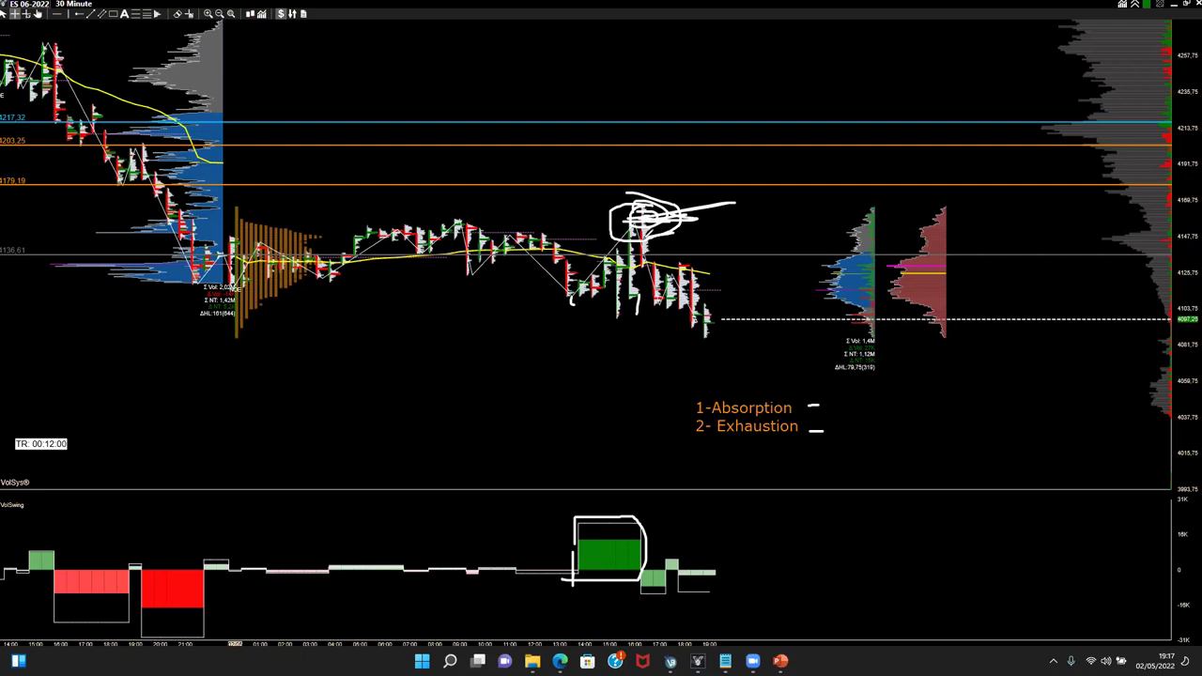
mouse_move(582, 513)
mouse_down()
mouse_move(575, 573)
mouse_move(650, 571)
mouse_move(652, 513)
mouse_up()
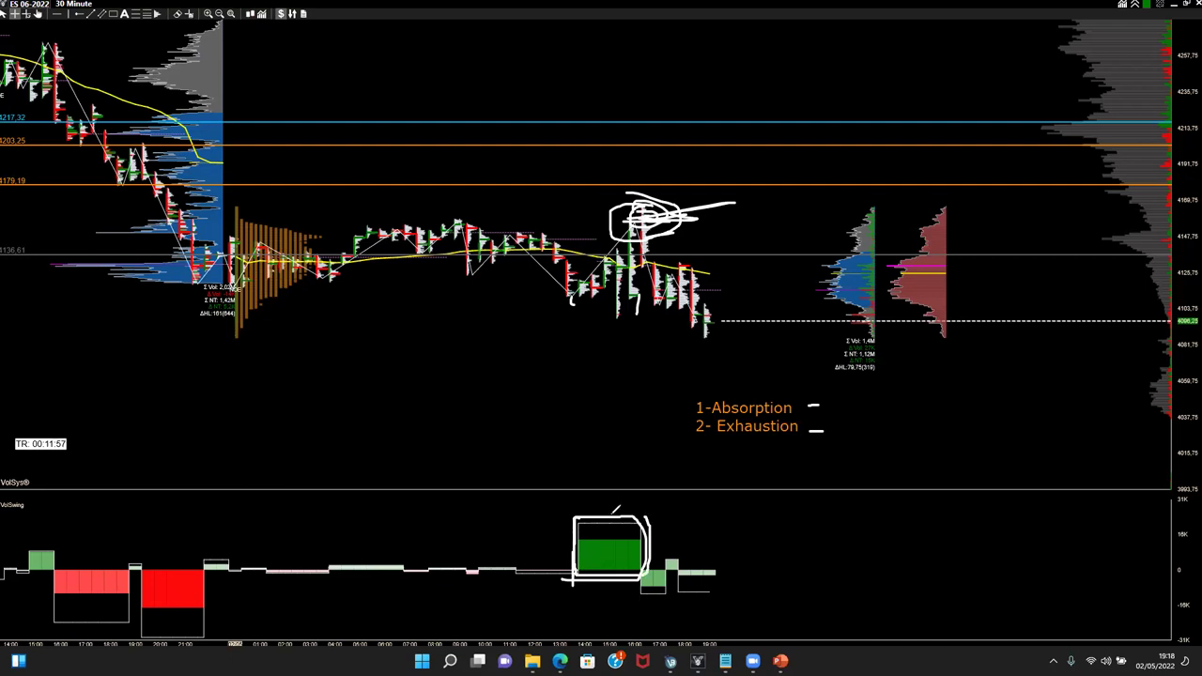
mouse_move(583, 513)
mouse_down()
mouse_move(575, 579)
mouse_move(661, 545)
mouse_move(650, 515)
mouse_move(608, 516)
mouse_up()
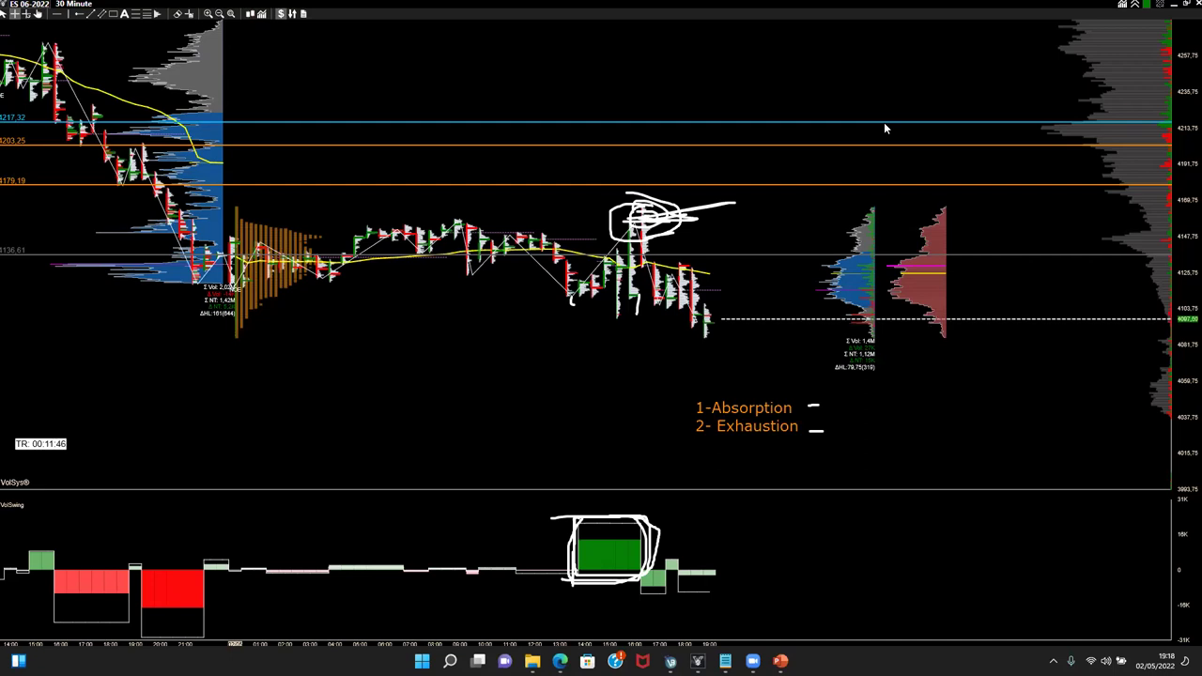
- Erase everything, then circle the high, draw a box extending right from it, and add strokes below
key(Escape)
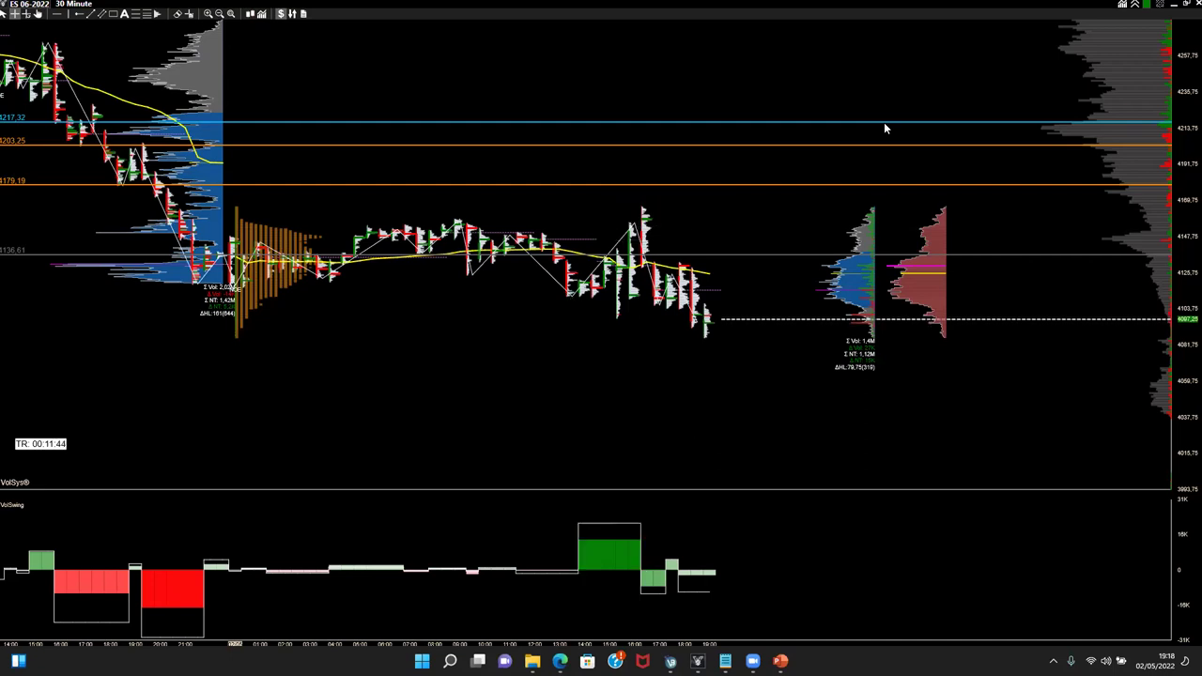
mouse_move(645, 208)
mouse_down()
mouse_move(623, 225)
mouse_move(657, 215)
mouse_move(644, 200)
mouse_up()
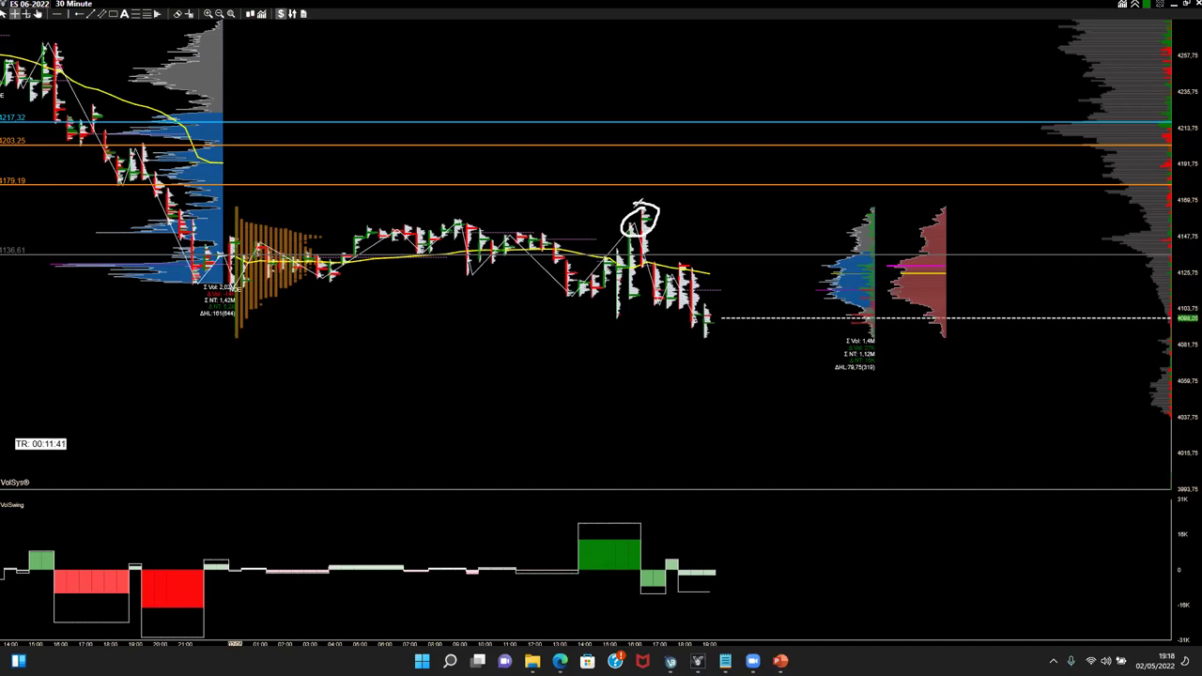
key(ctrl+z)
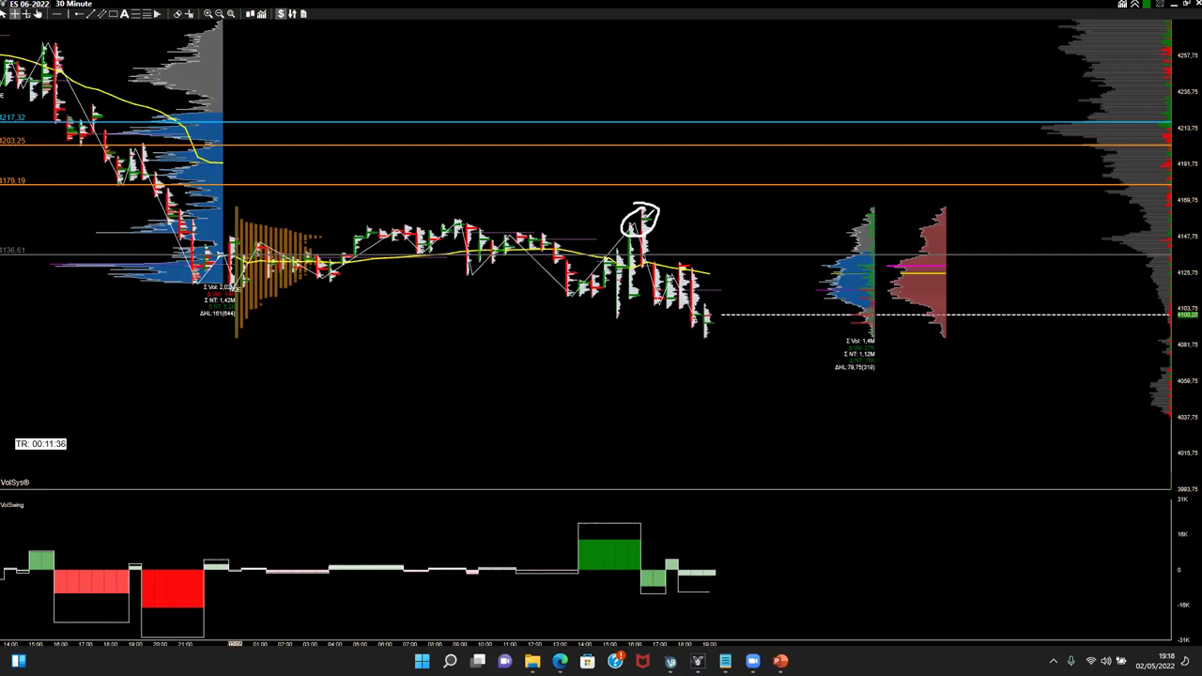
mouse_move(650, 214)
mouse_down()
mouse_move(627, 235)
mouse_move(844, 235)
mouse_up()
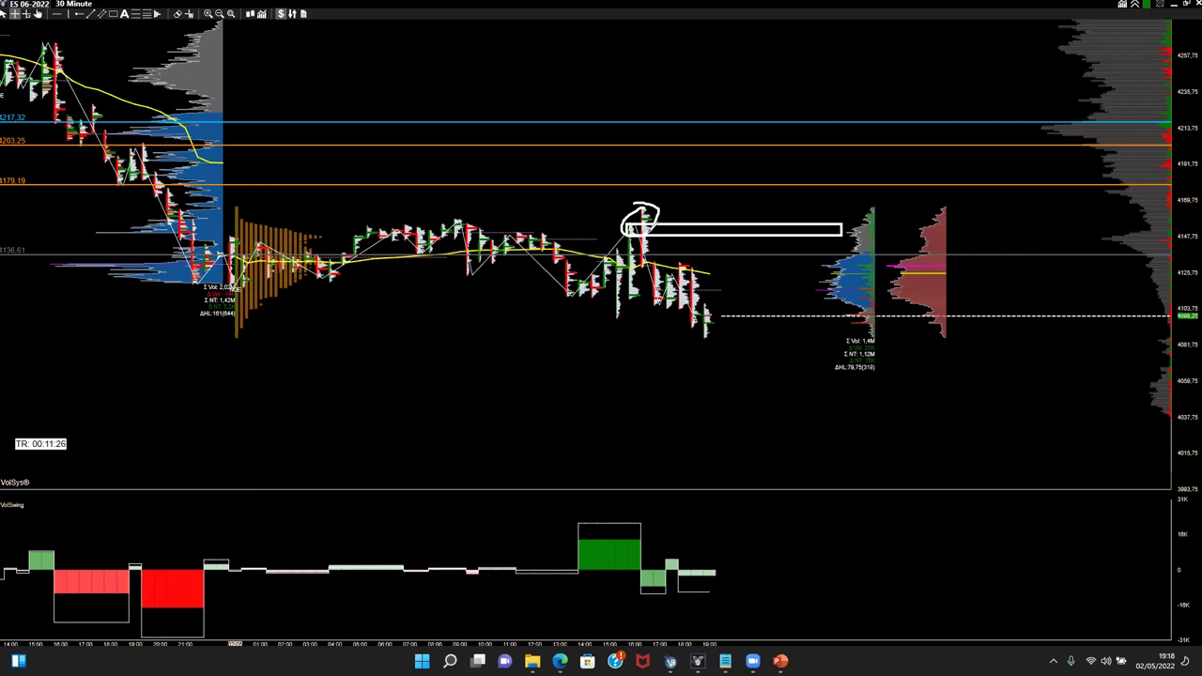
mouse_move(654, 236)
mouse_down()
mouse_move(669, 263)
mouse_move(714, 235)
mouse_move(725, 279)
mouse_up()
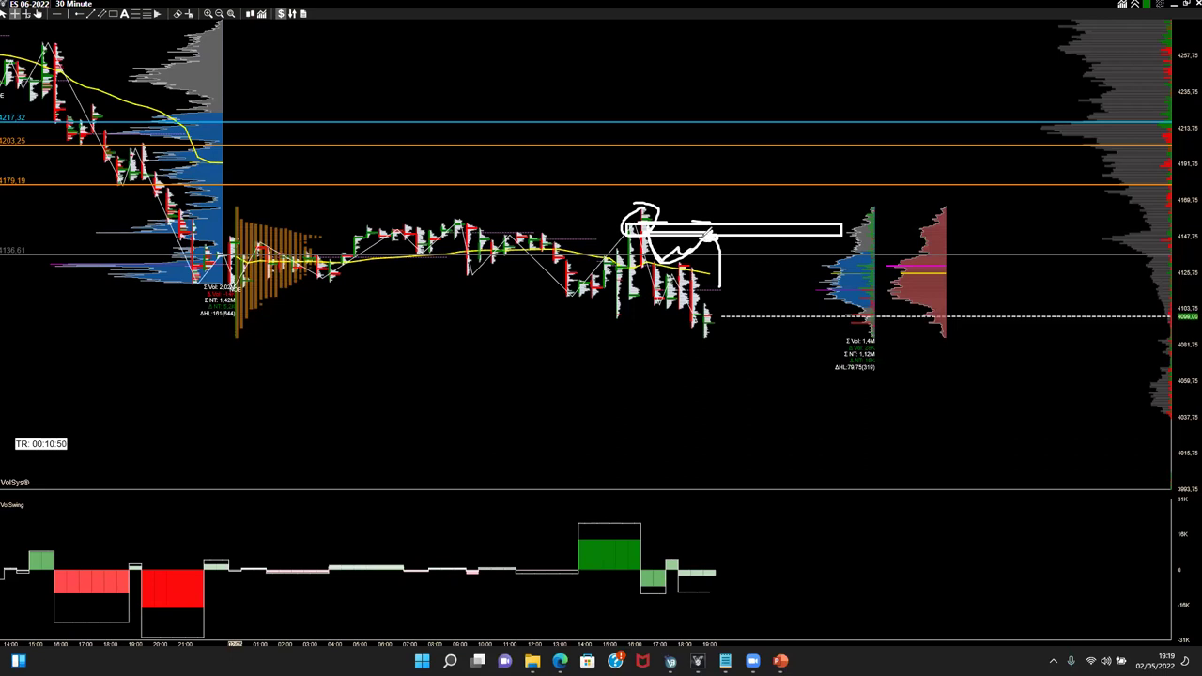
mouse_move(627, 225)
mouse_down()
mouse_move(663, 237)
mouse_move(643, 206)
mouse_up()
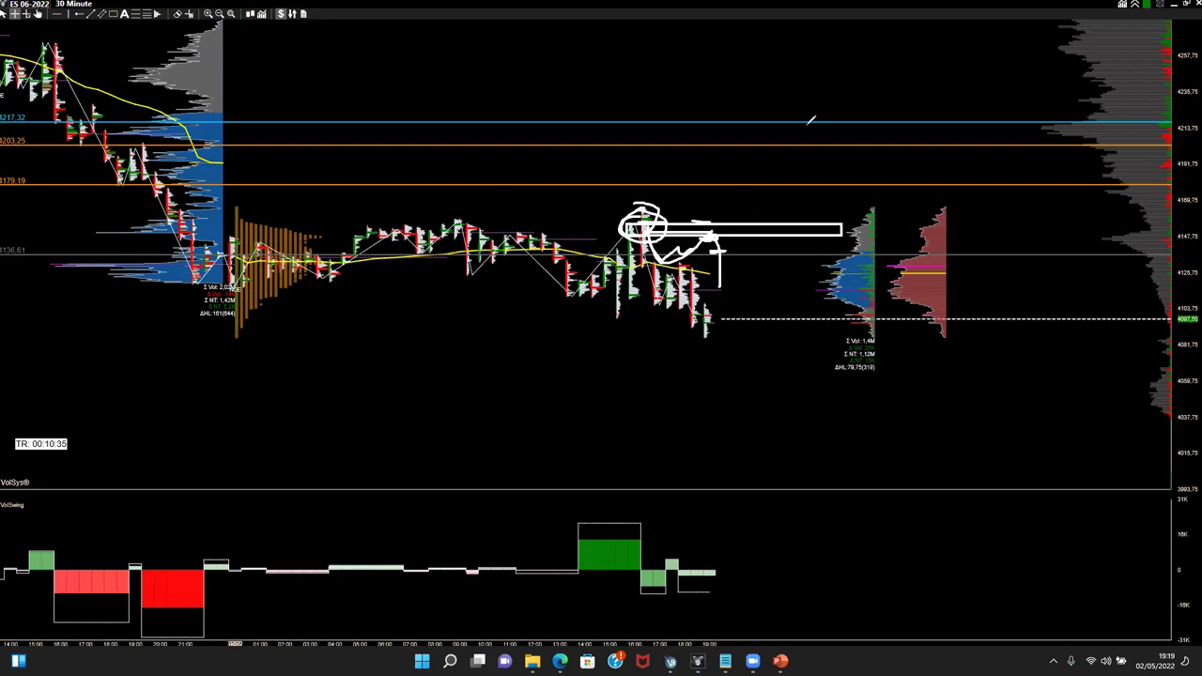
- Erase the marks and draw two horizontal white lines running right from the high, tracing the drop after it
key(e)
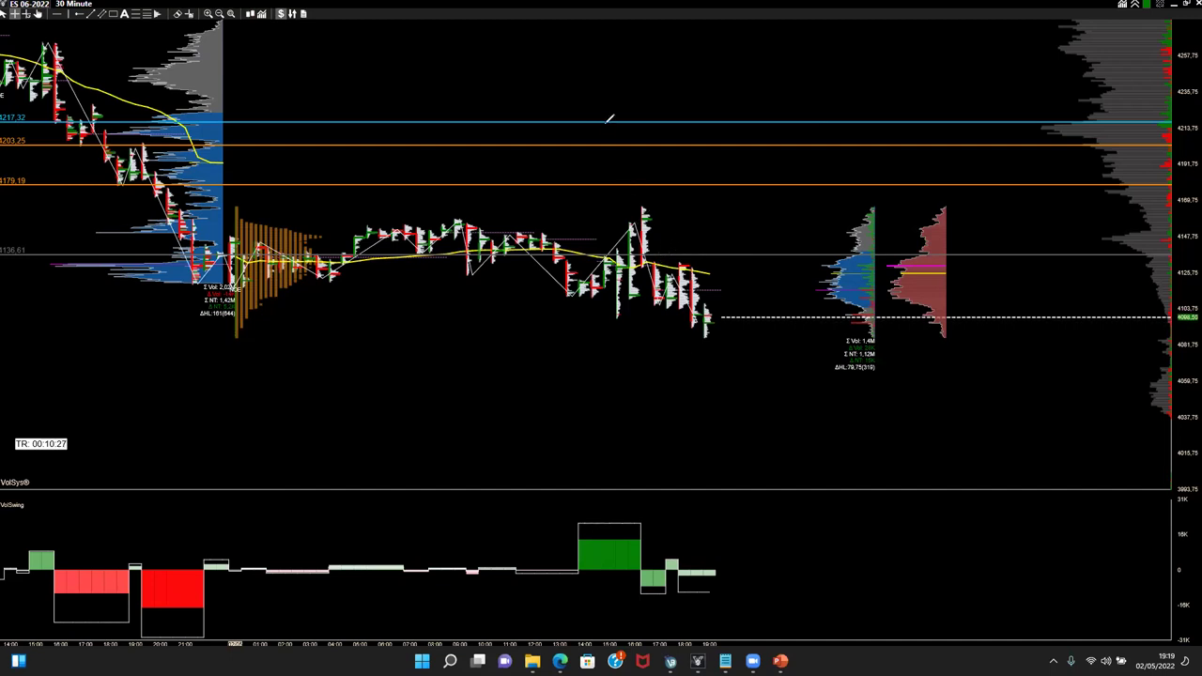
drag(624, 221, 750, 221)
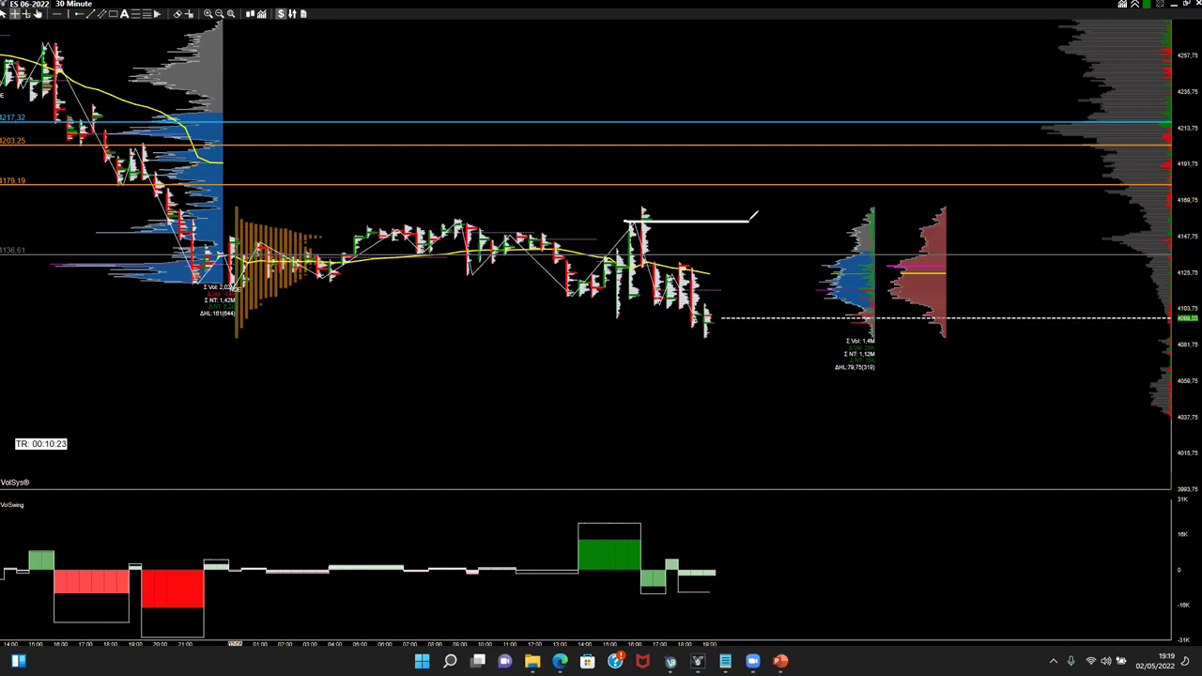
drag(623, 240, 783, 240)
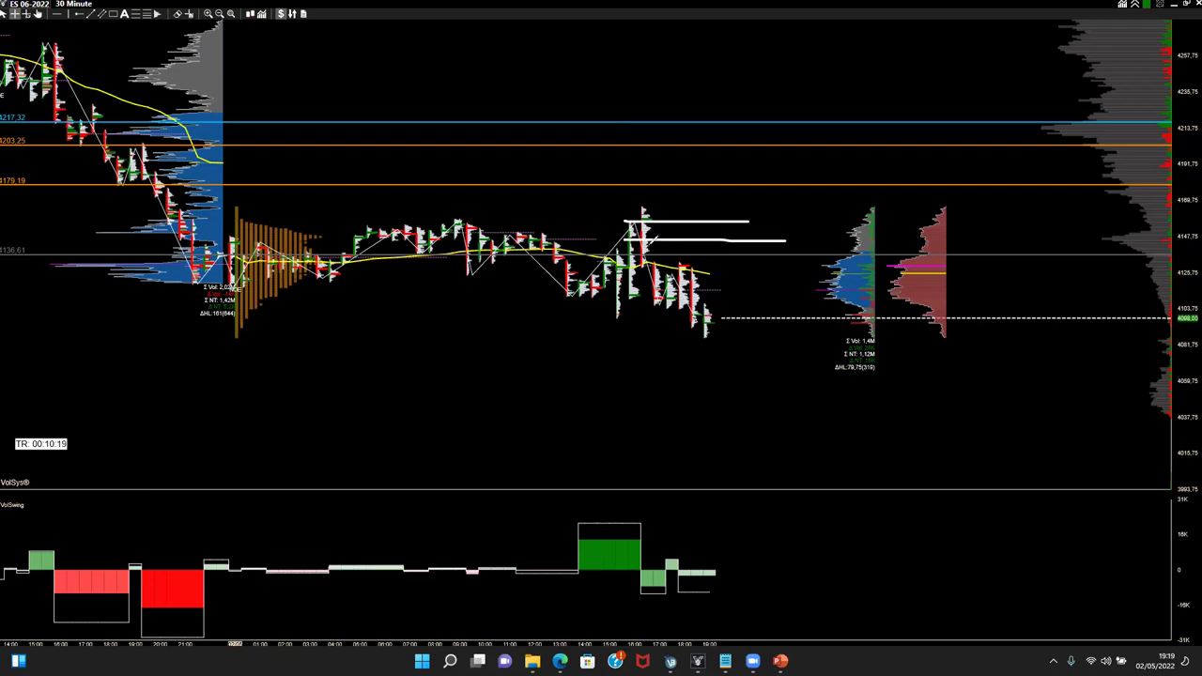
mouse_move(657, 259)
mouse_down()
mouse_move(700, 297)
mouse_move(729, 235)
mouse_move(754, 250)
mouse_move(725, 229)
mouse_up()
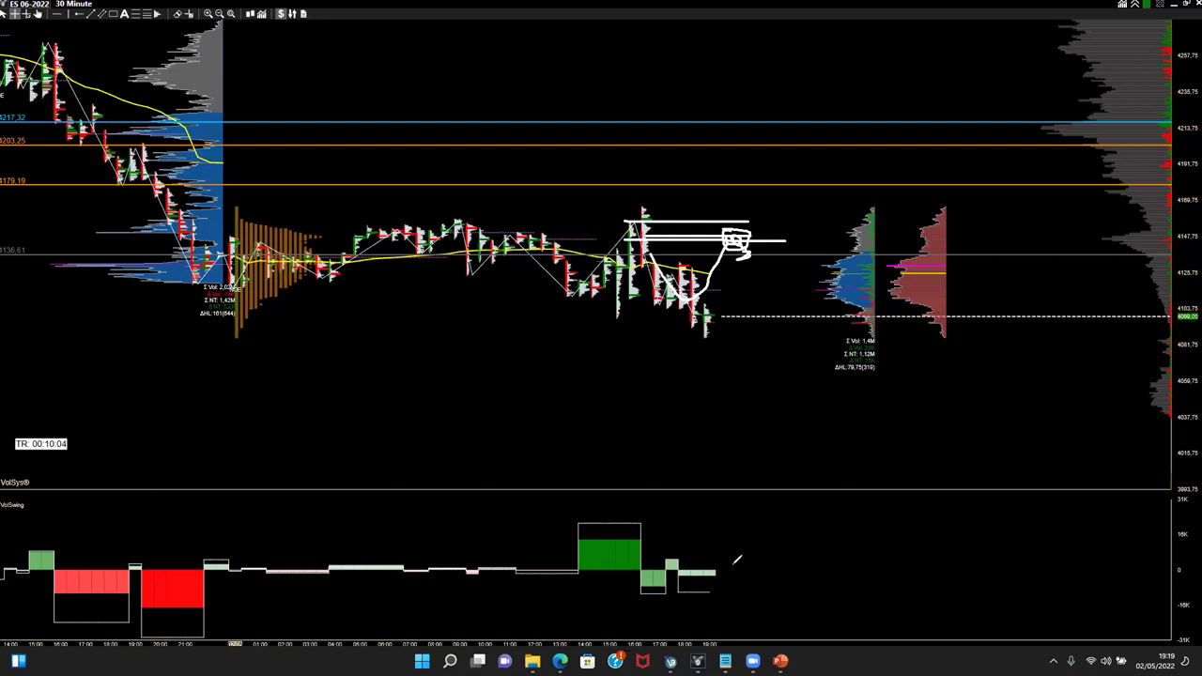
- Draw two down-sloping lines across the VolSwing bars and circle the price high
drag(639, 514, 758, 552)
drag(612, 552, 732, 589)
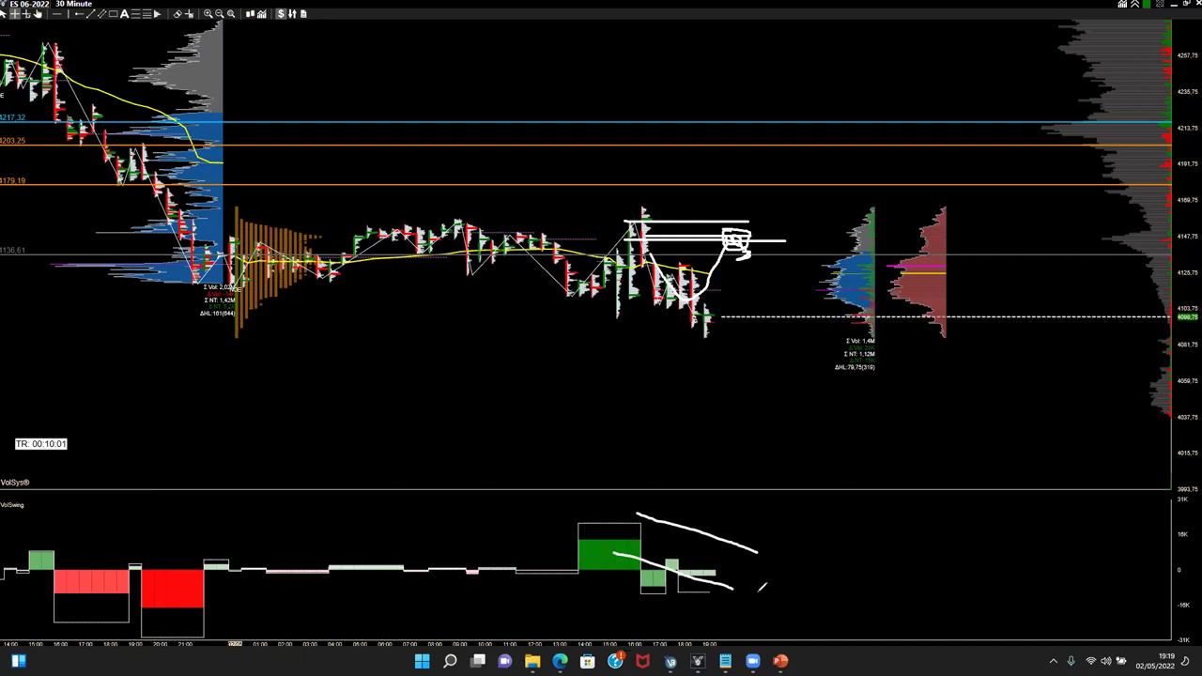
mouse_move(637, 208)
mouse_down()
mouse_move(626, 212)
mouse_move(630, 246)
mouse_move(628, 214)
mouse_move(644, 212)
mouse_up()
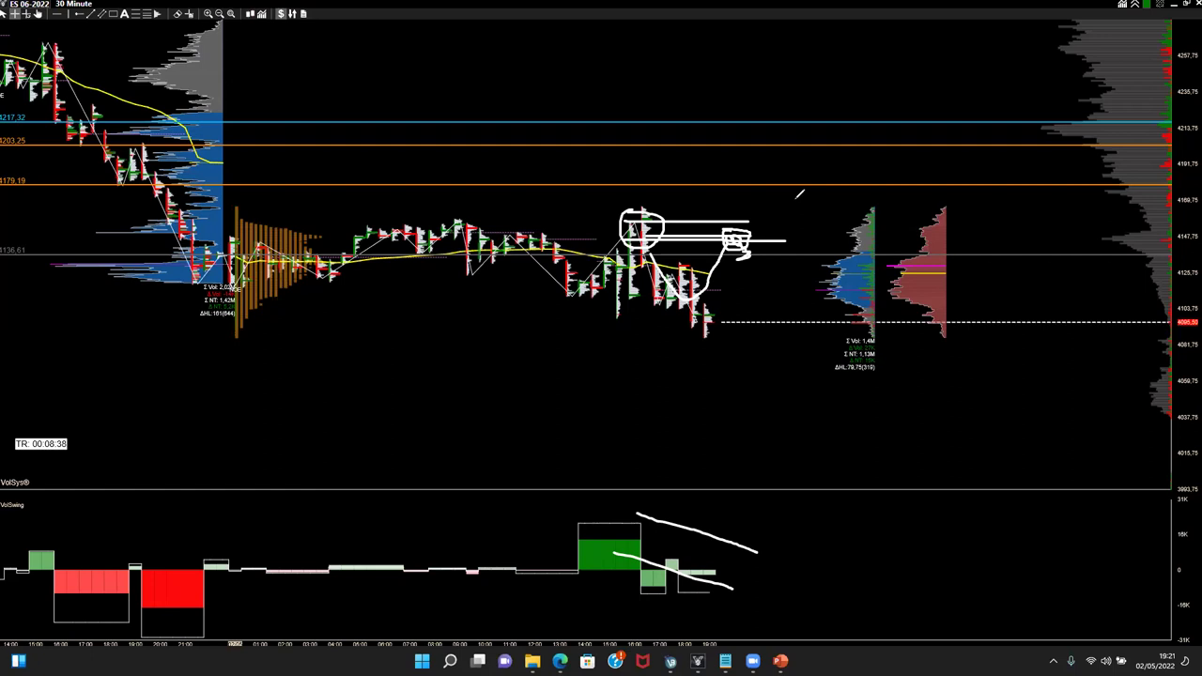
- Clear all drawings from the ES chart and switch to the Hand tool
key(Escape)
right_click(333, 310)
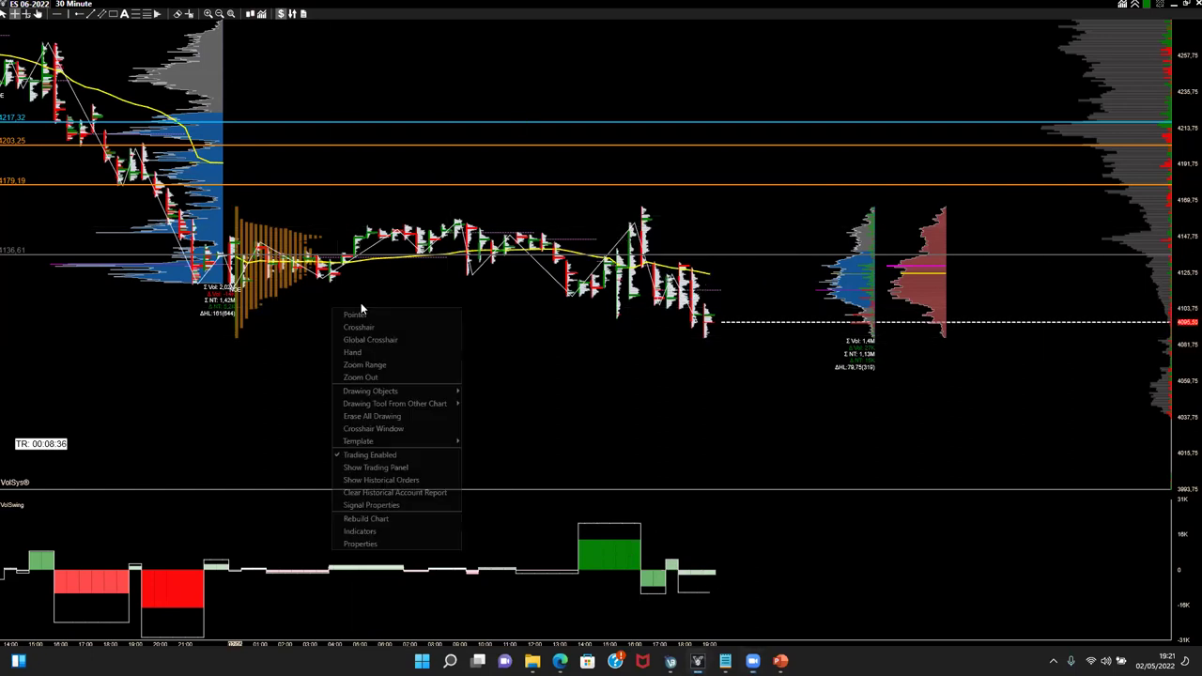
click(45, 44)
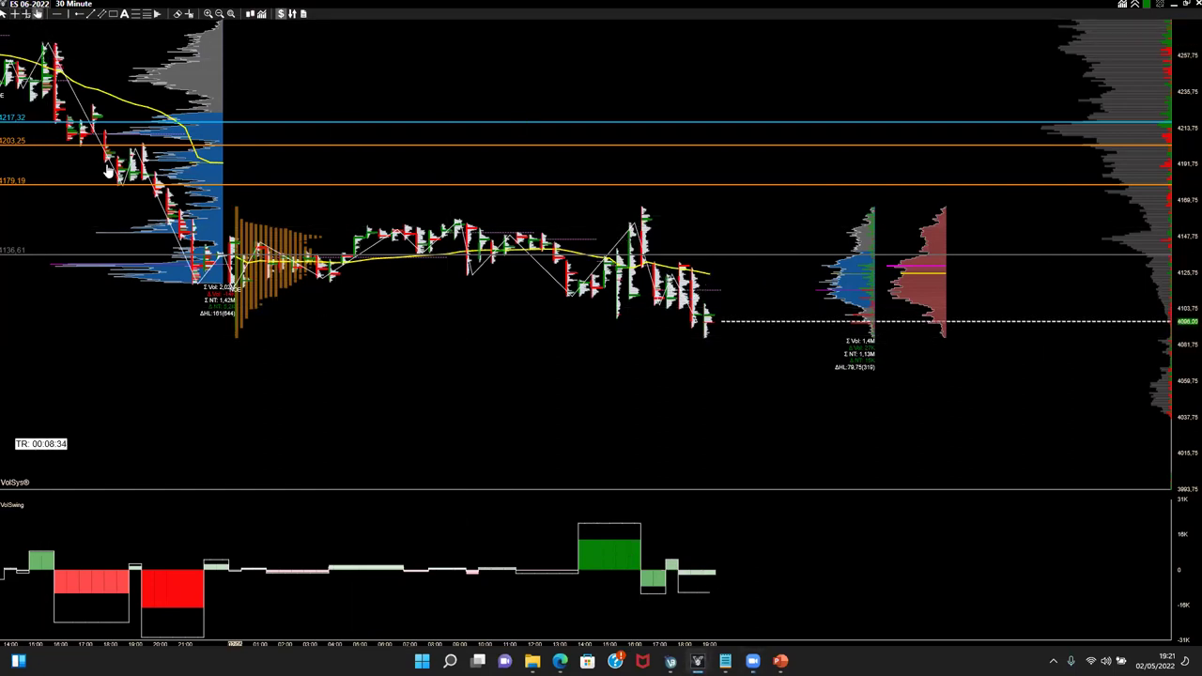
- Move back to earlier trading sessions and rescale the VolSwing panel to fit its bars
drag(160, 288, 314, 327)
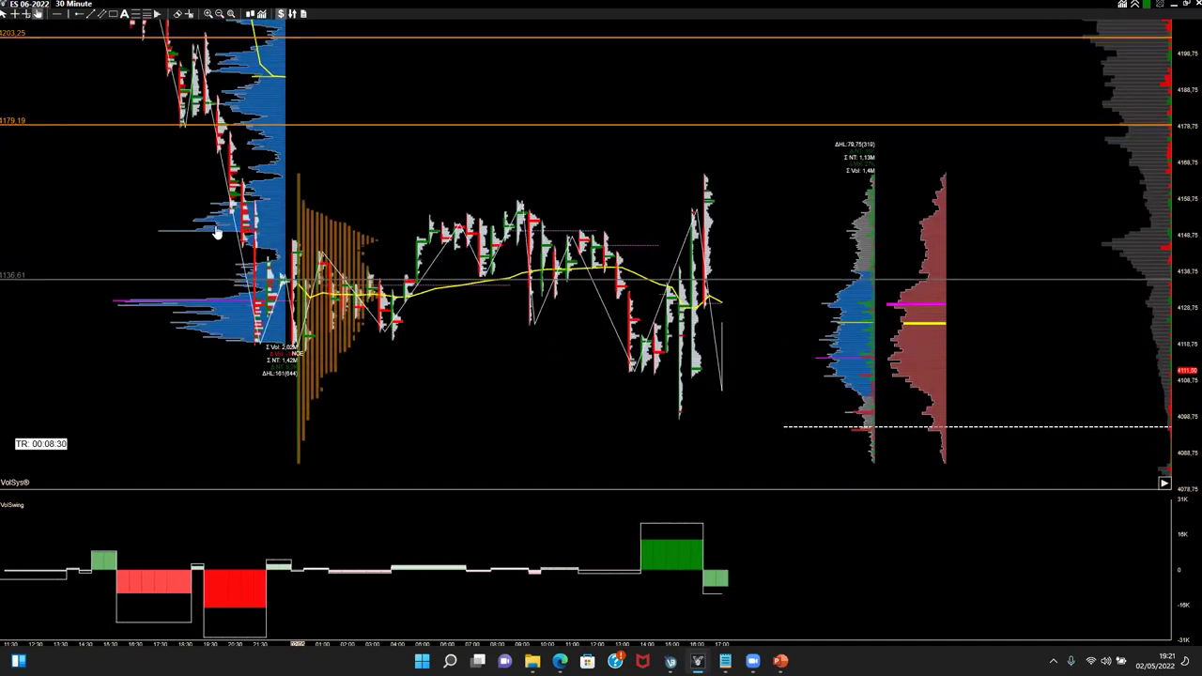
scroll(441, 418, up, 5)
scroll(454, 404, up, 10)
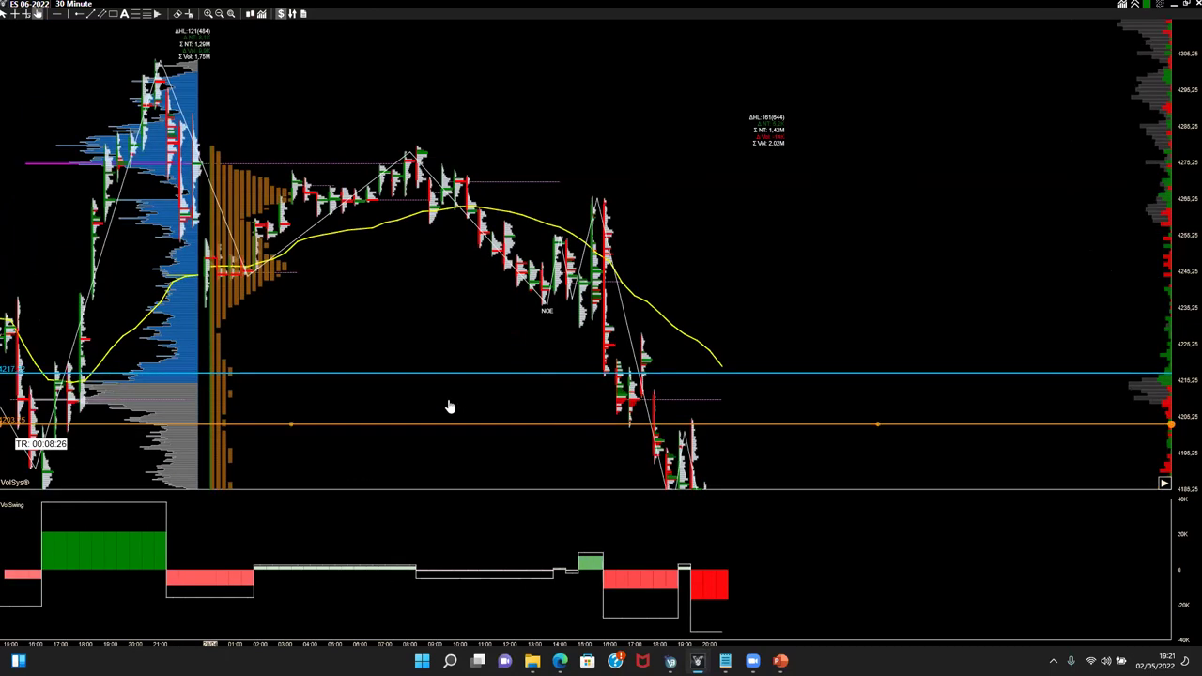
scroll(367, 413, up, 3)
scroll(404, 394, up, 10)
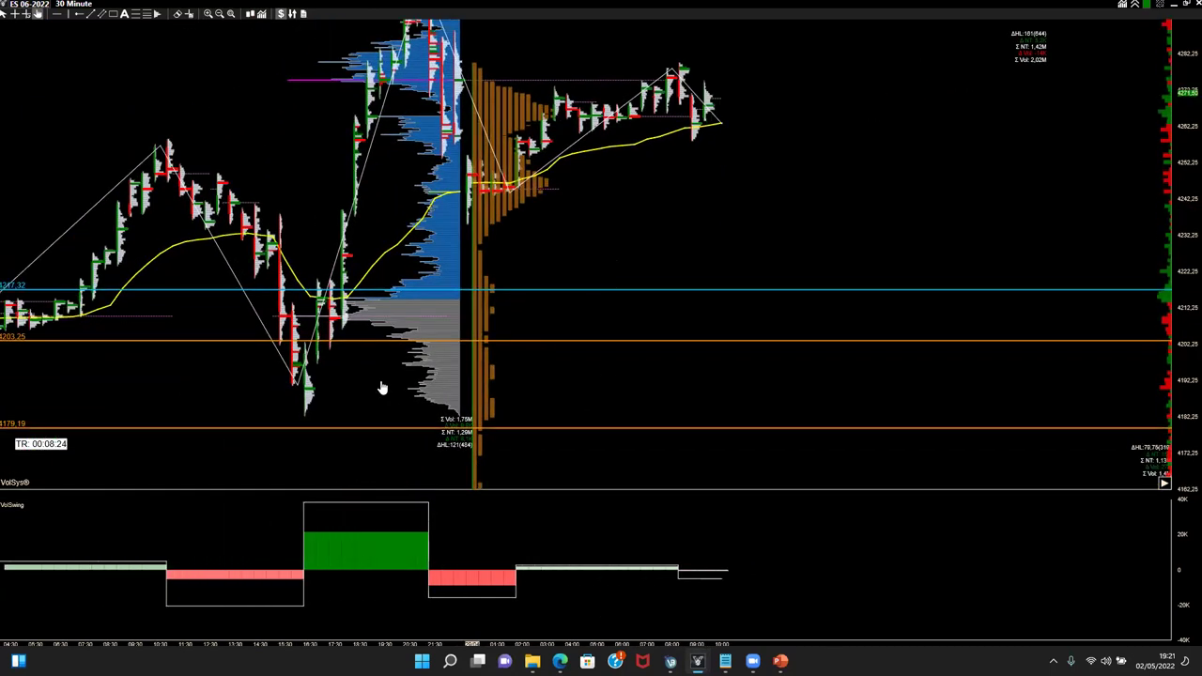
scroll(400, 374, down, 8)
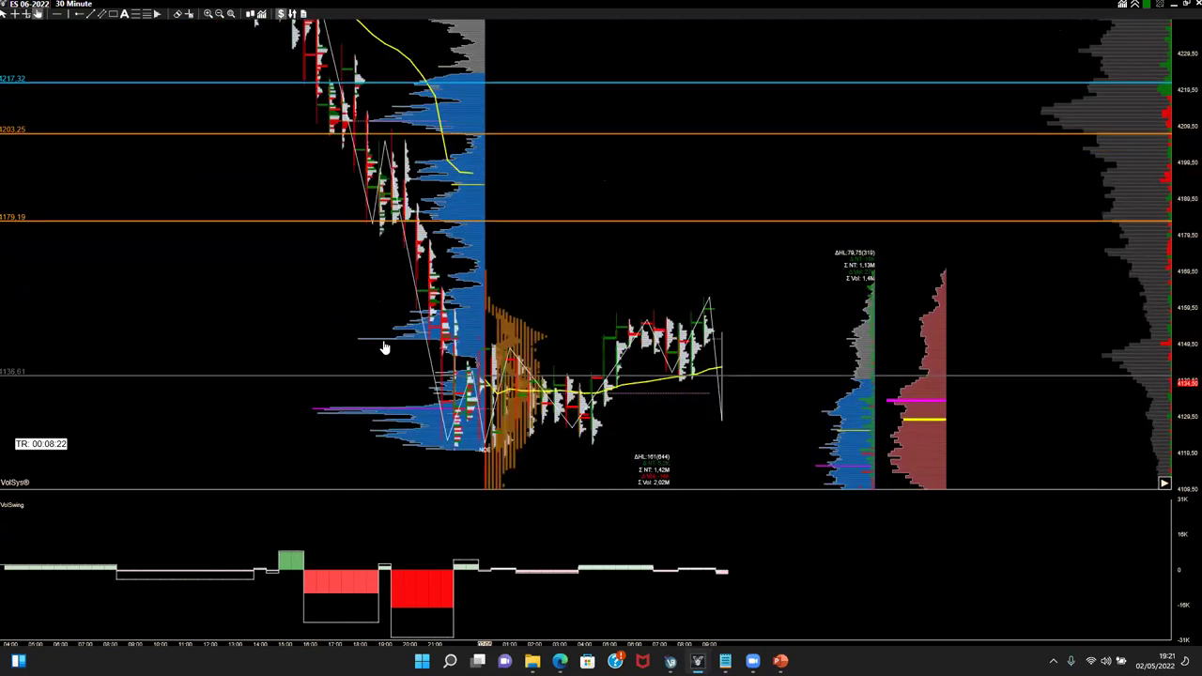
scroll(359, 355, down, 6)
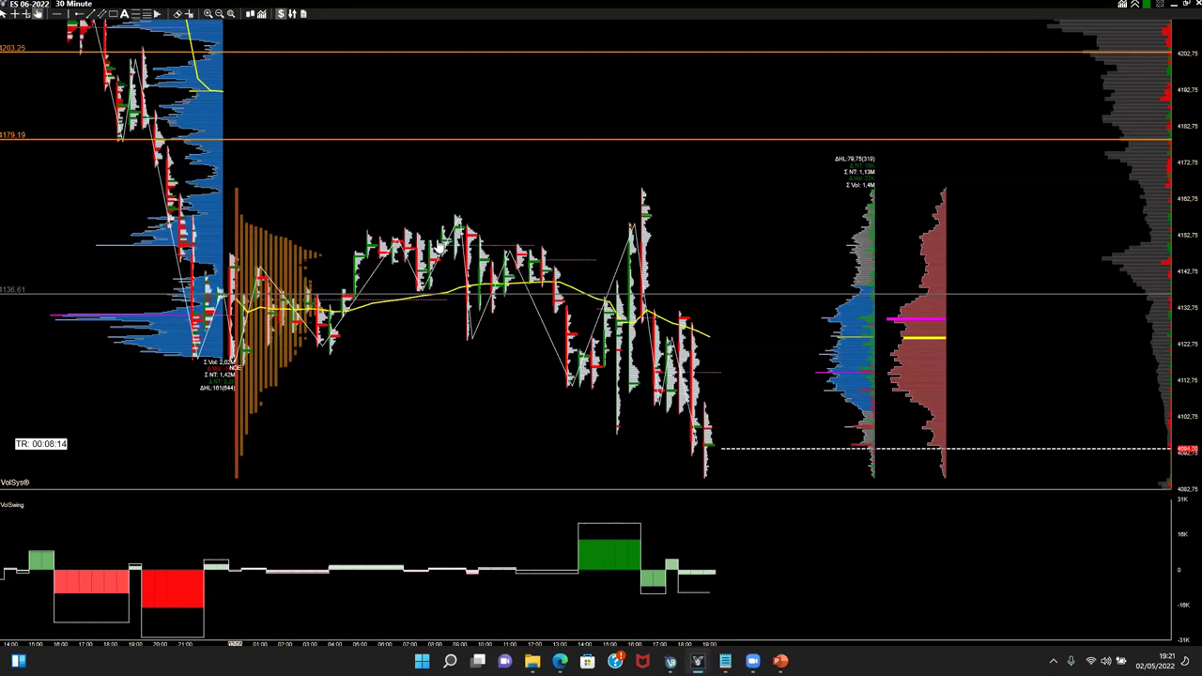
double_click(1184, 537)
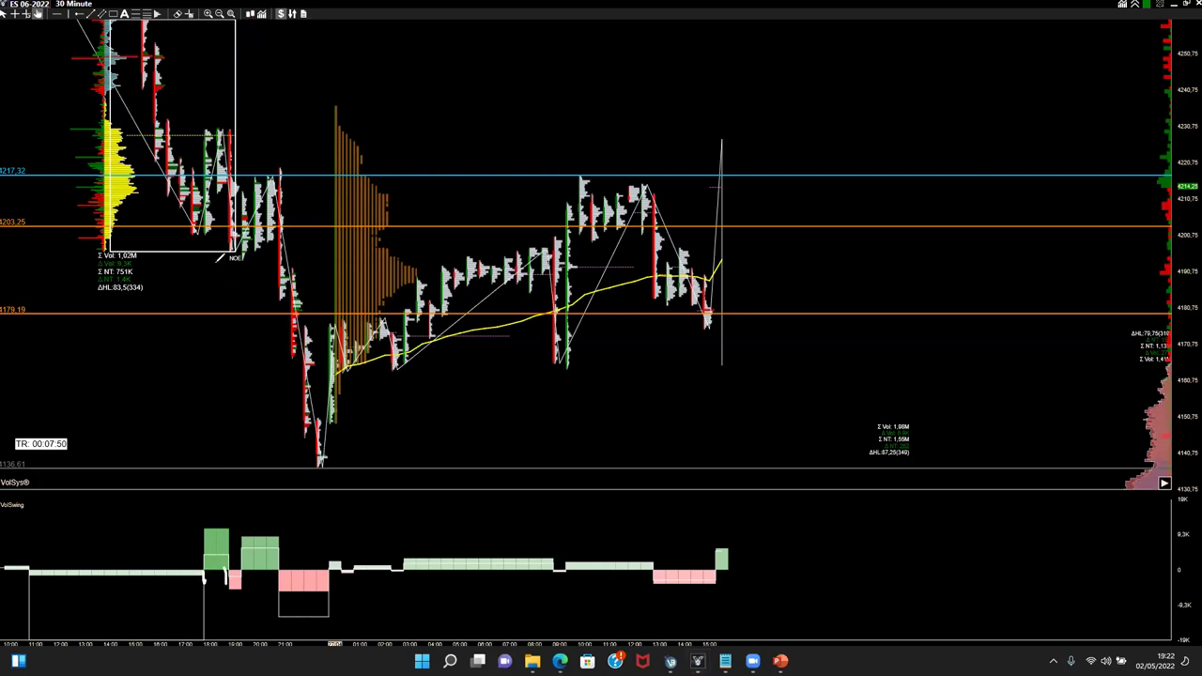
- Draw white strokes at the swing high and NOE area, and bracket two green VolSwing bars
drag(201, 229, 228, 128)
drag(233, 248, 249, 270)
drag(272, 170, 296, 180)
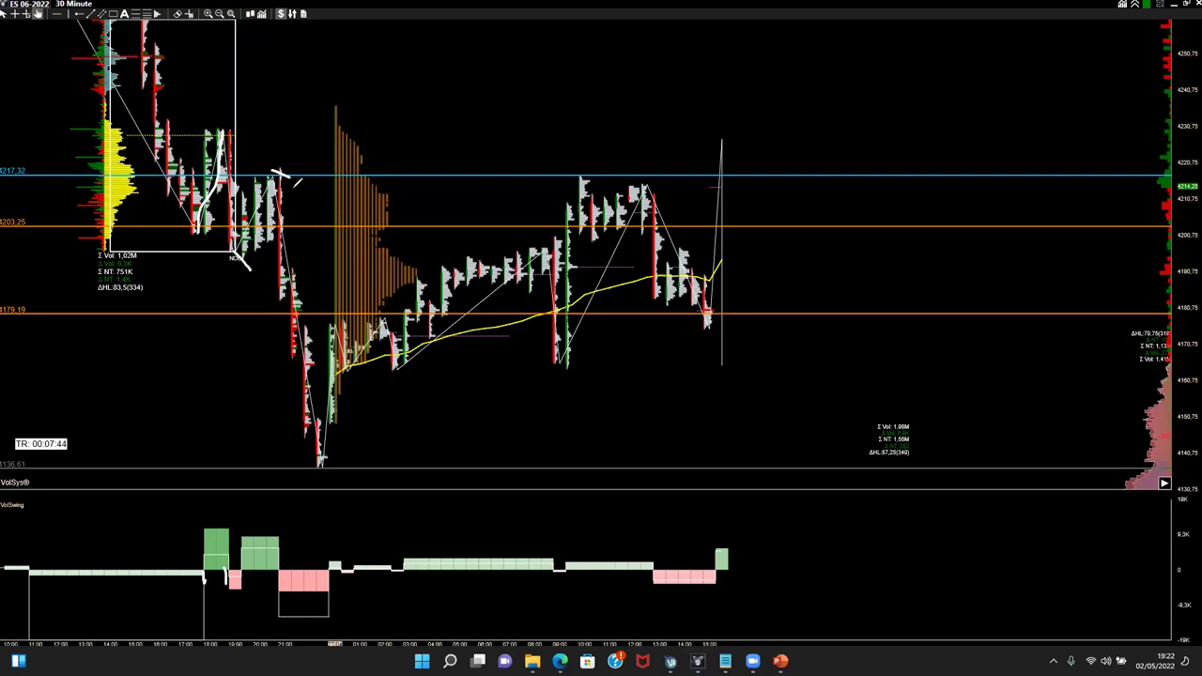
drag(245, 246, 267, 213)
drag(203, 524, 207, 566)
mouse_move(265, 532)
mouse_down()
mouse_move(286, 549)
mouse_move(283, 569)
mouse_up()
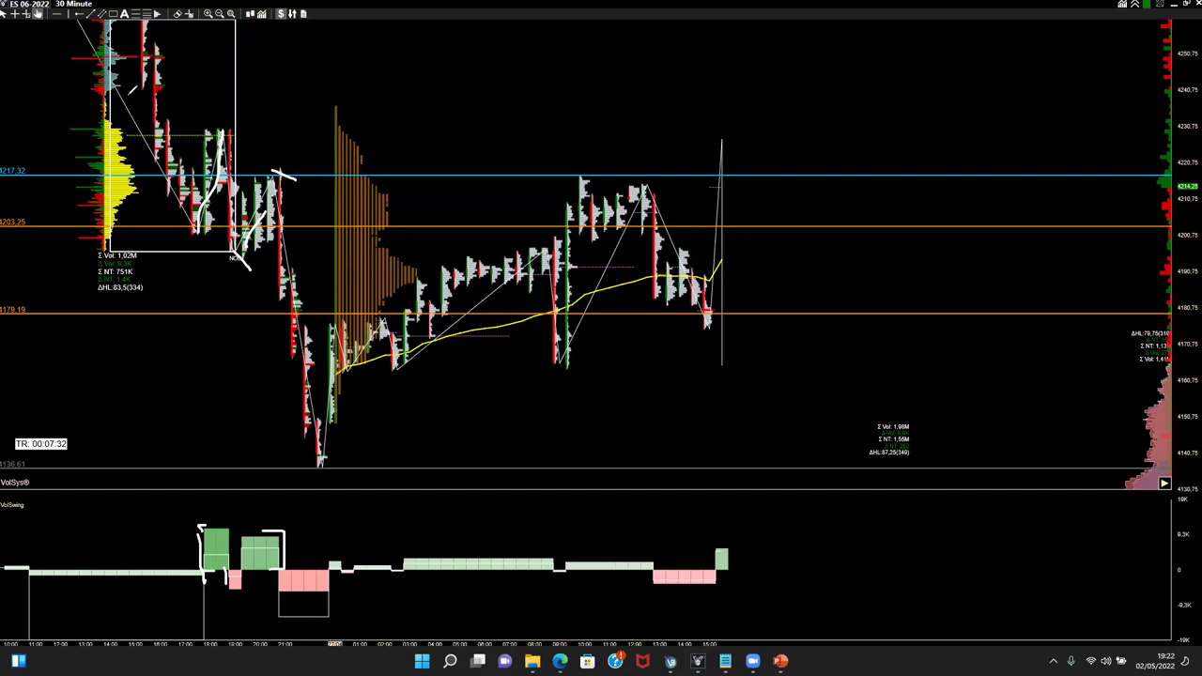
- Mark the top-left volume profile and falling price leg, and box the first green VolSwing bar
drag(110, 53, 152, 196)
drag(155, 28, 197, 126)
drag(115, 68, 182, 234)
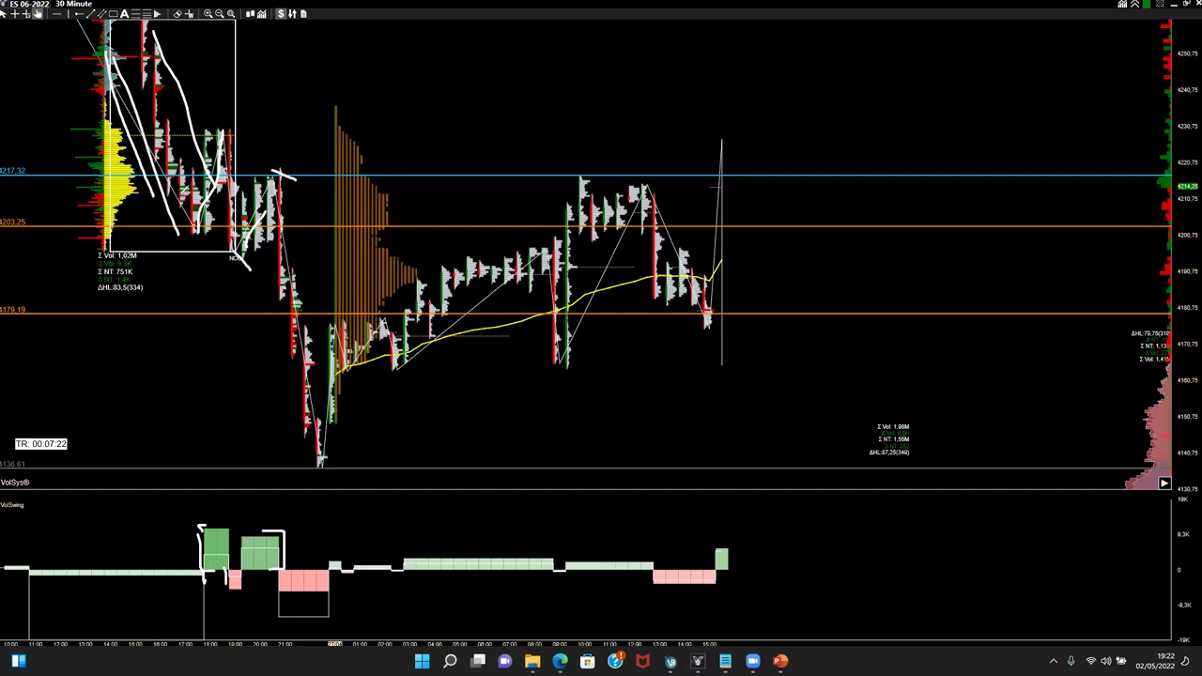
mouse_move(215, 123)
mouse_down()
mouse_move(224, 114)
mouse_move(209, 115)
mouse_move(223, 151)
mouse_move(254, 134)
mouse_move(218, 120)
mouse_up()
mouse_move(216, 522)
mouse_down()
mouse_move(199, 524)
mouse_move(205, 568)
mouse_up()
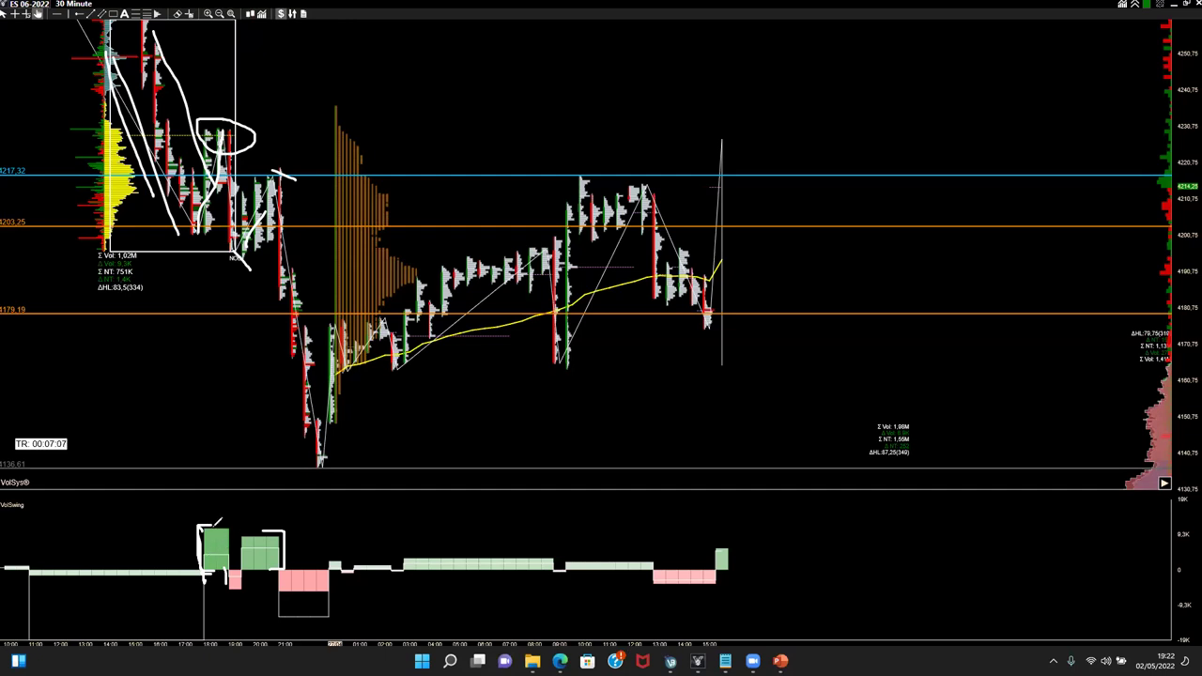
drag(222, 519, 231, 567)
- Scribble over the circled price area, mark the pink VolSwing bar, add diagonals, then erase everything
drag(230, 141, 226, 185)
mouse_move(231, 139)
mouse_down()
mouse_move(229, 124)
mouse_move(218, 128)
mouse_move(235, 143)
mouse_move(241, 194)
mouse_move(226, 184)
mouse_up()
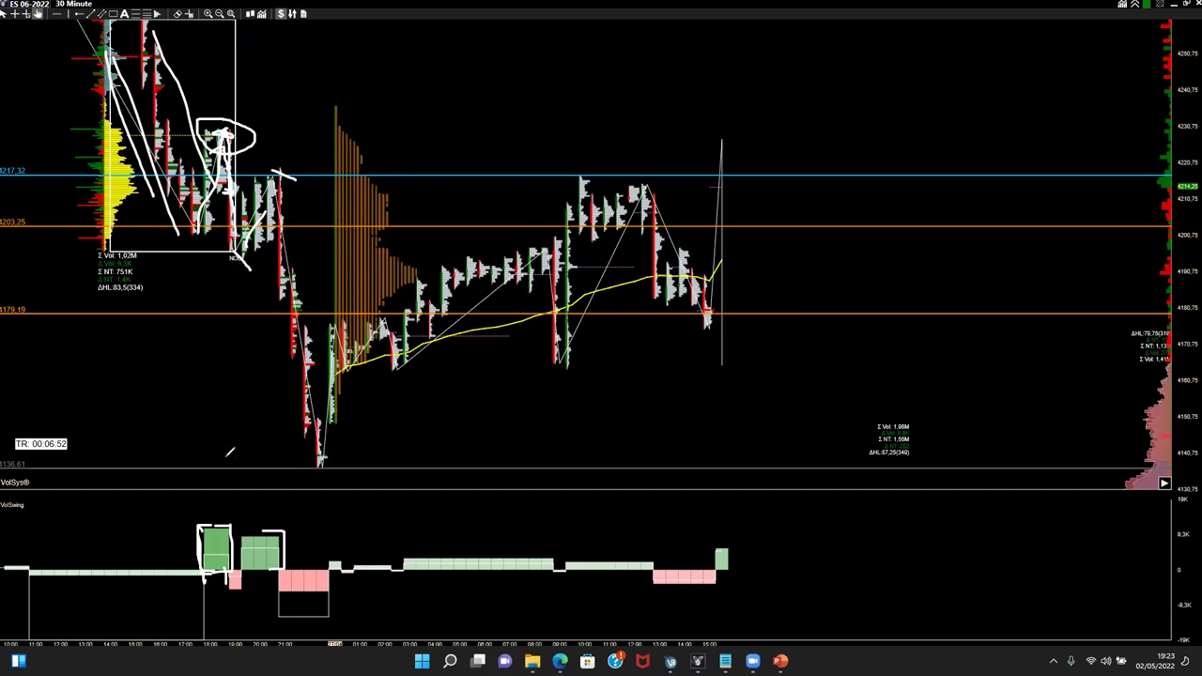
drag(225, 576, 247, 590)
drag(193, 643, 217, 638)
drag(190, 235, 212, 232)
drag(138, 94, 171, 218)
mouse_move(160, 32)
mouse_down()
mouse_move(241, 178)
mouse_move(234, 192)
mouse_up()
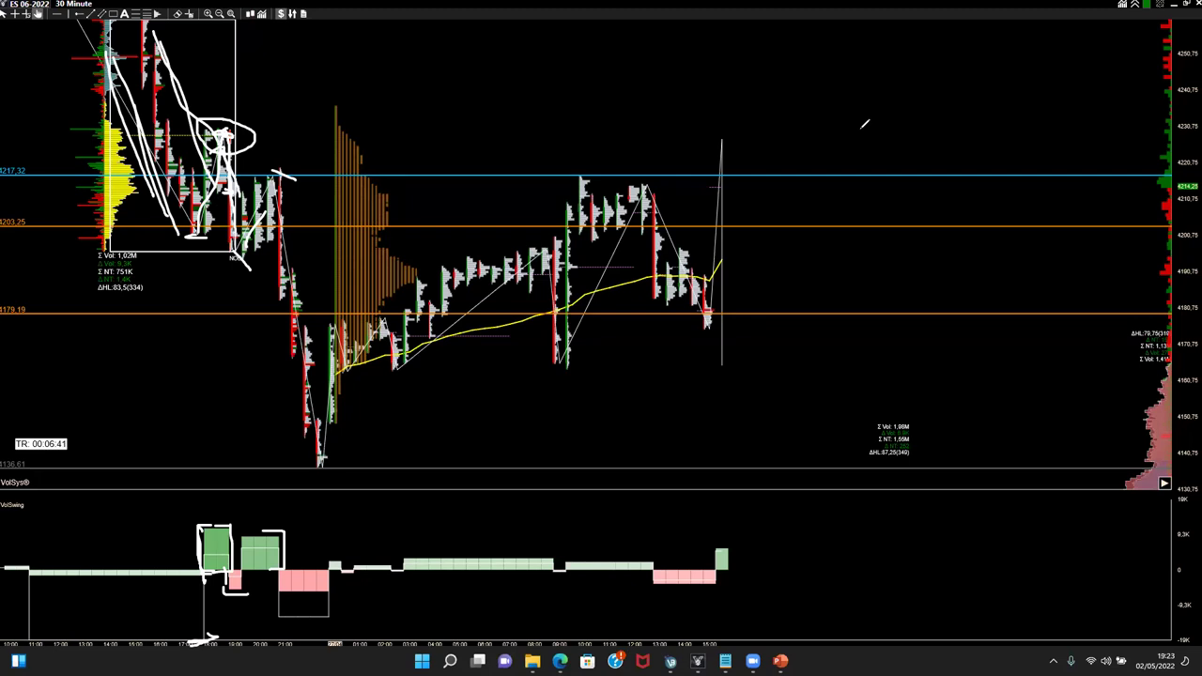
key(Escape)
- Circle the NOE label and loop a thick scribble up around the pink VolSwing bar
mouse_move(225, 235)
mouse_down()
mouse_move(259, 252)
mouse_move(199, 235)
mouse_up()
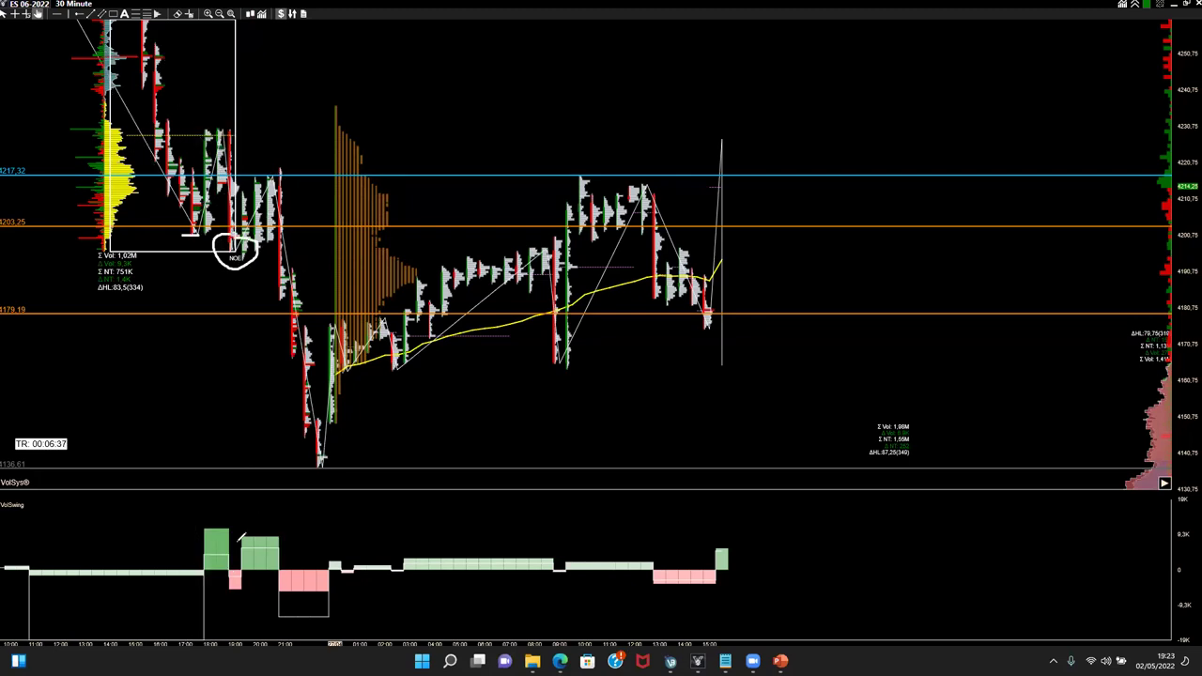
drag(201, 644, 237, 576)
mouse_move(205, 637)
mouse_down()
mouse_move(244, 610)
mouse_move(257, 581)
mouse_move(218, 622)
mouse_up()
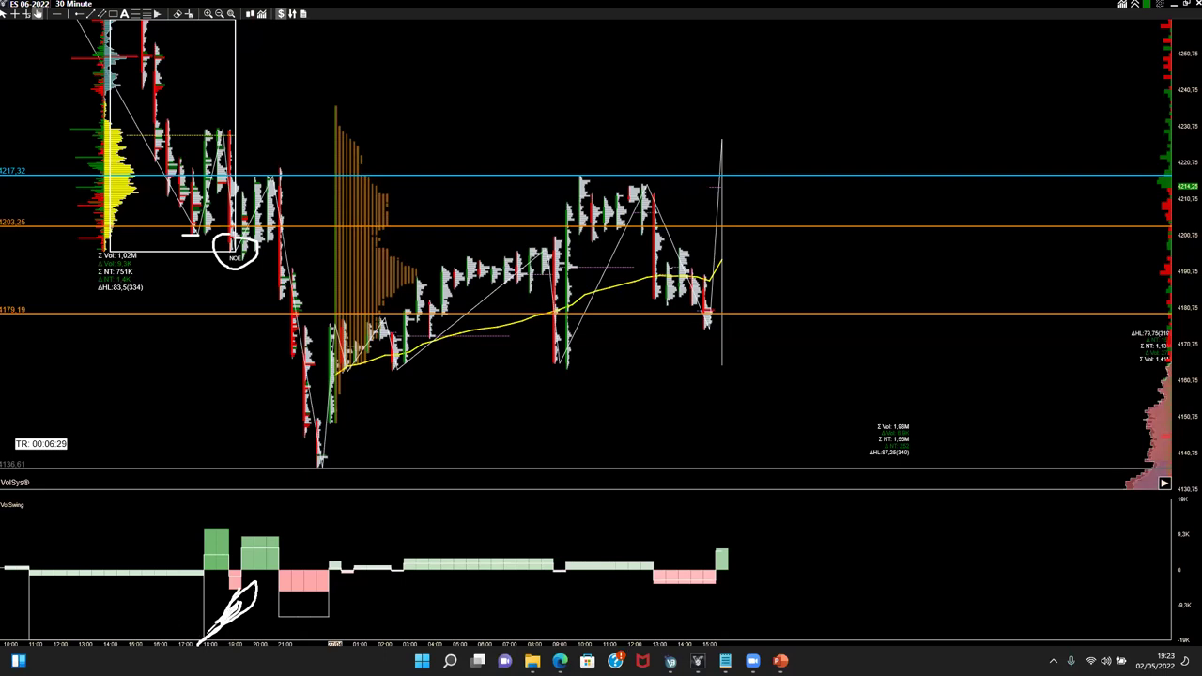
mouse_move(198, 640)
mouse_down()
mouse_move(246, 587)
mouse_move(225, 606)
mouse_up()
mouse_move(228, 228)
mouse_down()
mouse_move(218, 252)
mouse_move(249, 261)
mouse_move(252, 231)
mouse_move(230, 229)
mouse_up()
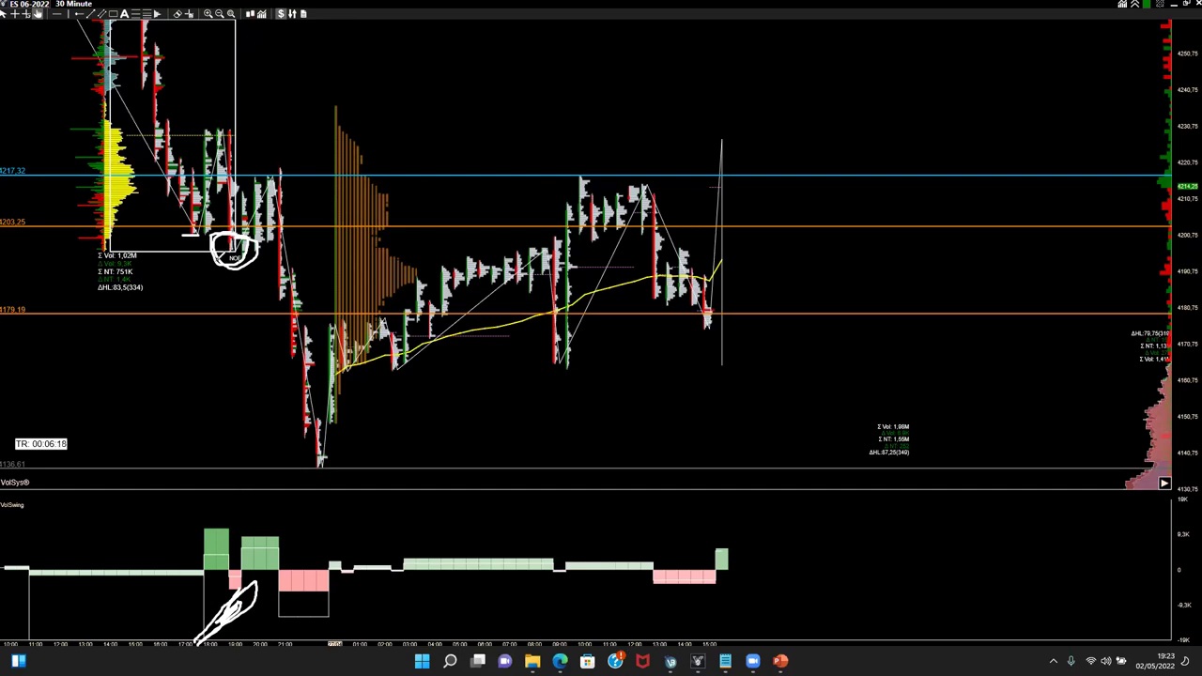
drag(201, 235, 228, 235)
- Loop the red VolSwing bar, trace the falling price leg, and circle the highs near the blue line
mouse_move(231, 563)
mouse_down()
mouse_move(229, 593)
mouse_move(250, 590)
mouse_move(255, 561)
mouse_move(223, 563)
mouse_move(241, 581)
mouse_up()
drag(164, 575, 162, 597)
drag(109, 75, 188, 239)
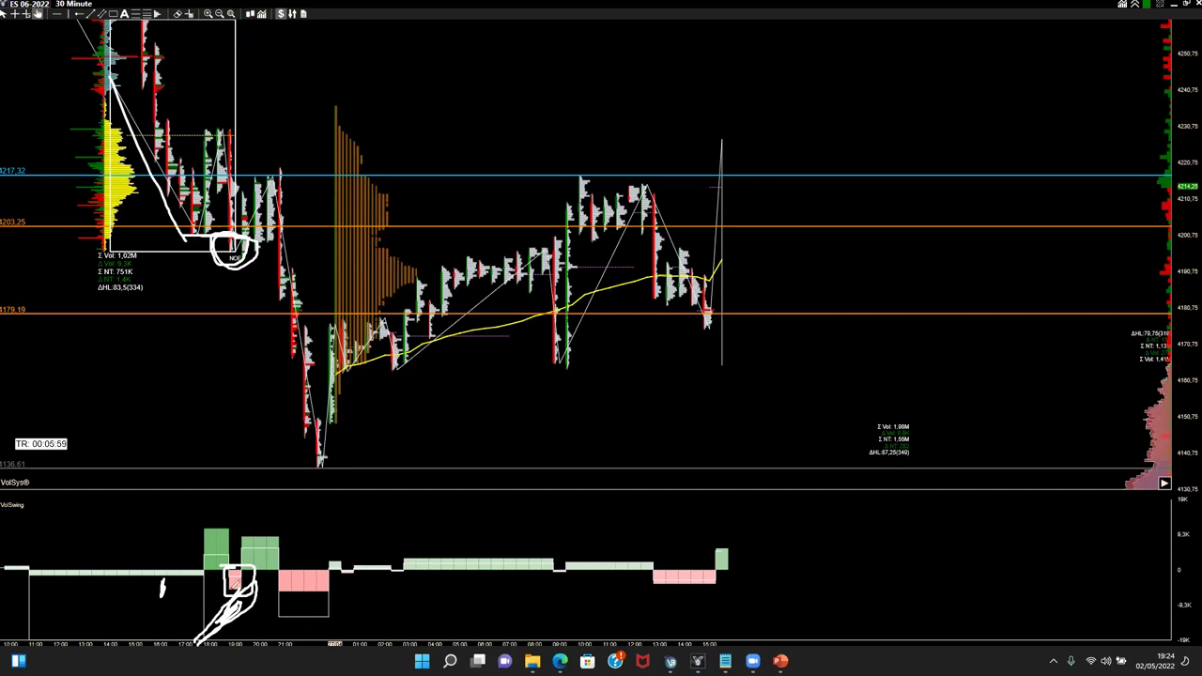
drag(233, 242, 206, 235)
mouse_move(271, 163)
mouse_down()
mouse_move(252, 167)
mouse_move(294, 172)
mouse_move(274, 161)
mouse_up()
mouse_move(231, 126)
mouse_down()
mouse_move(205, 130)
mouse_move(212, 147)
mouse_move(242, 134)
mouse_move(224, 126)
mouse_up()
- Mark both green VolSwing bar tops, link NOE to the circled high, and close its oval
mouse_move(219, 506)
mouse_down()
mouse_move(220, 526)
mouse_move(242, 527)
mouse_up()
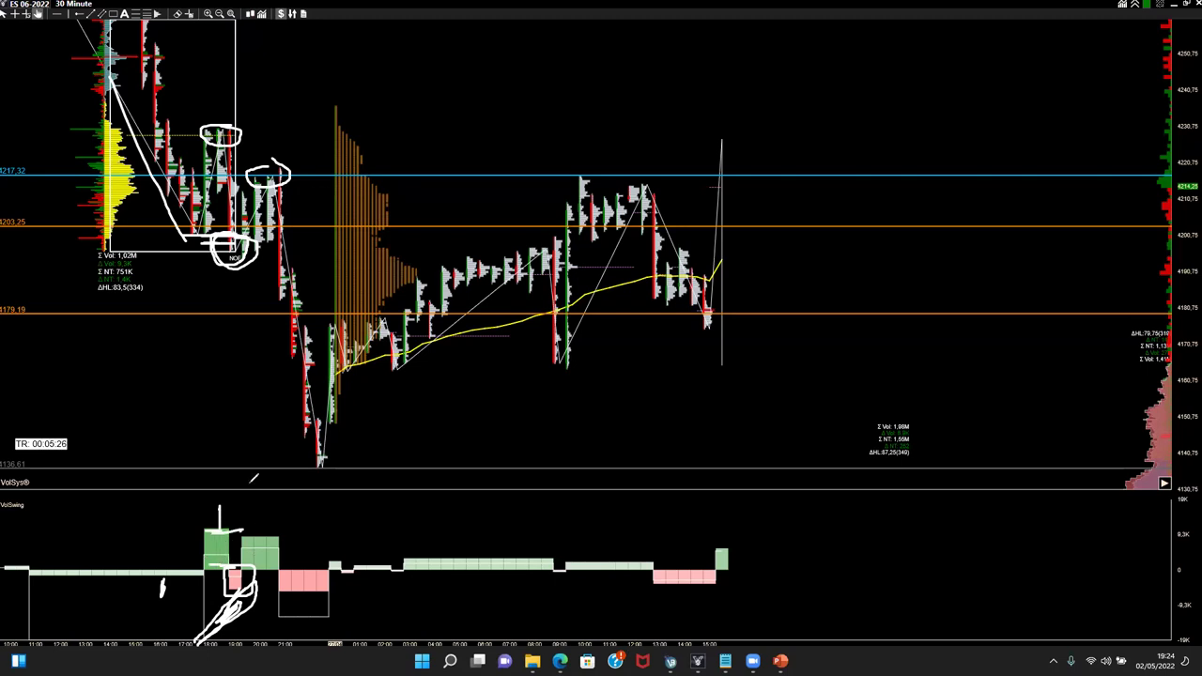
drag(242, 246, 268, 175)
mouse_move(271, 522)
mouse_down()
mouse_move(261, 540)
mouse_move(275, 524)
mouse_up()
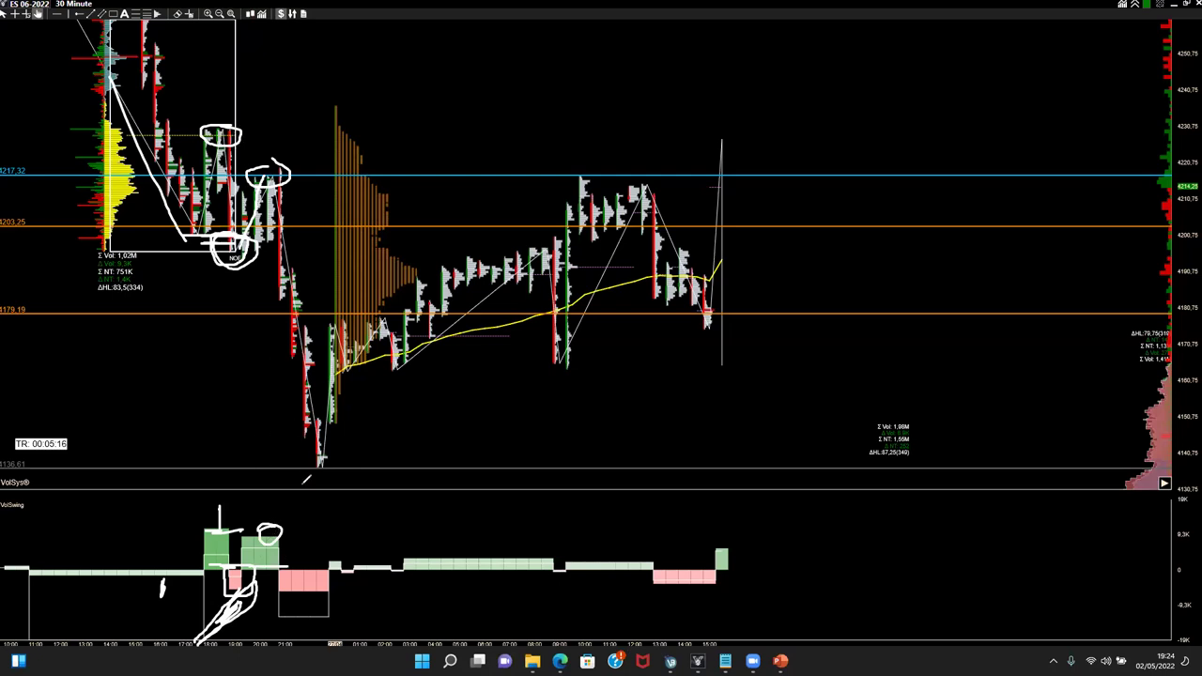
mouse_move(228, 514)
mouse_down()
mouse_move(289, 513)
mouse_move(294, 571)
mouse_move(179, 575)
mouse_up()
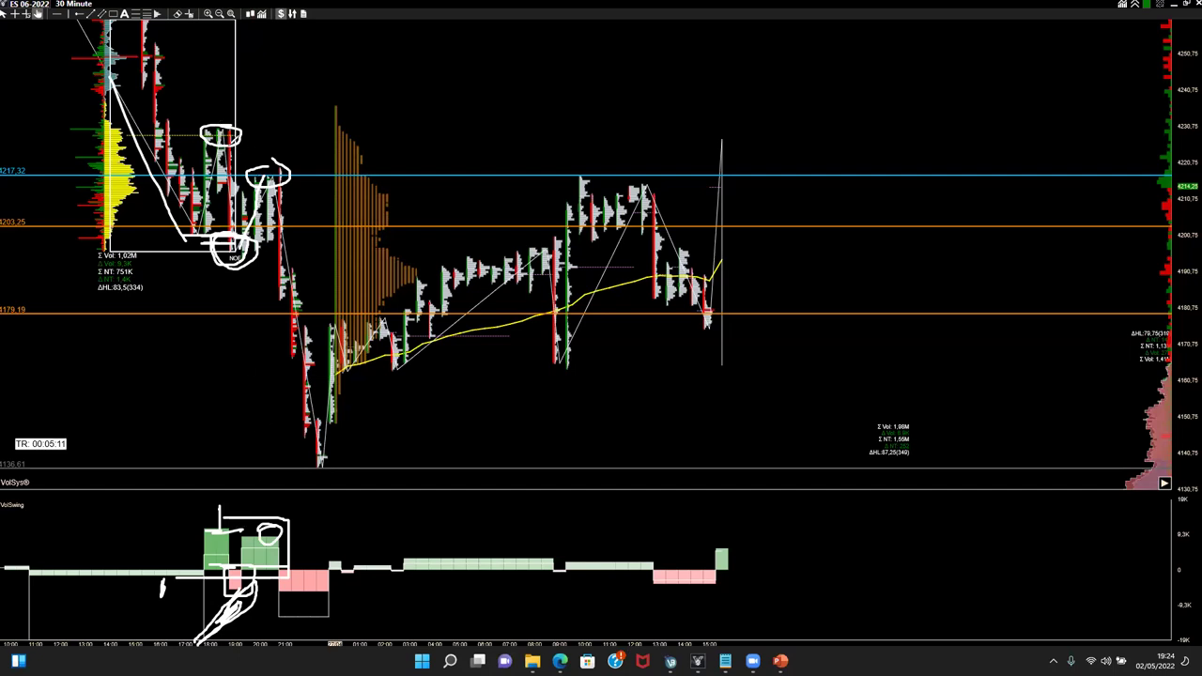
mouse_move(270, 158)
mouse_down()
mouse_move(248, 167)
mouse_move(274, 181)
mouse_move(287, 169)
mouse_up()
drag(274, 158, 284, 175)
mouse_move(220, 234)
mouse_down()
mouse_move(248, 228)
mouse_move(221, 232)
mouse_up()
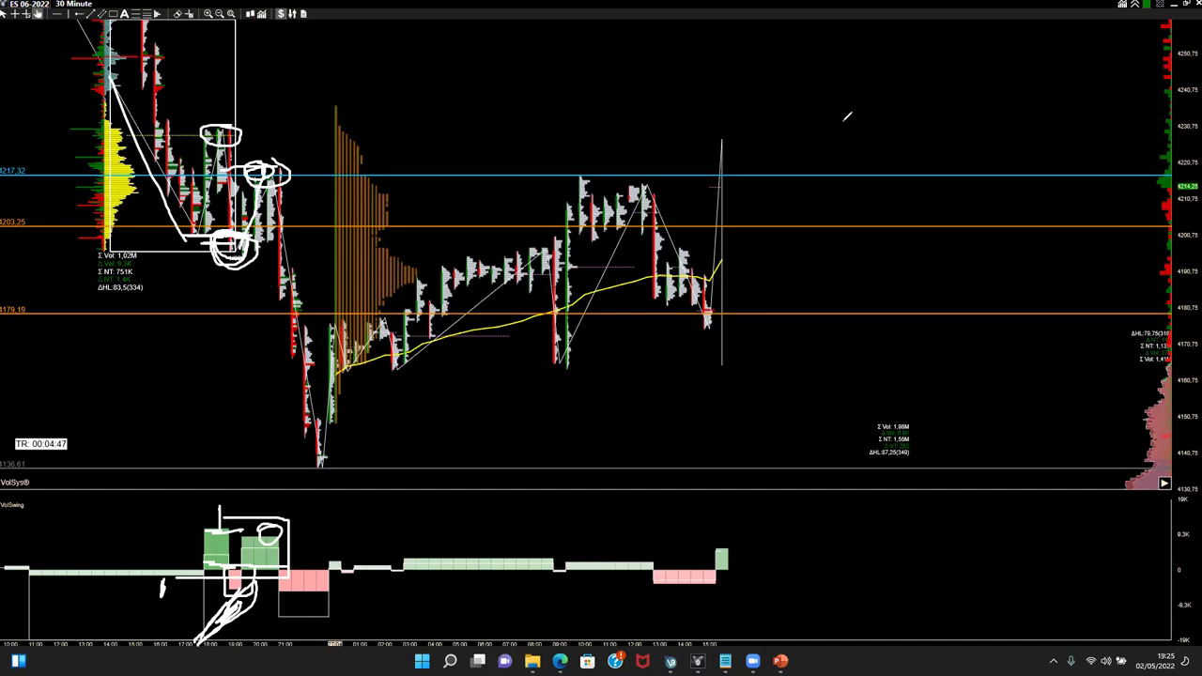
- Clear the old marks, loop the NOE area, and draw a curve in the VolSwing panel
key(Escape)
mouse_move(192, 231)
mouse_down()
mouse_move(249, 242)
mouse_move(189, 235)
mouse_move(277, 233)
mouse_up()
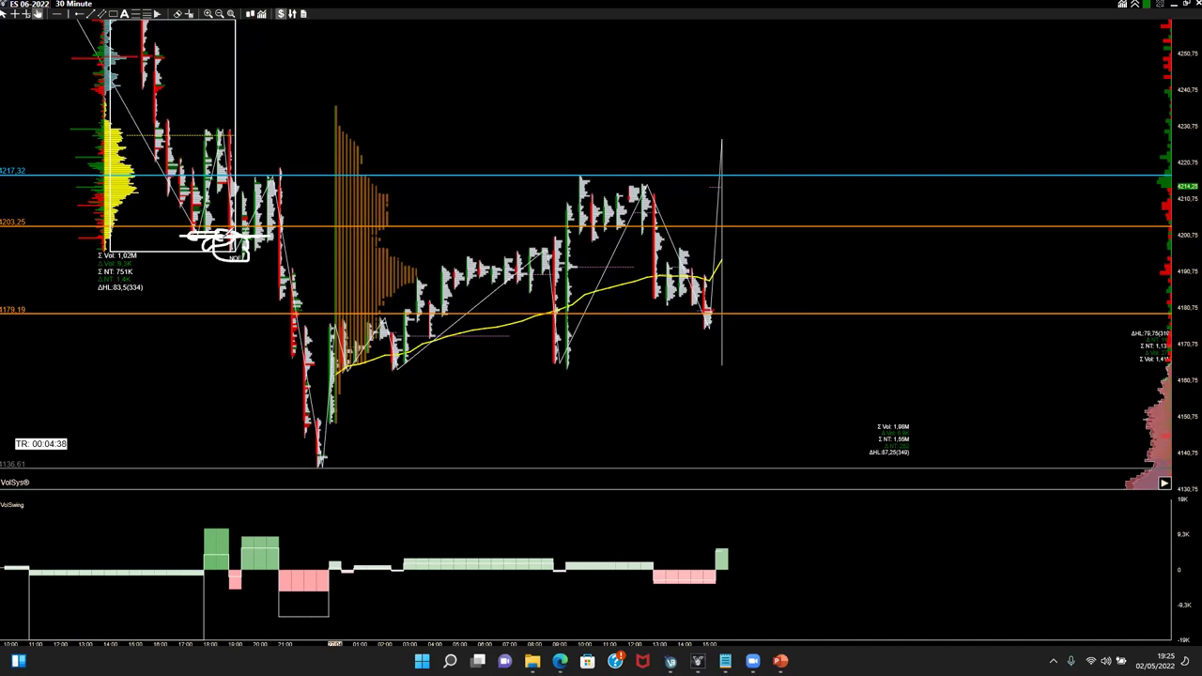
drag(274, 590, 213, 639)
- Circle the swing highs, arc a line across the green VolSwing bar tops, then clear the marks
mouse_move(278, 165)
mouse_down()
mouse_move(257, 161)
mouse_move(280, 163)
mouse_up()
drag(199, 128, 278, 139)
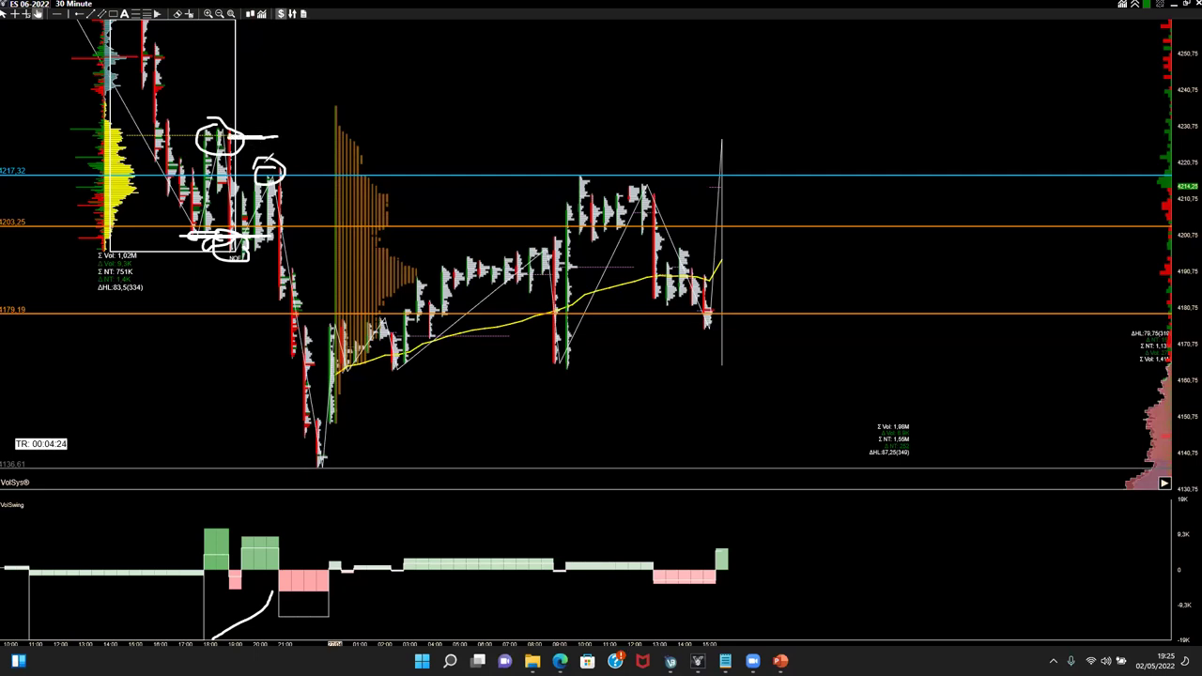
mouse_move(221, 118)
mouse_down()
mouse_move(232, 109)
mouse_move(252, 122)
mouse_up()
mouse_move(273, 525)
mouse_down()
mouse_move(229, 529)
mouse_move(271, 516)
mouse_move(212, 513)
mouse_move(239, 537)
mouse_move(259, 528)
mouse_up()
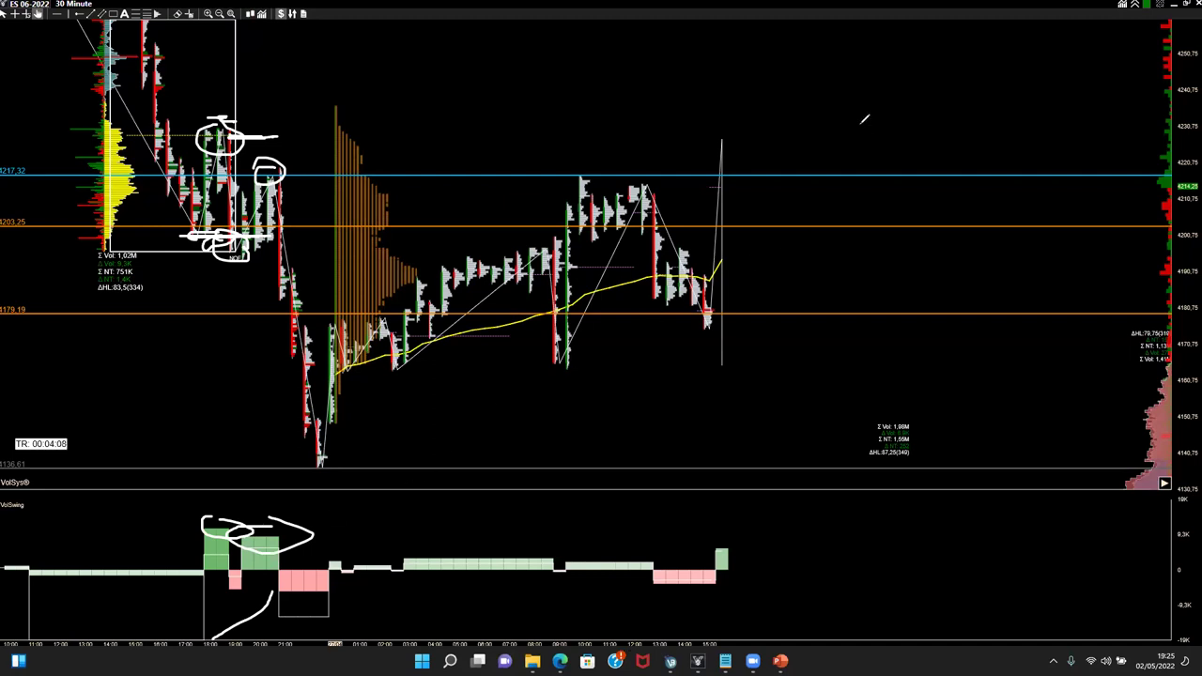
key(Escape)
- Drag the chart left to show the latest session's bars and large green VolSwing bar
drag(735, 343, 488, 395)
drag(674, 372, 532, 385)
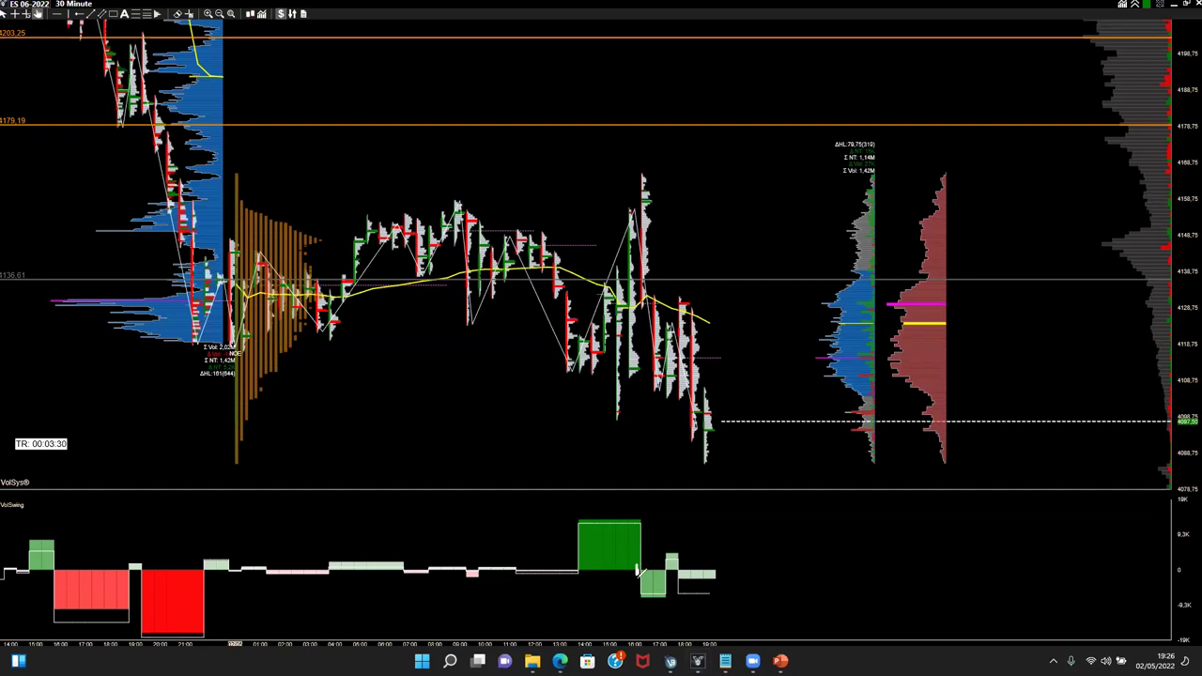
- Draw white lines linking the latest price high down to the dark green VolSwing bar
mouse_move(631, 199)
mouse_down()
mouse_move(663, 385)
mouse_move(673, 380)
mouse_move(644, 387)
mouse_move(651, 221)
mouse_move(631, 202)
mouse_move(672, 393)
mouse_up()
drag(671, 561, 669, 383)
drag(641, 568, 648, 385)
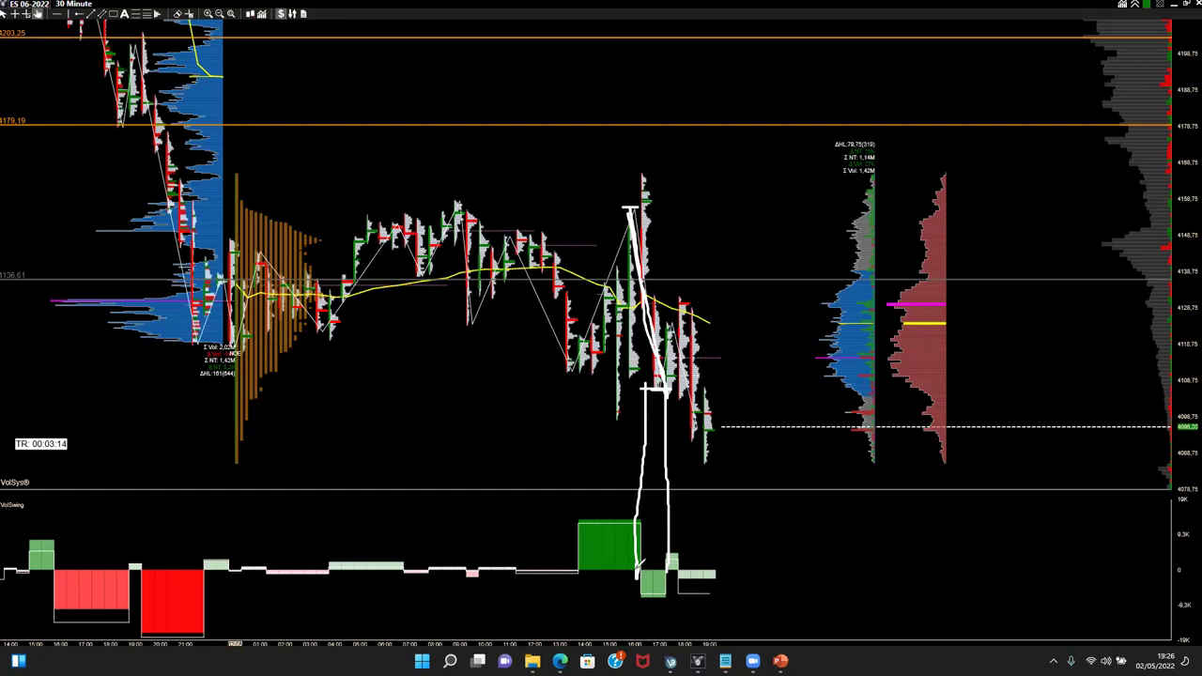
- Outline the dark green bar's base, circle the small green VolSwing bar, and mark the high's level
drag(638, 564, 636, 594)
drag(639, 597, 733, 597)
drag(657, 567, 1182, 563)
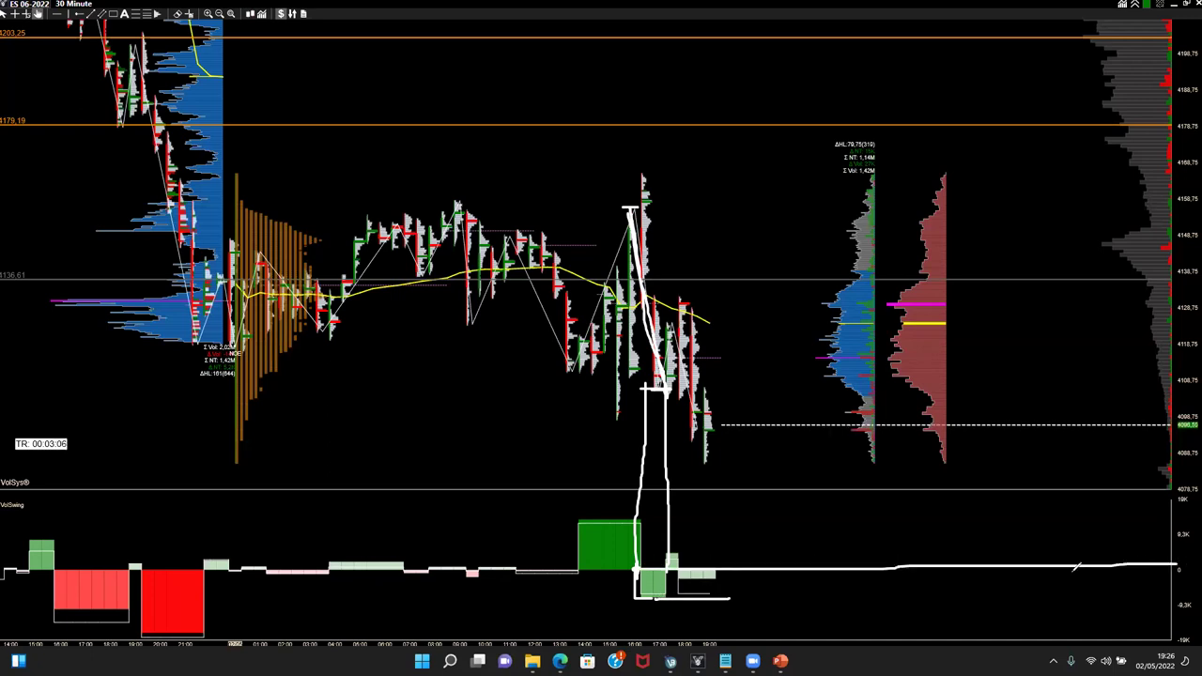
mouse_move(639, 567)
mouse_down()
mouse_move(630, 595)
mouse_move(678, 587)
mouse_move(648, 568)
mouse_move(635, 612)
mouse_up()
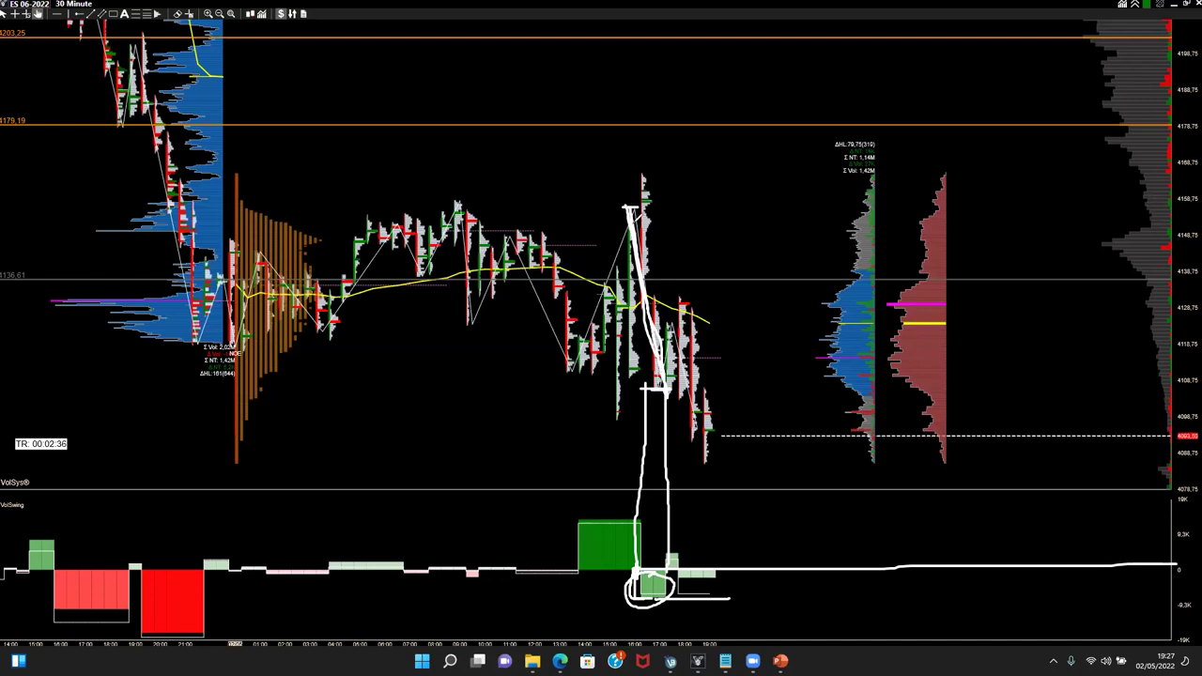
drag(656, 206, 685, 207)
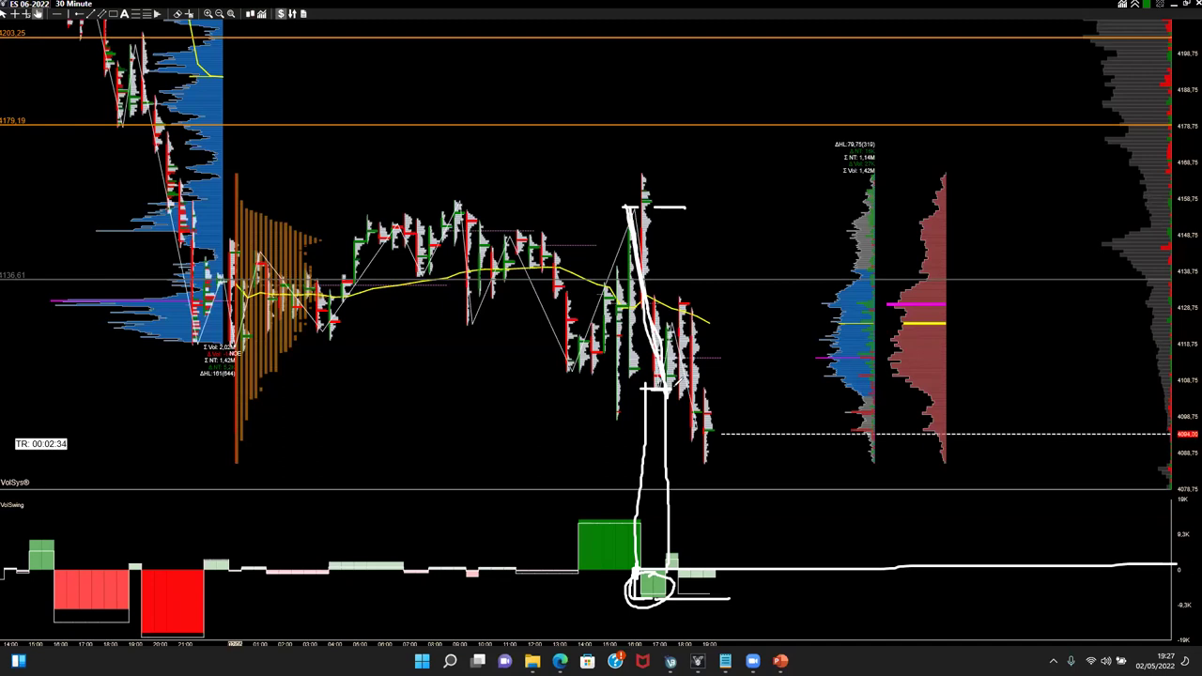
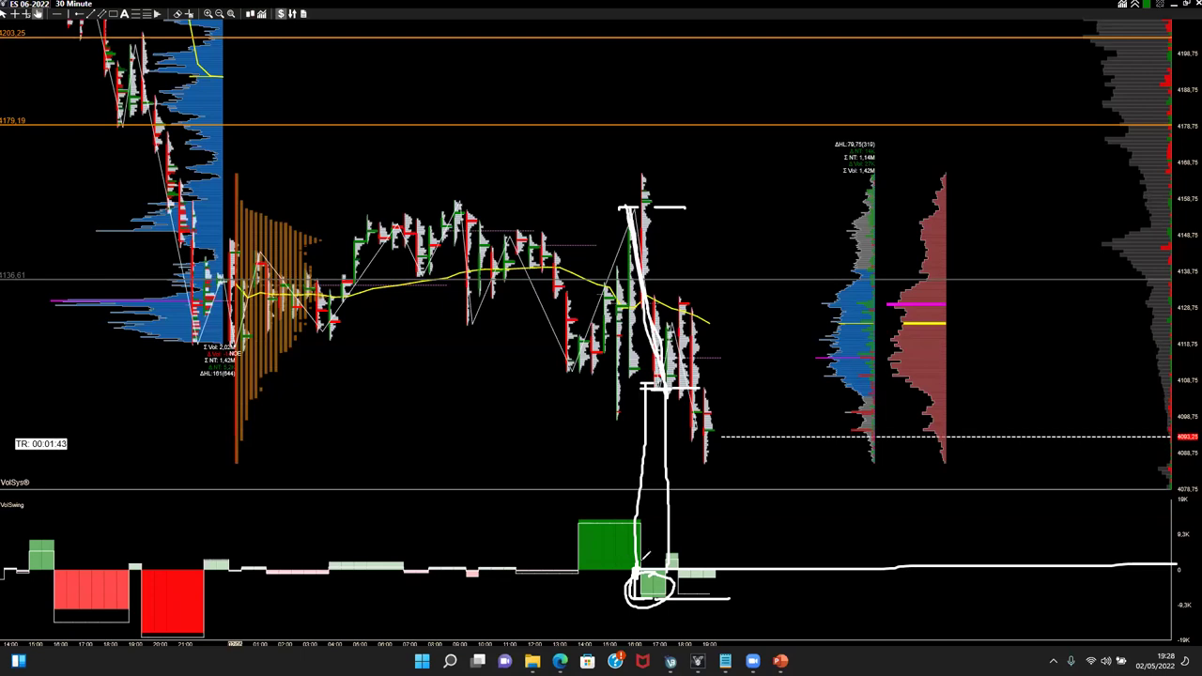
- Clear old marks and trace the spike down to the signal bar, circling the green VolSwing bar and the low
key(Escape)
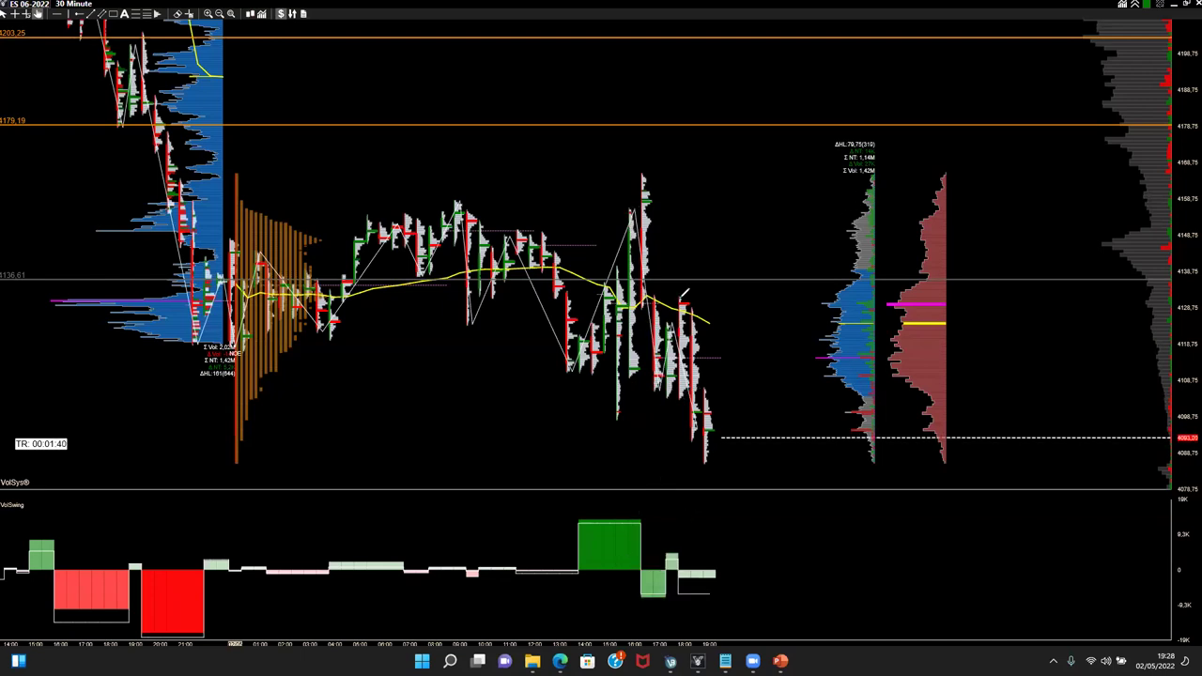
mouse_move(642, 202)
mouse_down()
mouse_move(669, 389)
mouse_move(656, 392)
mouse_up()
mouse_move(652, 574)
mouse_down()
mouse_move(630, 590)
mouse_move(667, 600)
mouse_move(669, 570)
mouse_move(638, 570)
mouse_up()
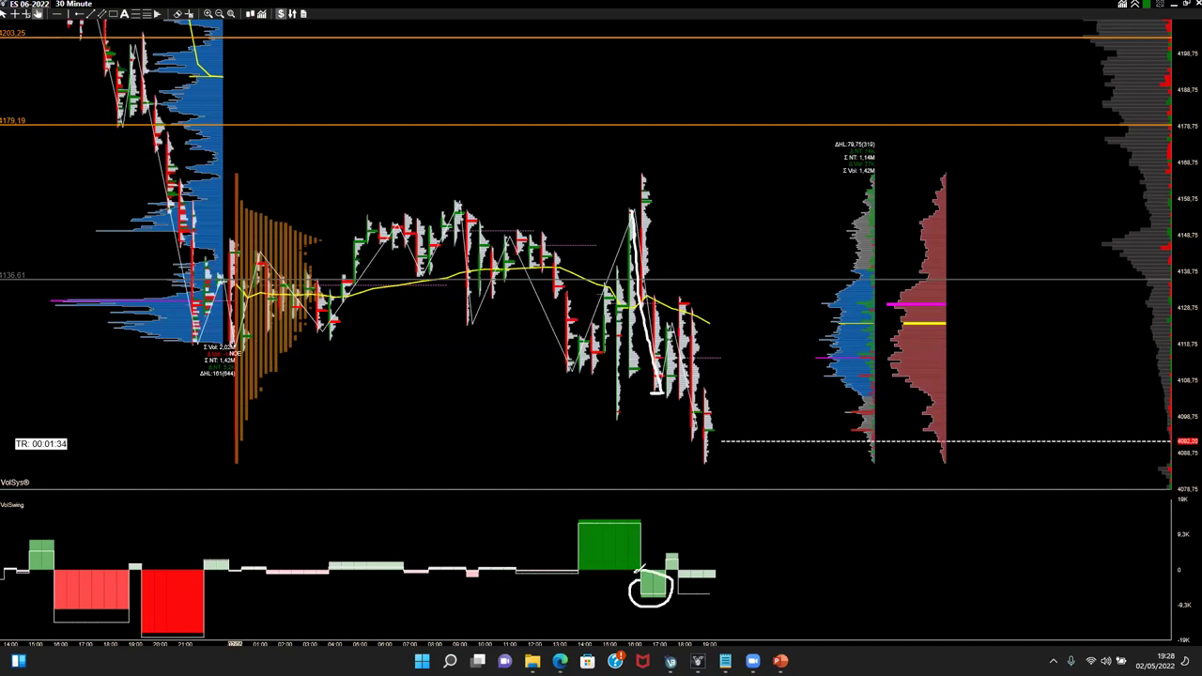
drag(668, 378, 661, 375)
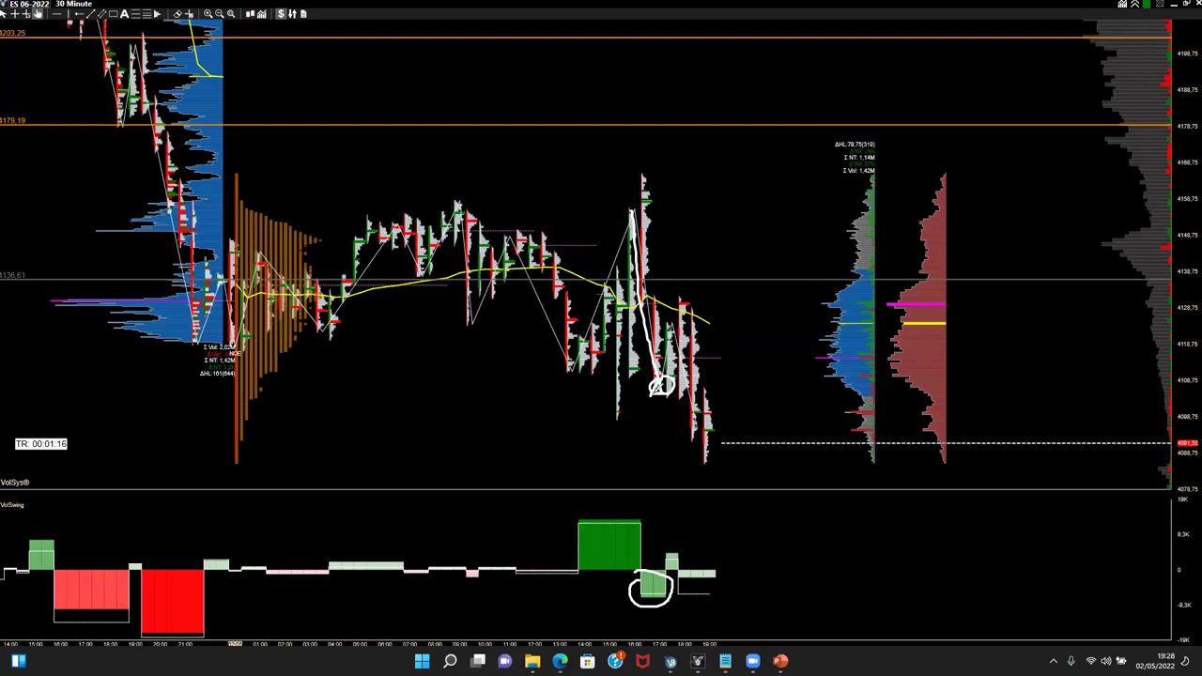
drag(642, 215, 658, 378)
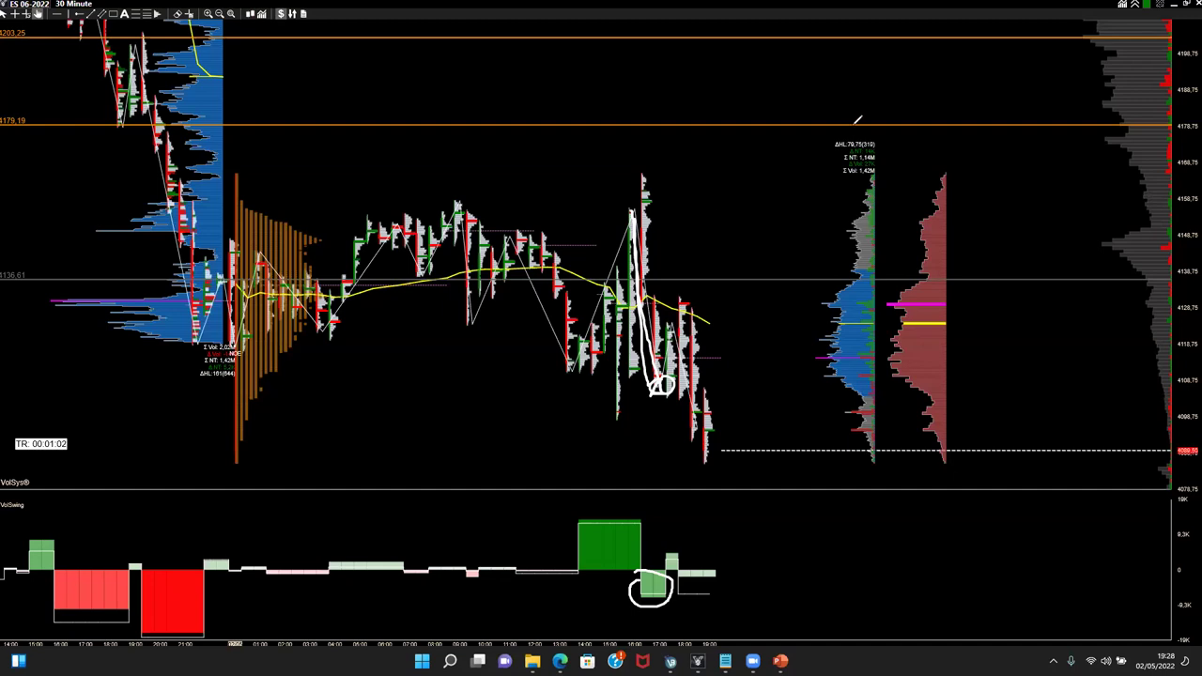
- Erase those strokes, retrace the spike and drop, and draw a box around the most recent bars
key(e)
mouse_move(629, 193)
mouse_down()
mouse_move(649, 370)
mouse_move(682, 321)
mouse_move(705, 471)
mouse_up()
drag(696, 311, 716, 319)
drag(716, 320, 651, 319)
drag(677, 377, 695, 385)
mouse_move(695, 385)
mouse_down()
mouse_move(646, 387)
mouse_move(648, 319)
mouse_up()
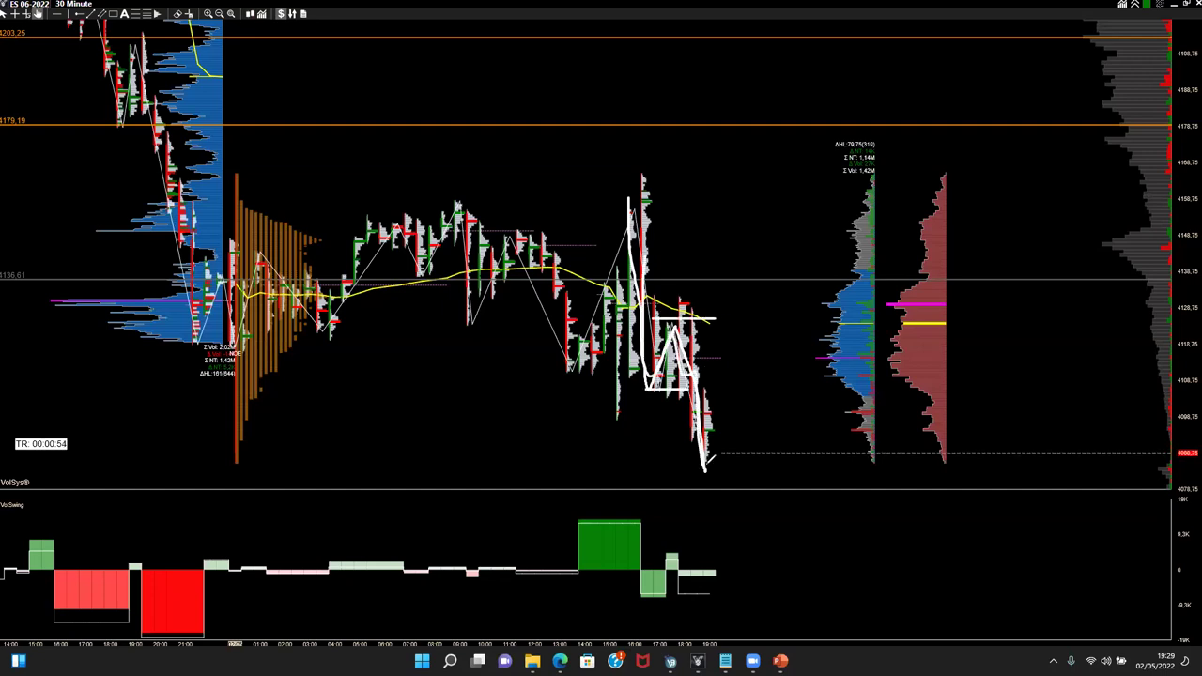
- Loop the boxed bars, then erase every freehand mark from the 30 Minute chart
mouse_move(682, 329)
mouse_down()
mouse_move(652, 334)
mouse_move(656, 395)
mouse_move(675, 370)
mouse_move(667, 317)
mouse_move(673, 390)
mouse_move(697, 338)
mouse_move(654, 395)
mouse_move(680, 387)
mouse_up()
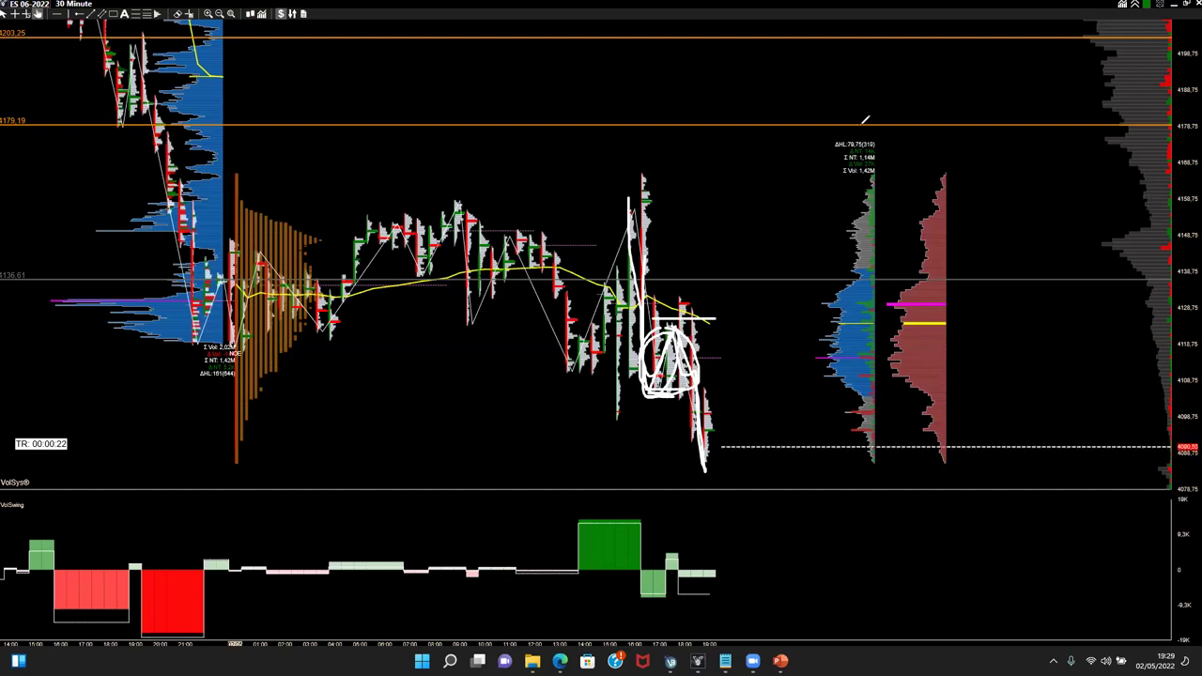
key(Escape)
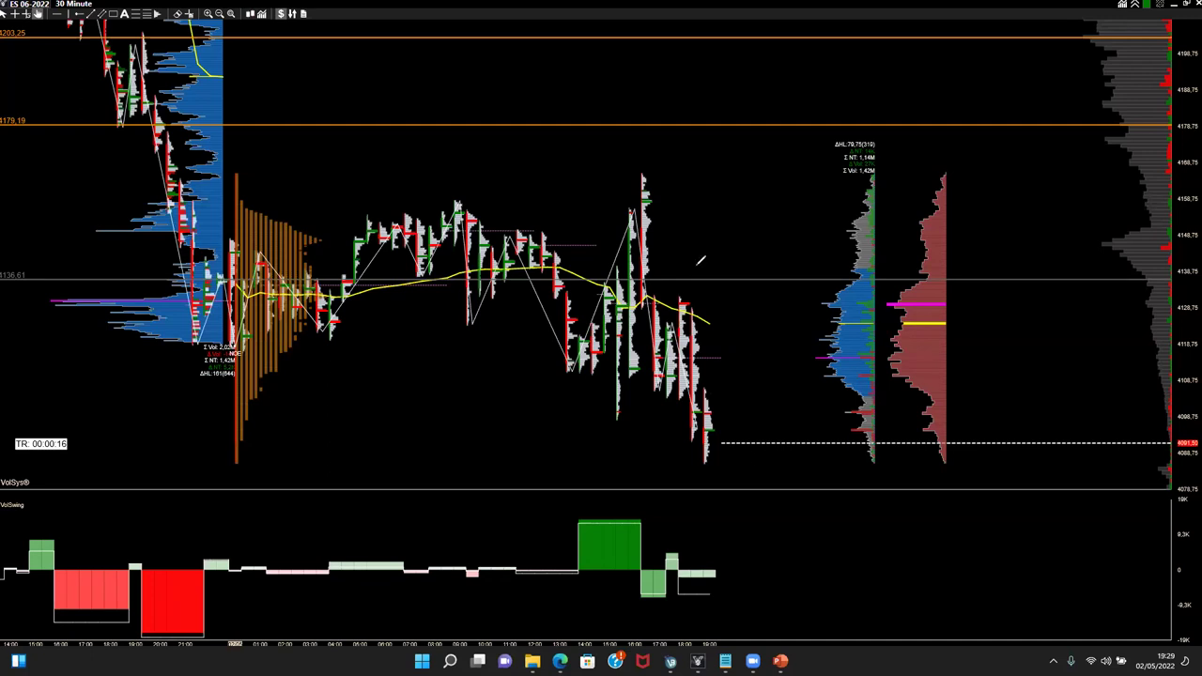
right_click(523, 349)
- Switch to the ES 06-2022 11 Range chart window from the taskbar preview, leaving its chart menu unused
click(582, 488)
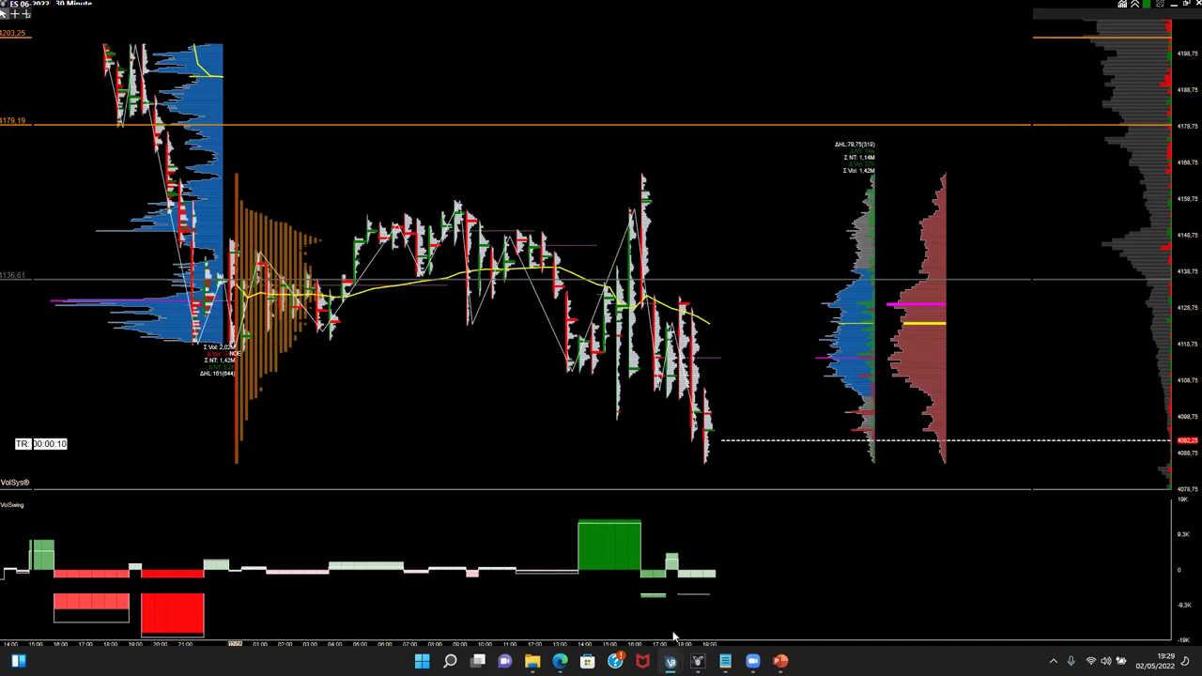
mouse_move(671, 660)
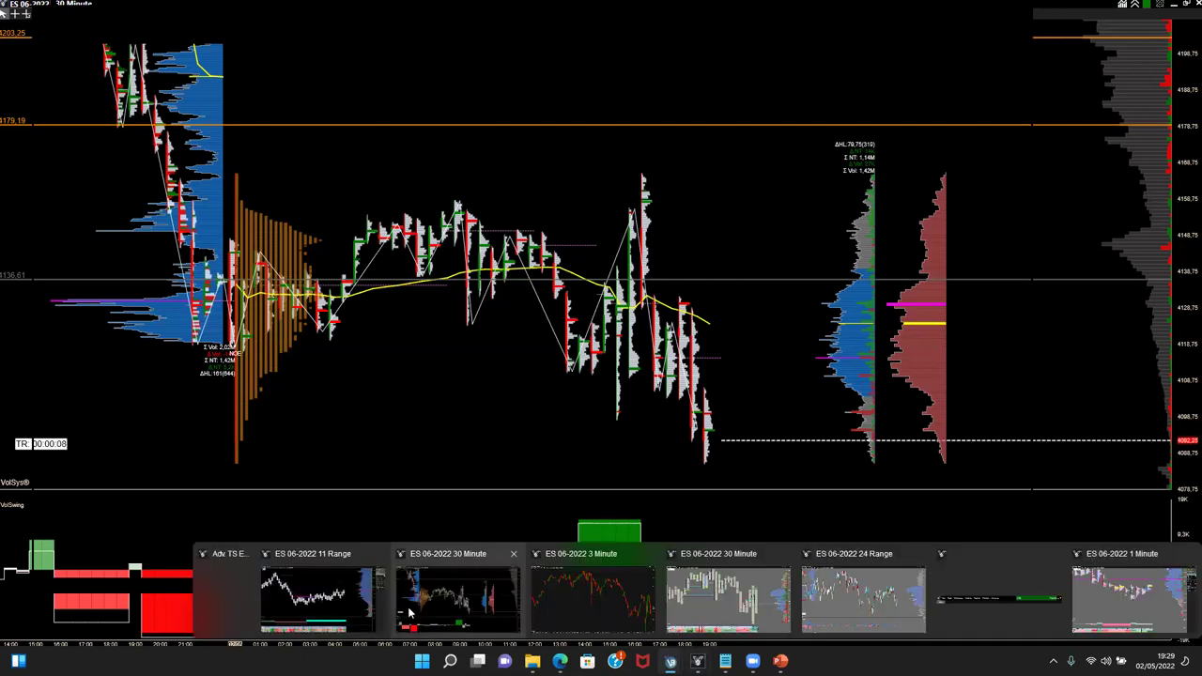
click(344, 607)
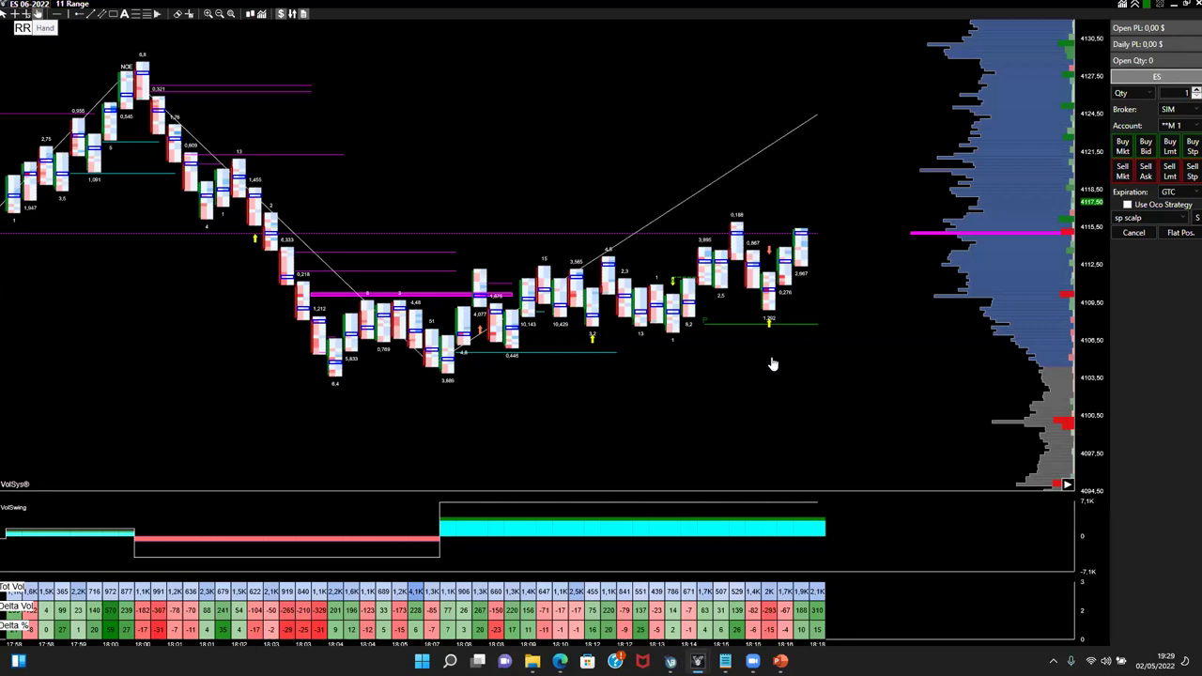
right_click(383, 413)
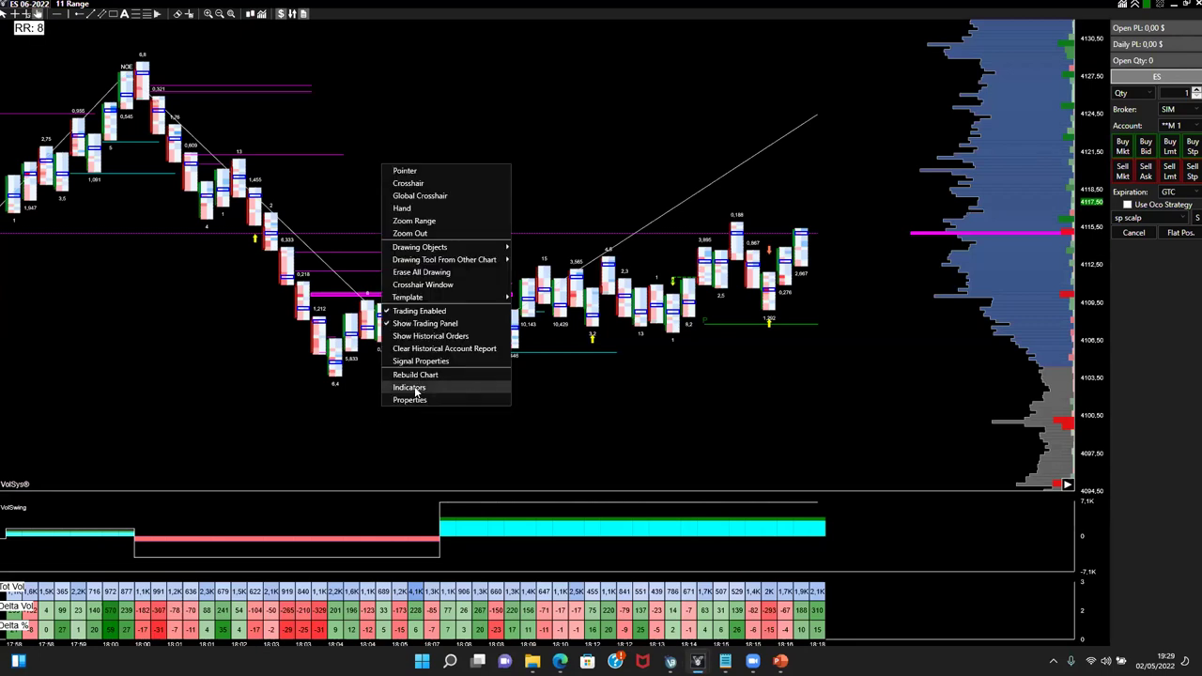
click(686, 353)
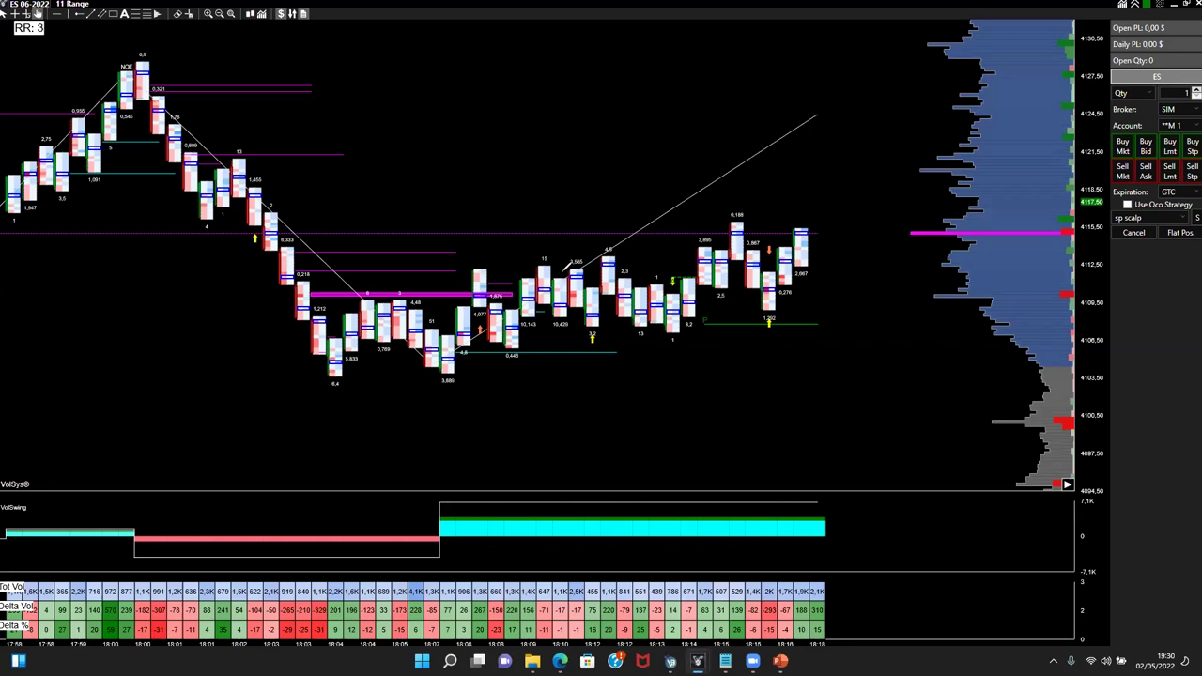
right_click(418, 208)
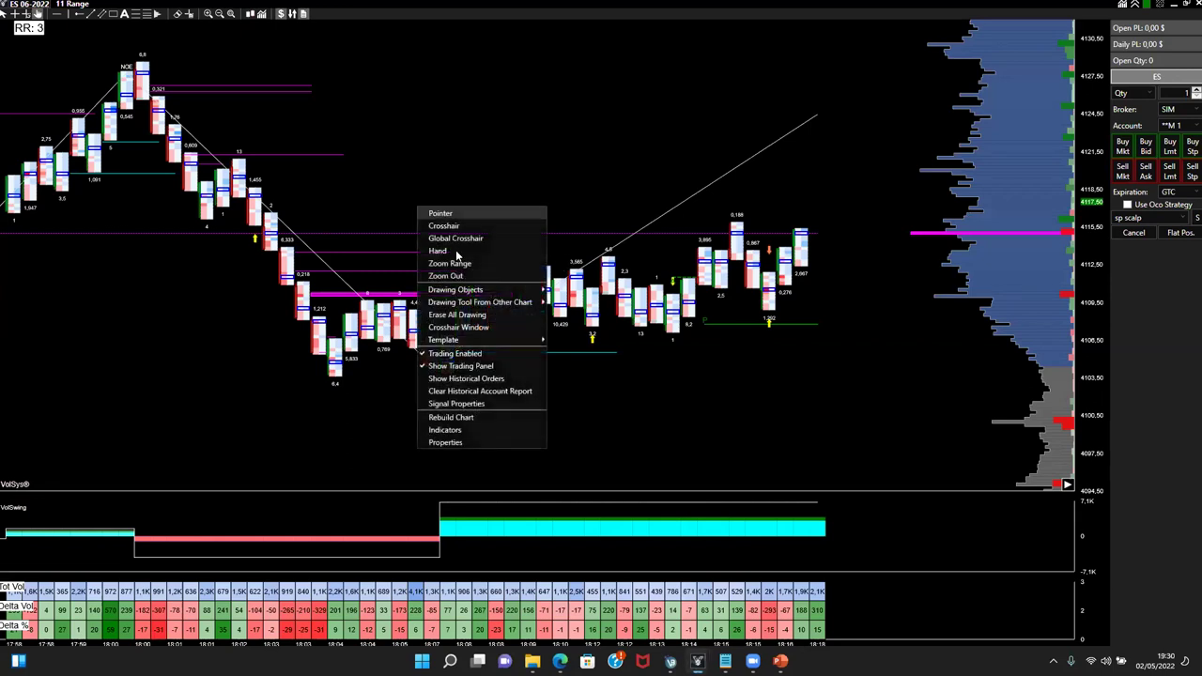
click(486, 428)
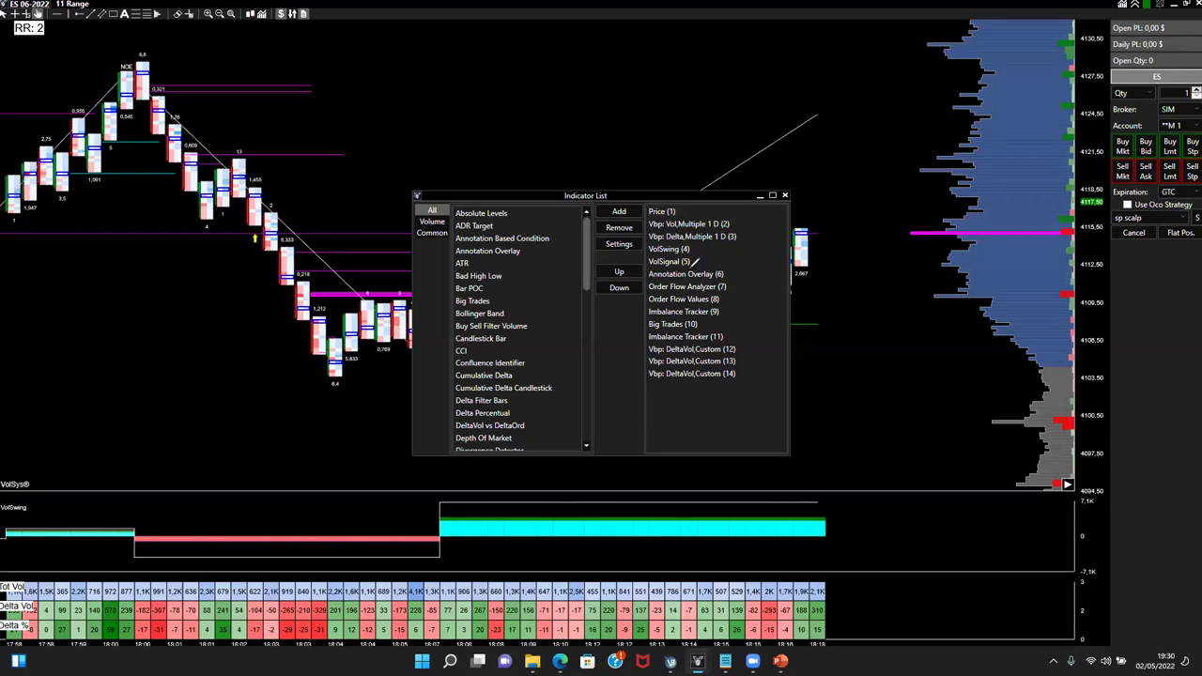
drag(695, 250, 711, 249)
drag(133, 515, 173, 576)
drag(460, 494, 463, 550)
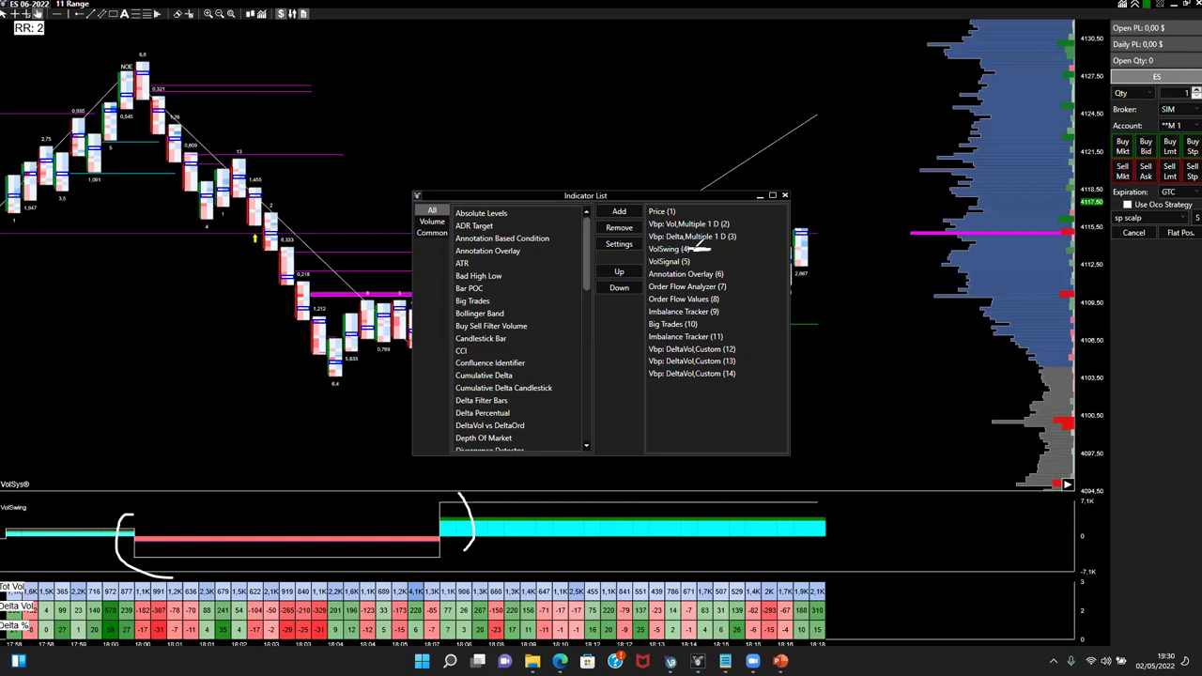
drag(692, 264, 703, 263)
key(e)
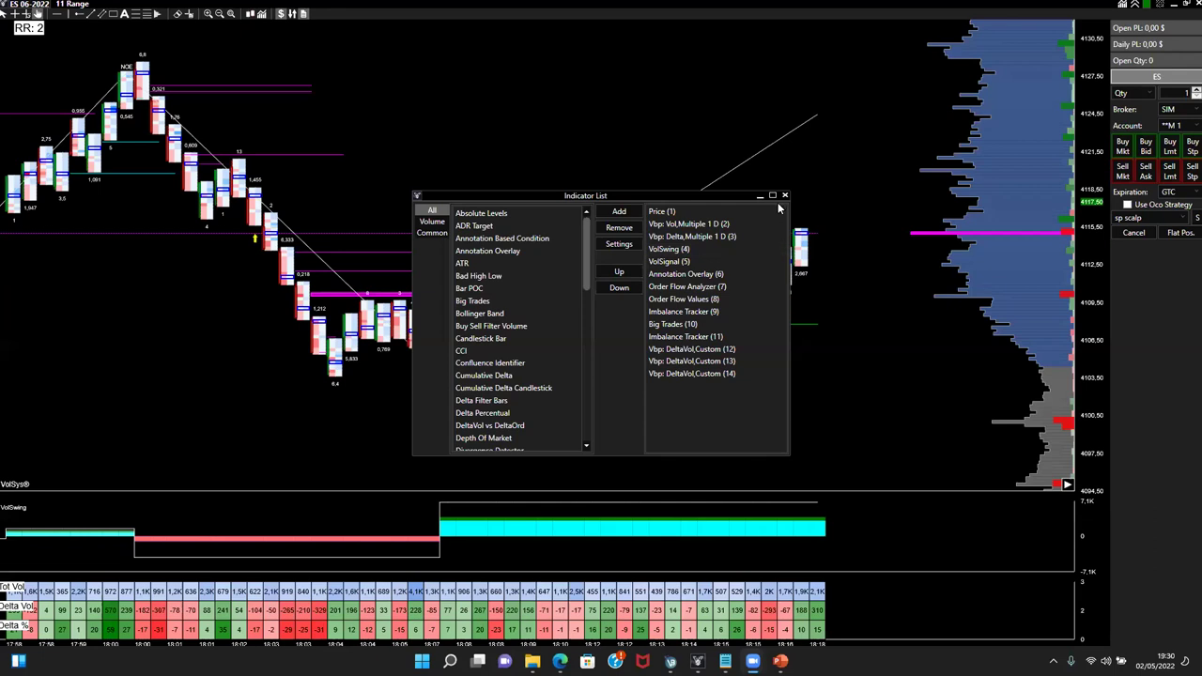
click(785, 196)
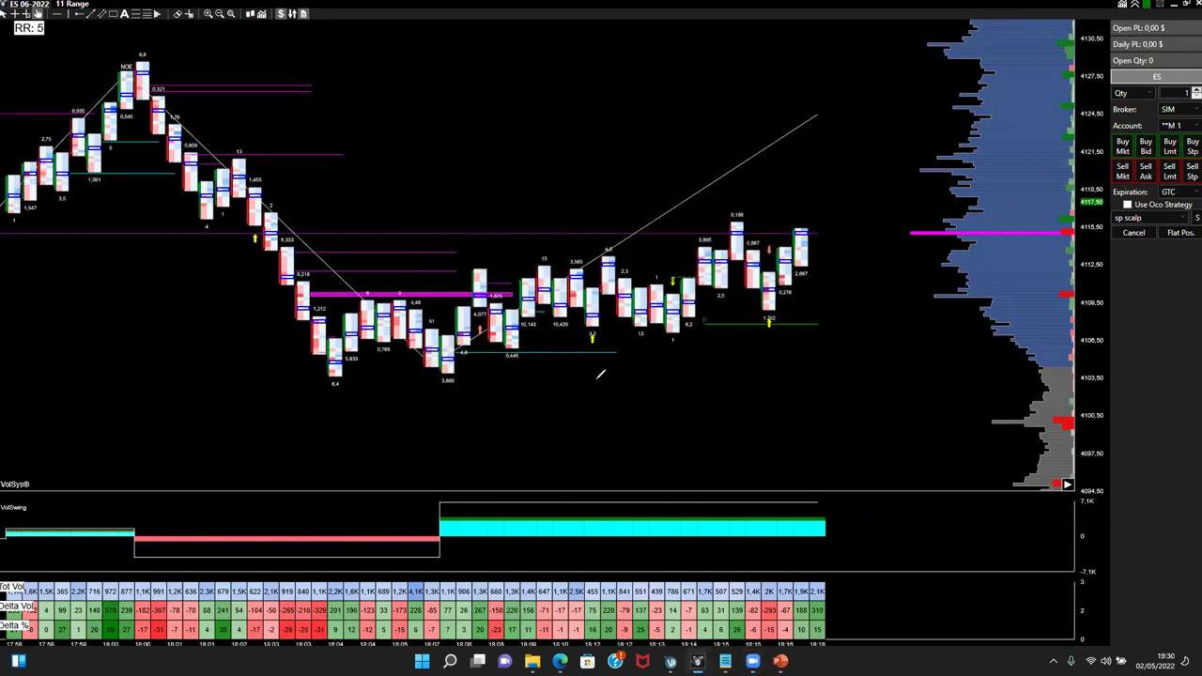
- Stretch the price scale taller, then sketch and erase circles around two recent signal bars
drag(1089, 345, 1088, 249)
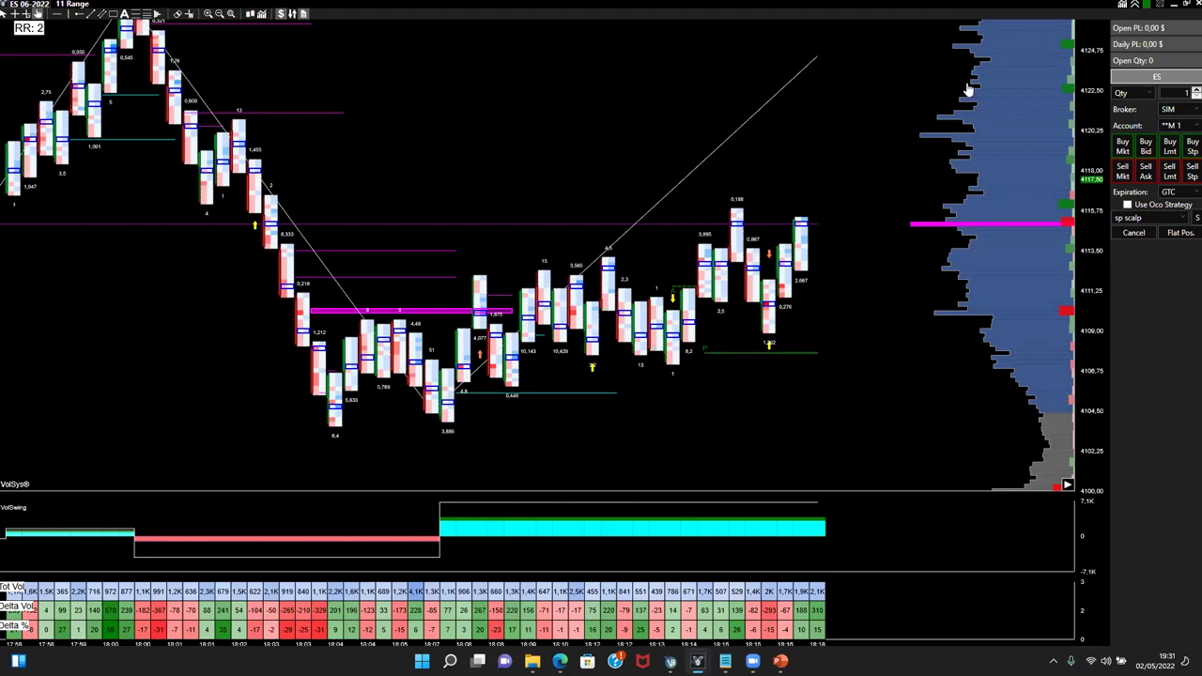
mouse_move(781, 326)
mouse_down()
mouse_move(765, 359)
mouse_move(785, 326)
mouse_up()
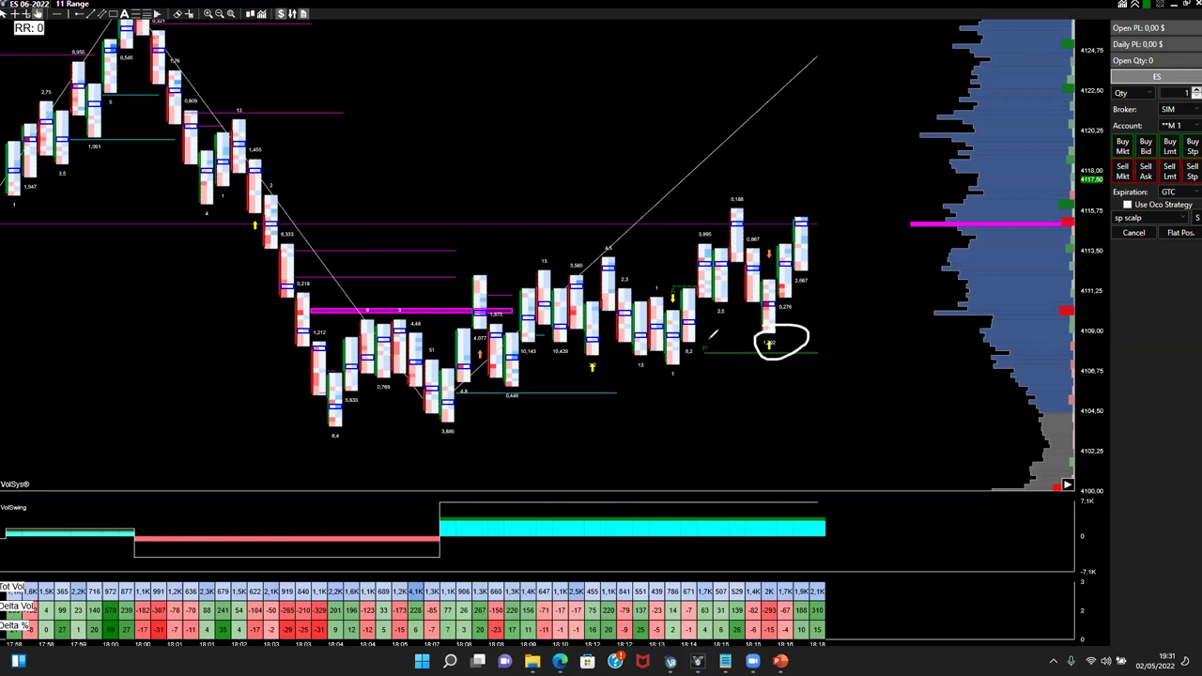
drag(706, 338, 722, 338)
key(e)
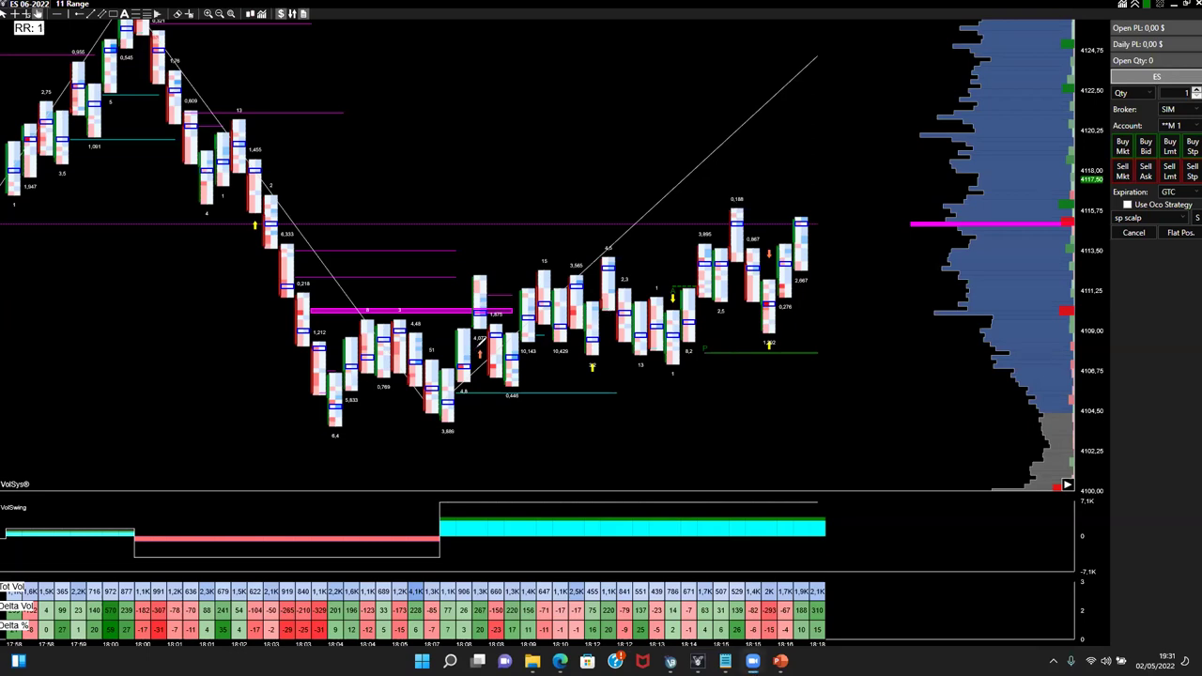
- Circle the 18:08 and 18:12 buy-signal bars, link them with a bracket, then delete the marks
mouse_move(477, 354)
mouse_down()
mouse_move(490, 360)
mouse_move(480, 345)
mouse_up()
mouse_move(595, 354)
mouse_down()
mouse_move(585, 374)
mouse_move(602, 358)
mouse_move(584, 357)
mouse_up()
mouse_move(479, 364)
mouse_down()
mouse_move(558, 416)
mouse_move(604, 393)
mouse_up()
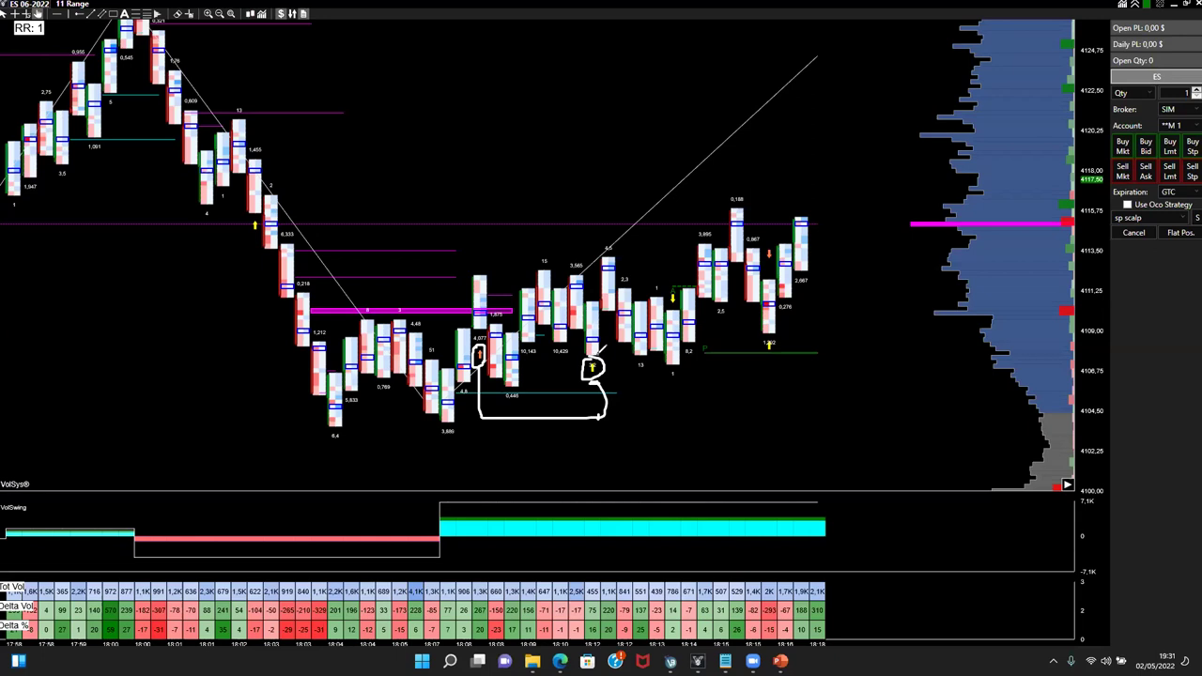
drag(584, 350, 591, 379)
mouse_move(615, 354)
mouse_down()
mouse_move(608, 374)
mouse_move(598, 356)
mouse_up()
key(Delete)
- Zoom in on the 11 Range chart and pan to show bars through 18:21
scroll(718, 344, up, 2)
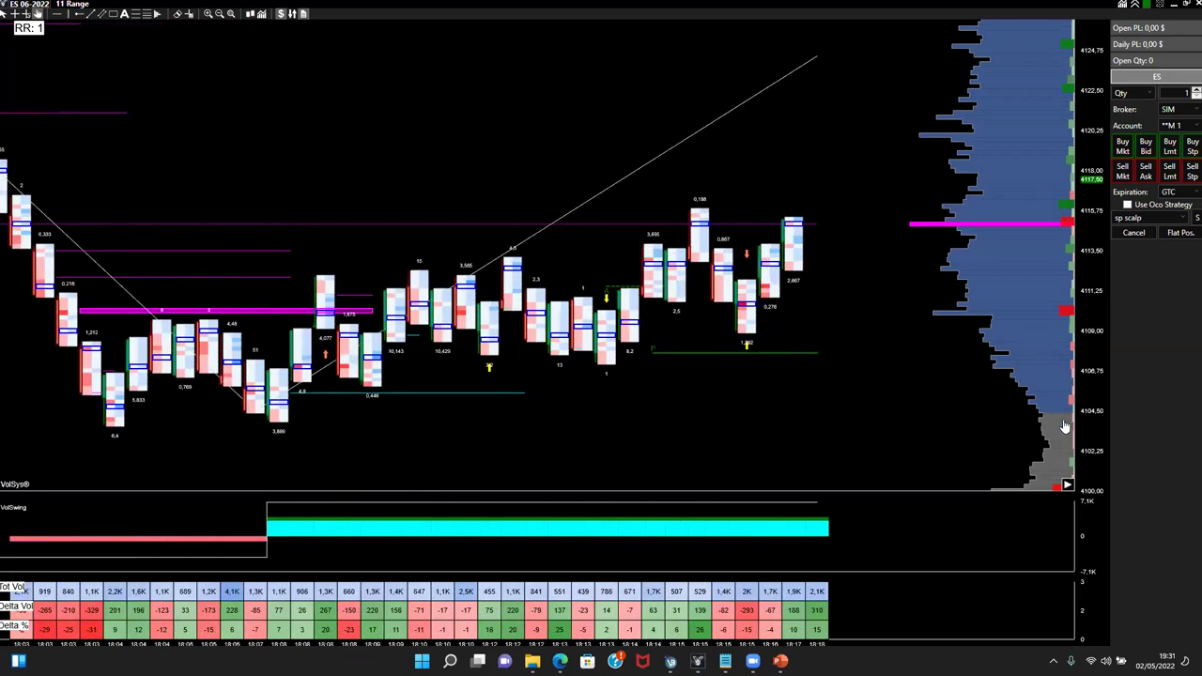
scroll(1085, 413, up, 3)
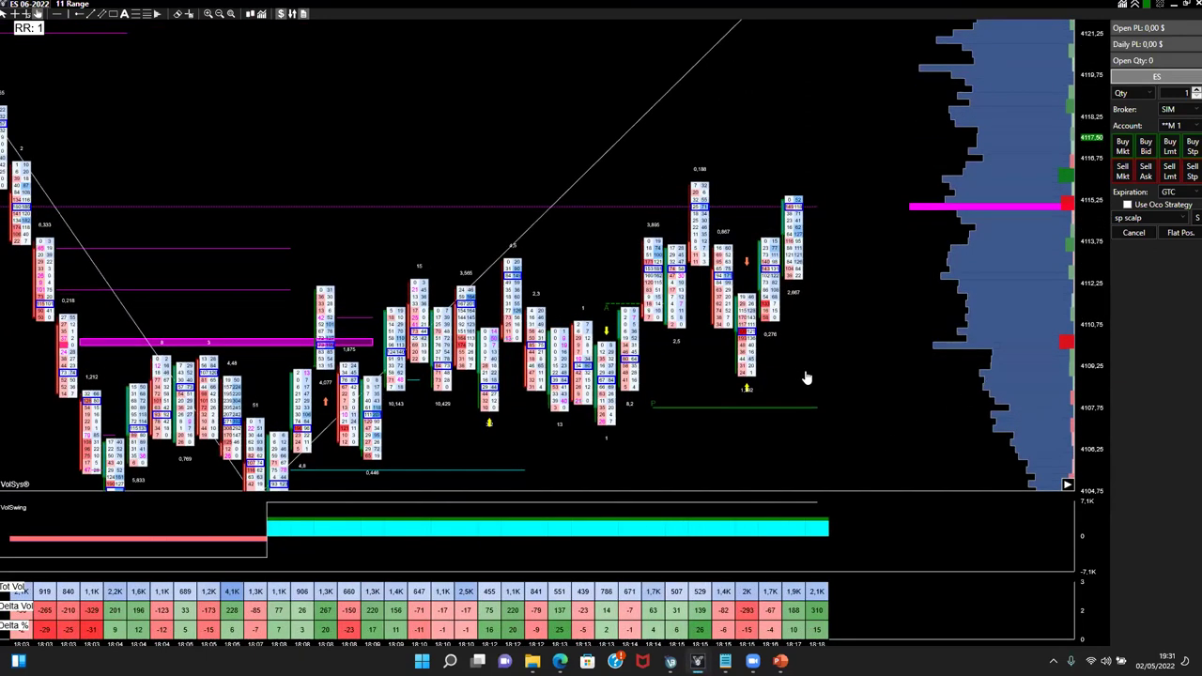
drag(693, 348, 550, 371)
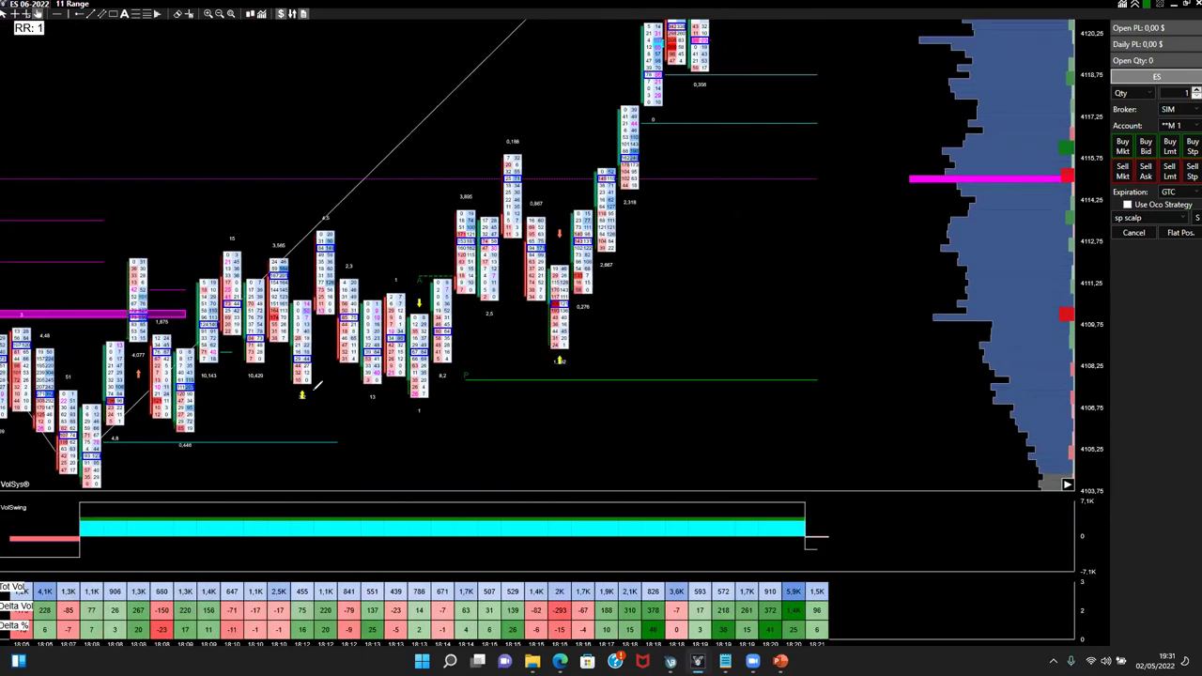
- Circle the low of the 18:16 signal bar
mouse_move(561, 362)
mouse_down()
mouse_move(586, 344)
mouse_move(556, 336)
mouse_move(556, 347)
mouse_up()
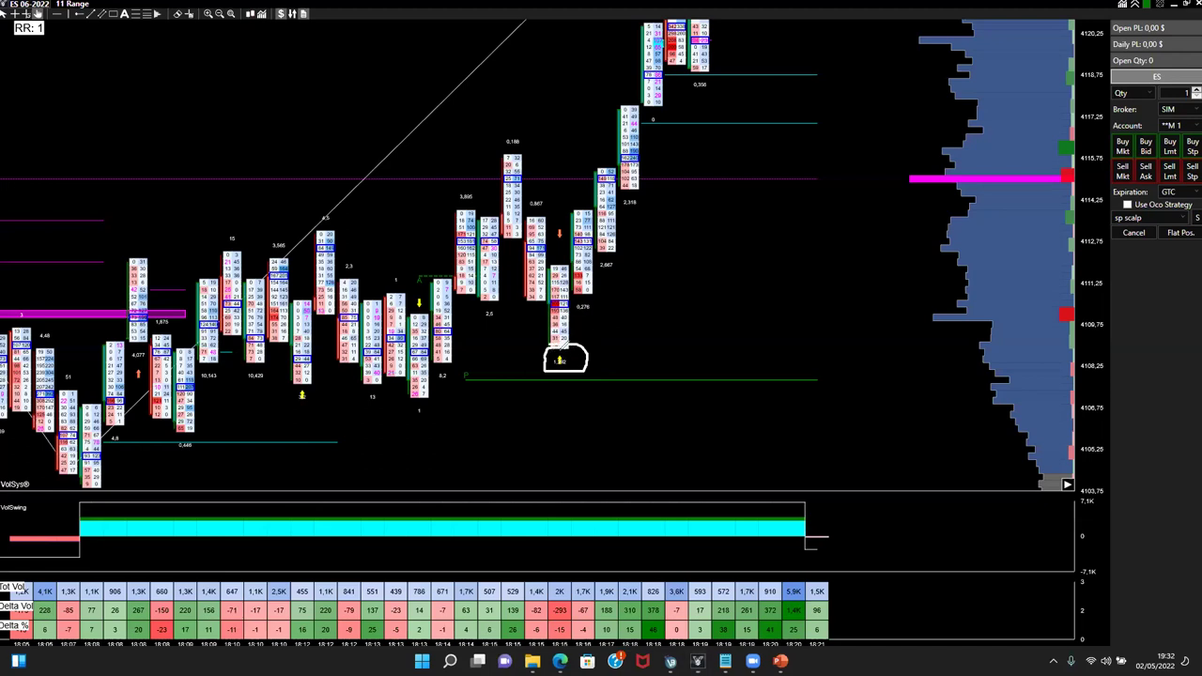
mouse_move(559, 361)
mouse_down()
mouse_move(542, 367)
mouse_move(562, 372)
mouse_up()
mouse_move(545, 344)
mouse_down()
mouse_move(542, 374)
mouse_move(594, 376)
mouse_move(607, 350)
mouse_move(554, 340)
mouse_up()
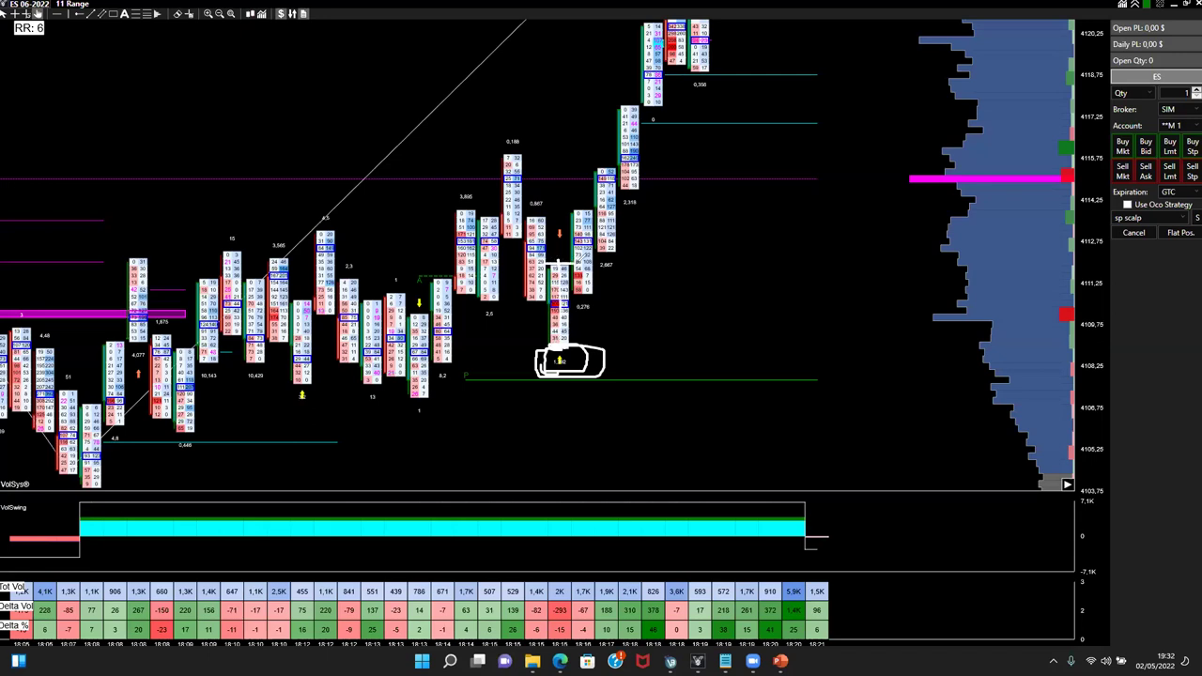
- Sketch trial marks, then loop the 18:16 bar's low and the small figure beneath it
mouse_move(558, 320)
mouse_down()
mouse_move(539, 353)
mouse_move(592, 329)
mouse_move(556, 316)
mouse_up()
mouse_move(136, 360)
mouse_down()
mouse_move(134, 385)
mouse_move(156, 376)
mouse_move(136, 357)
mouse_up()
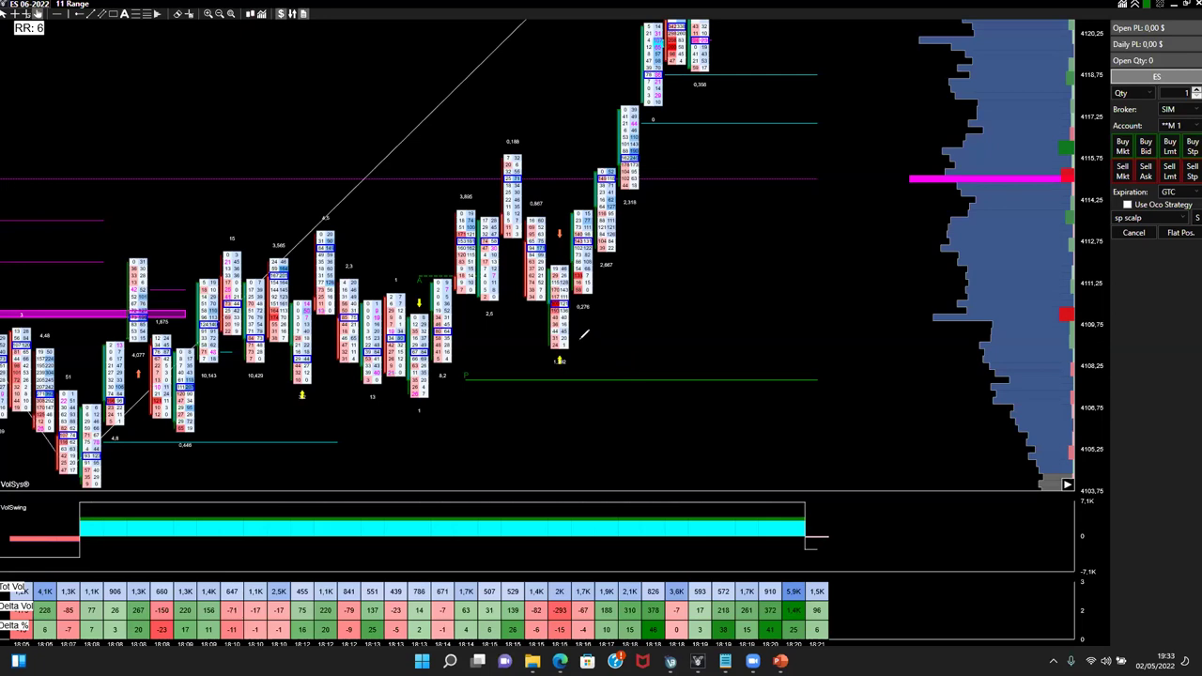
mouse_move(572, 332)
mouse_down()
mouse_move(536, 375)
mouse_move(594, 367)
mouse_move(594, 333)
mouse_move(543, 330)
mouse_move(564, 376)
mouse_move(581, 375)
mouse_move(550, 329)
mouse_move(592, 372)
mouse_up()
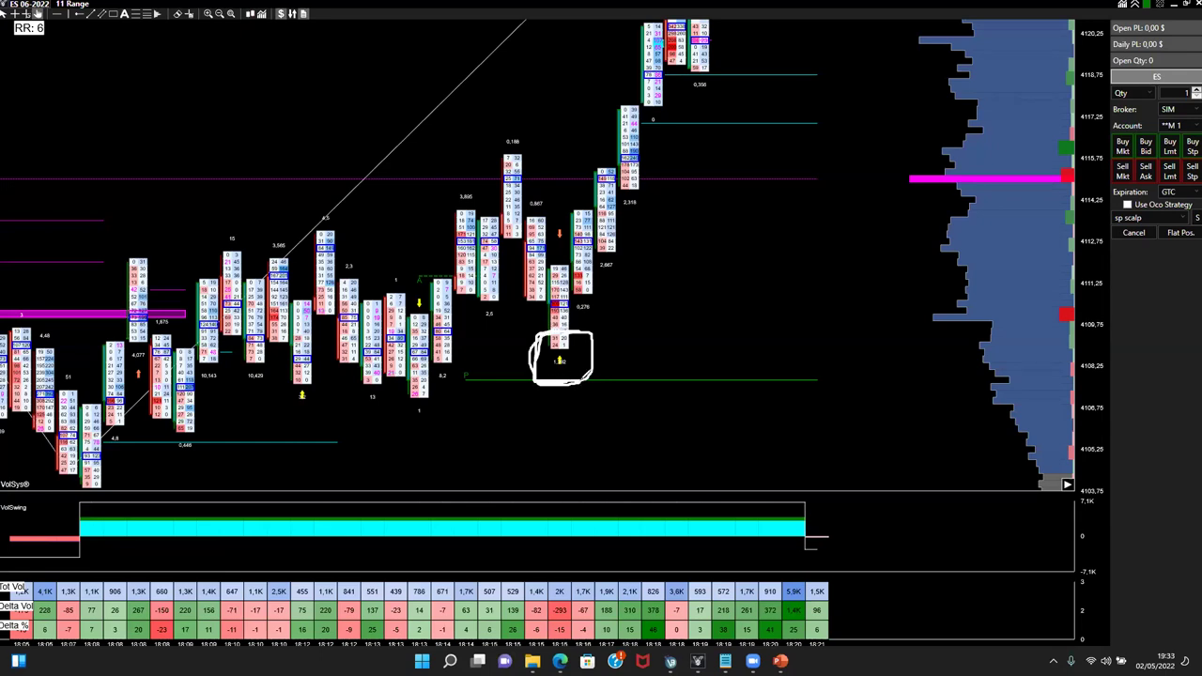
- Finish the loop around the candle and circle the live candle above it, then erase those marks
drag(597, 325, 601, 380)
mouse_move(566, 297)
mouse_down()
mouse_move(554, 285)
mouse_move(536, 322)
mouse_move(564, 292)
mouse_up()
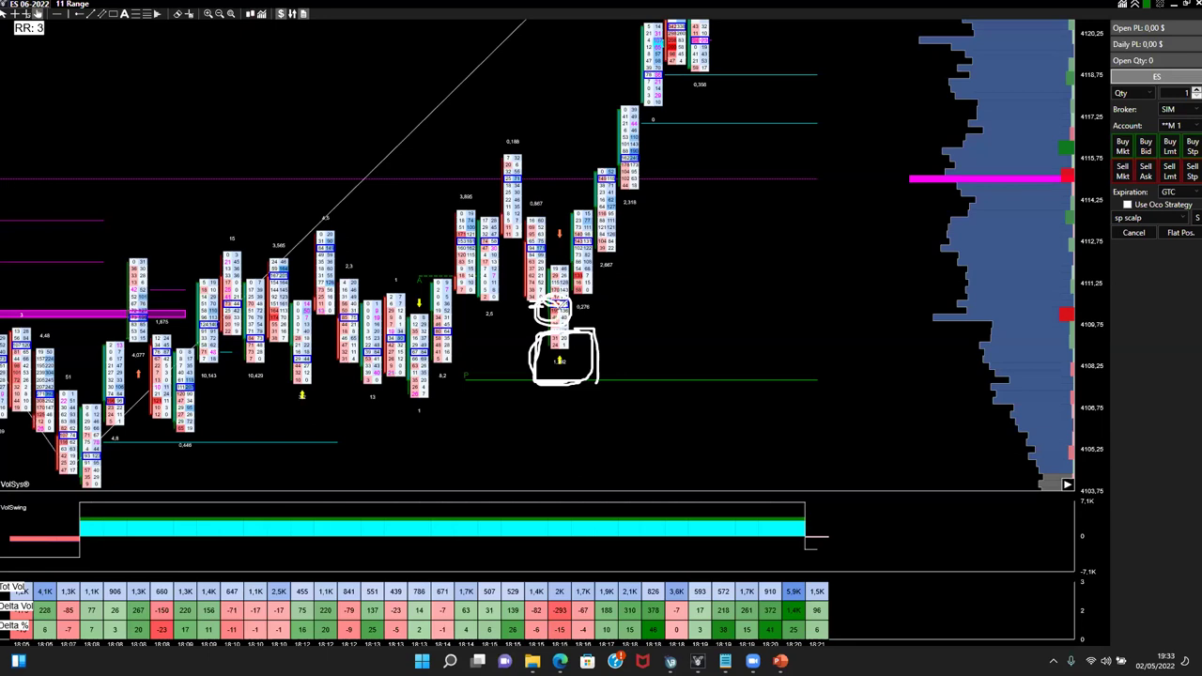
key(e)
- Redraw a circle and box framing the 18:16 signal candle's body and low, then remove them
mouse_move(554, 297)
mouse_down()
mouse_move(542, 316)
mouse_move(575, 312)
mouse_move(558, 295)
mouse_move(533, 333)
mouse_move(537, 353)
mouse_up()
mouse_move(541, 304)
mouse_down()
mouse_move(538, 330)
mouse_move(584, 277)
mouse_up()
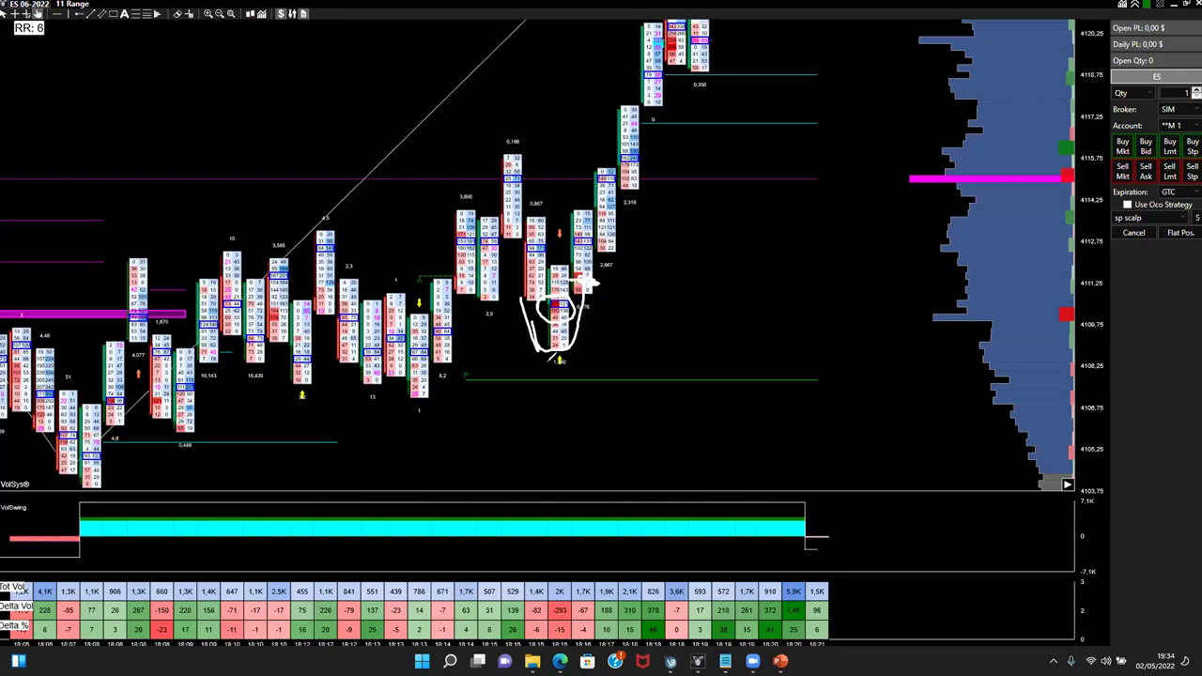
mouse_move(547, 357)
mouse_down()
mouse_move(562, 371)
mouse_move(579, 361)
mouse_move(575, 344)
mouse_move(554, 346)
mouse_up()
mouse_move(560, 344)
mouse_down()
mouse_move(541, 368)
mouse_move(584, 365)
mouse_move(546, 355)
mouse_up()
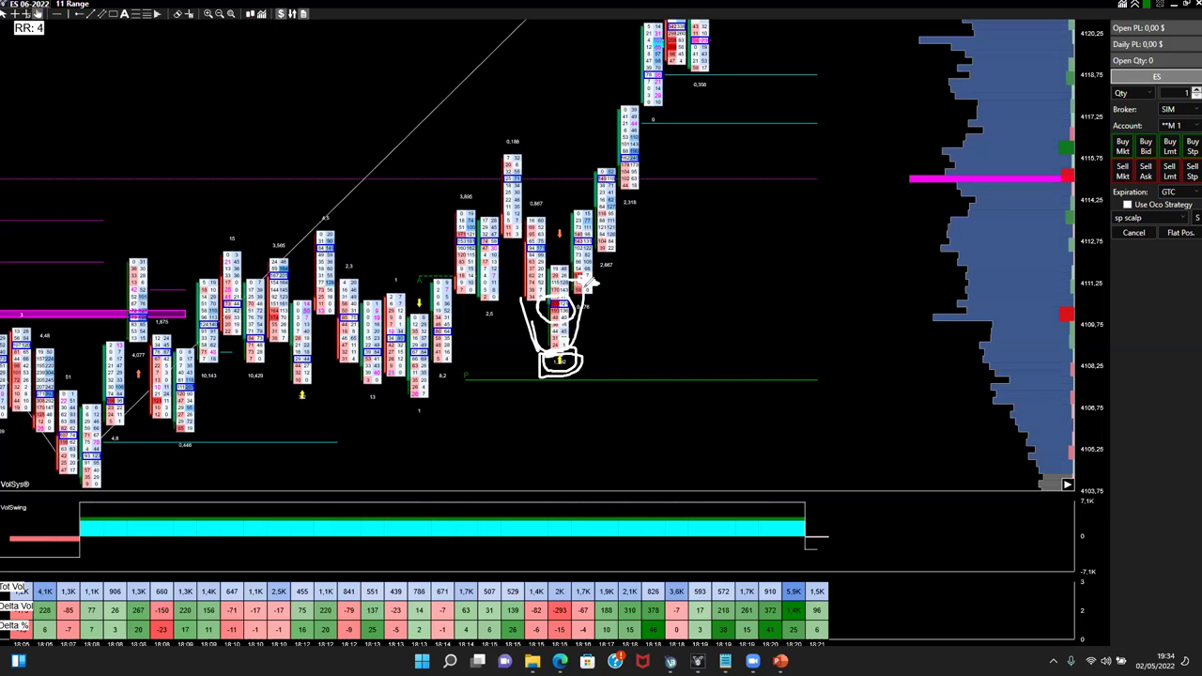
mouse_move(562, 258)
mouse_down()
mouse_move(538, 344)
mouse_move(575, 378)
mouse_move(592, 293)
mouse_move(552, 252)
mouse_up()
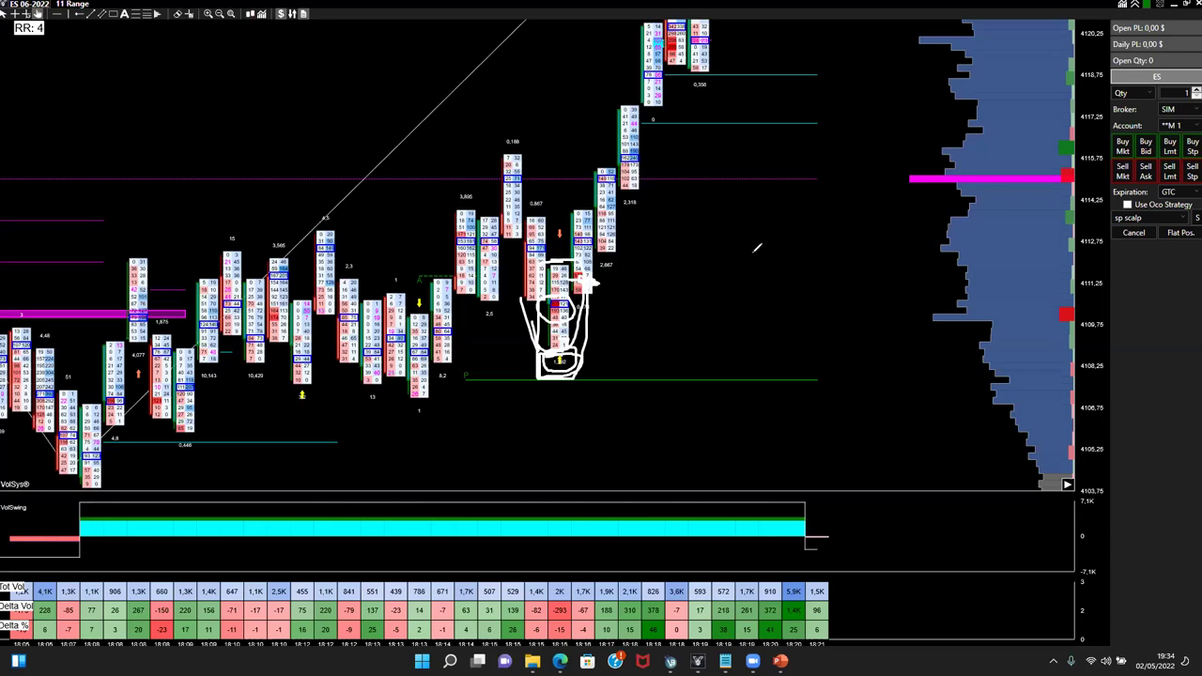
right_click(566, 361)
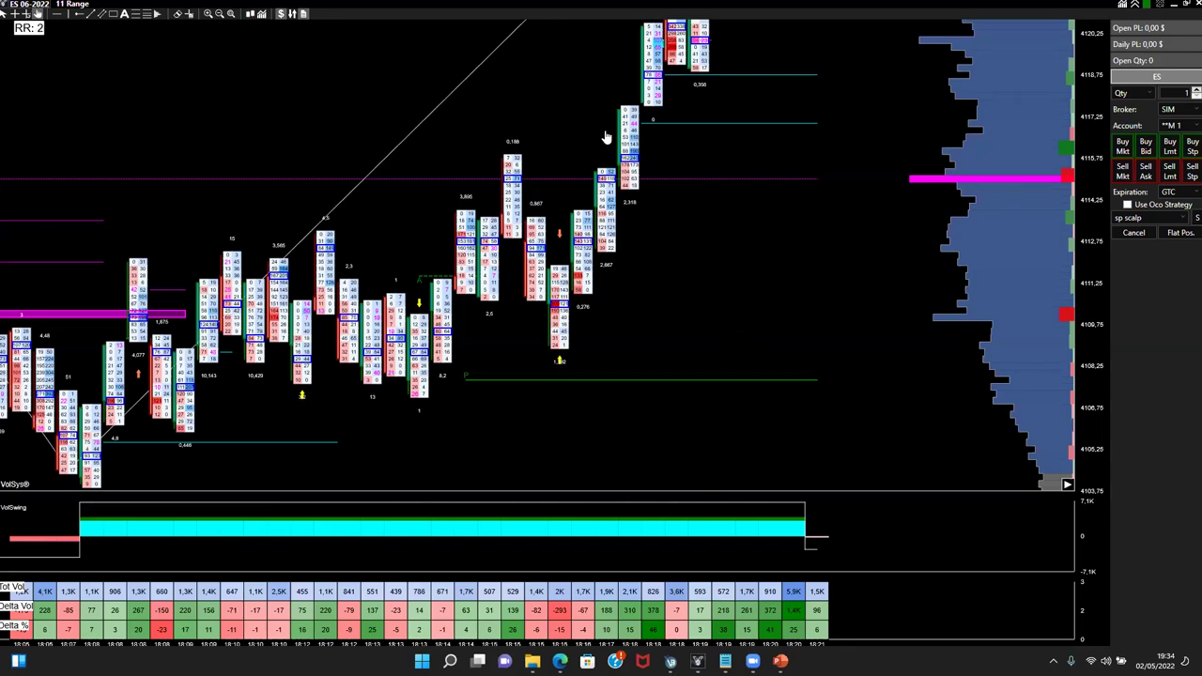
- Scroll the 11 Range chart forward to bars from 18:22 to 18:37, where VolSwing turns red
click(466, 377)
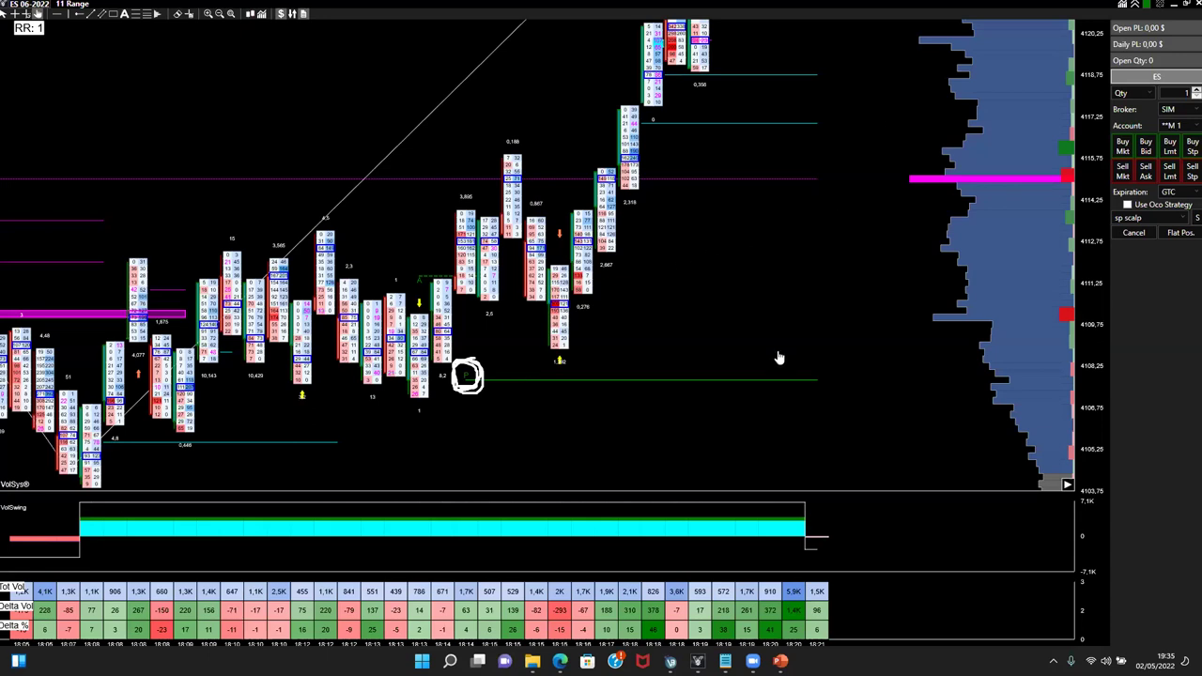
scroll(779, 357, down, 5)
scroll(564, 381, down, 5)
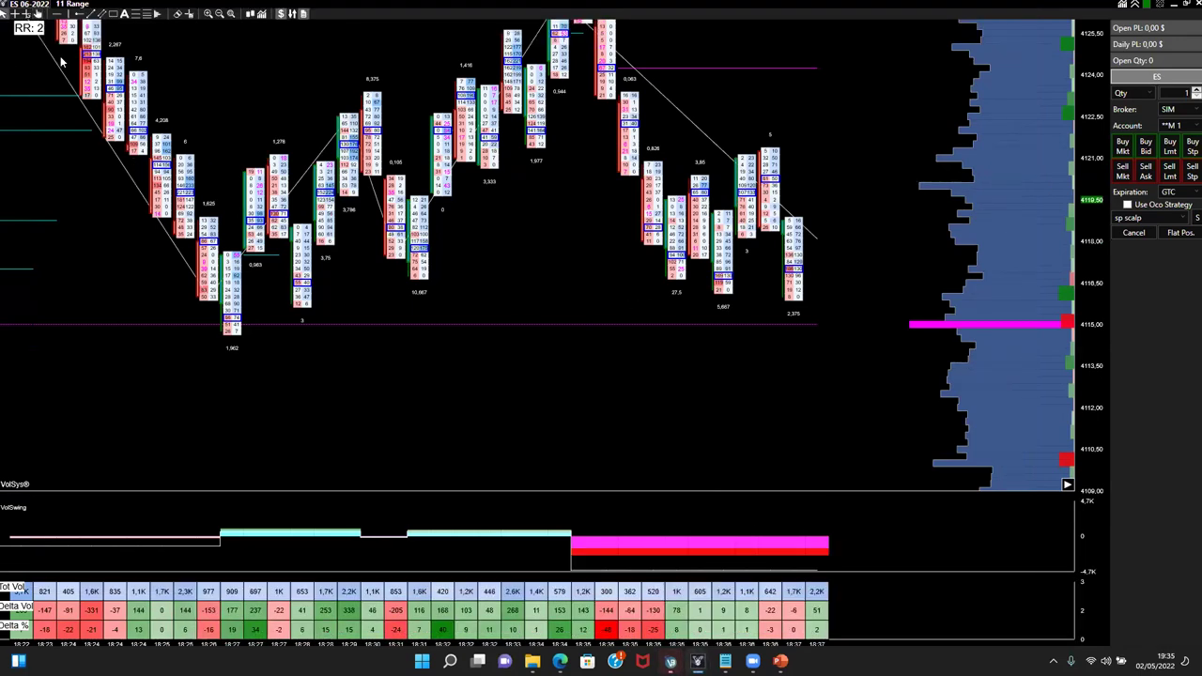
- Close the other application window from its taskbar preview
click(38, 13)
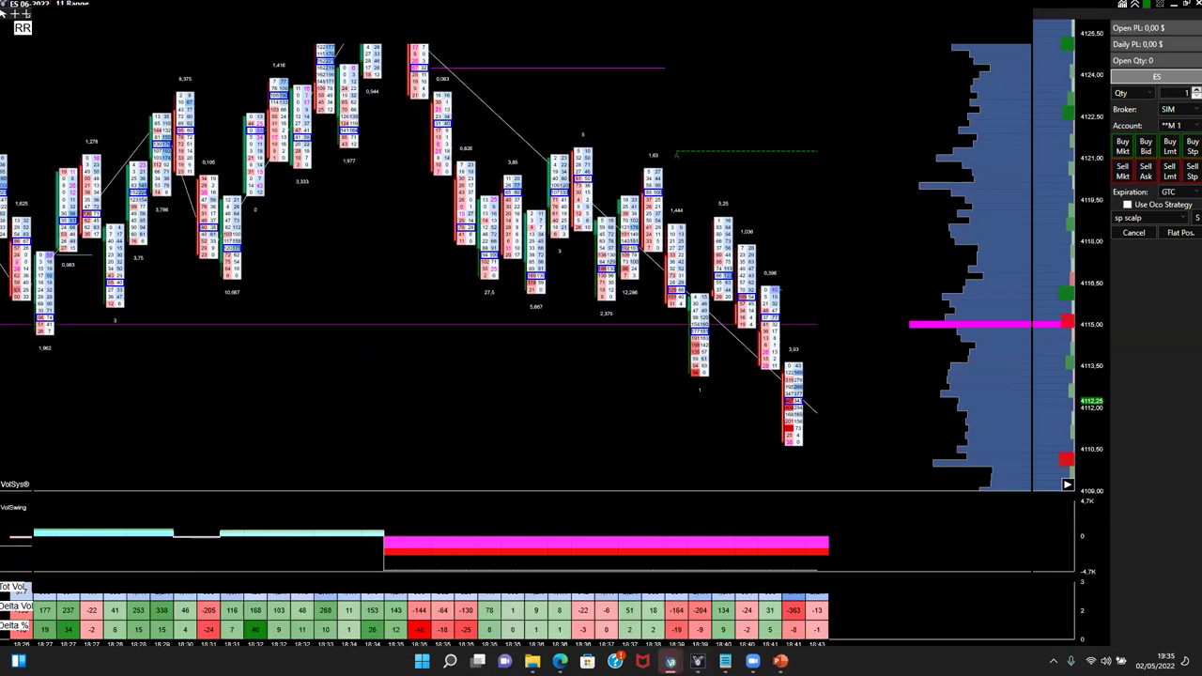
mouse_move(670, 661)
click(788, 555)
- Scroll the chart back to bars from 17:25 to 17:33, where VolSwing turns green
mouse_move(28, 13)
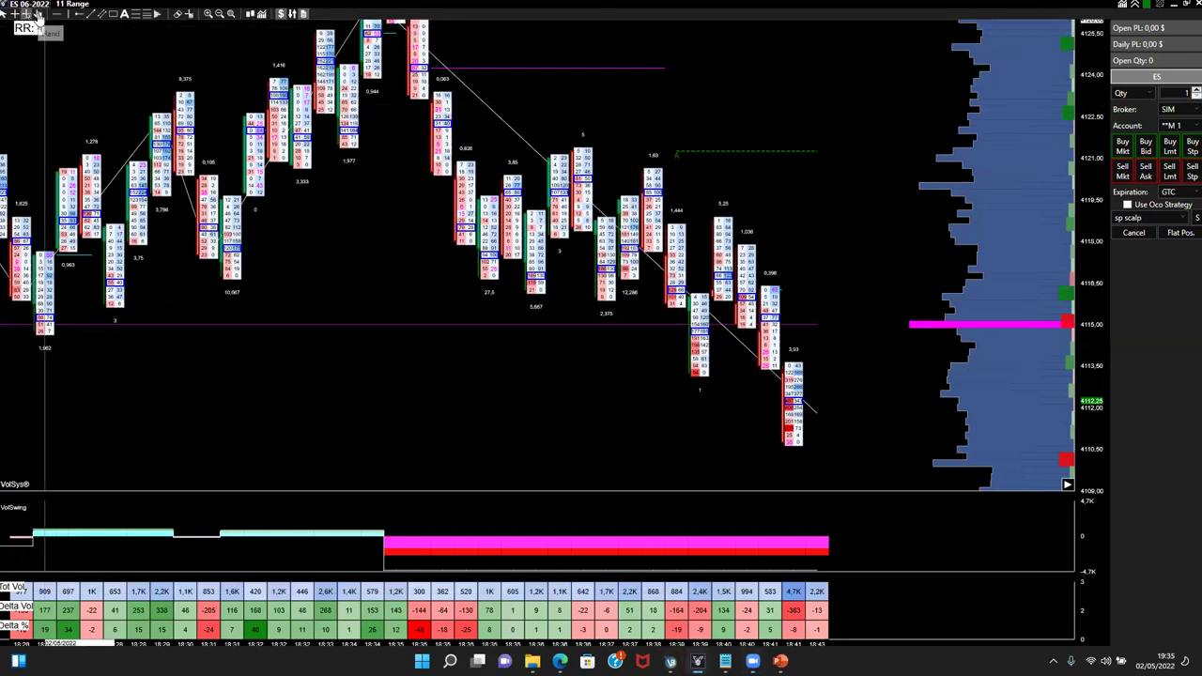
scroll(352, 284, up, 1)
scroll(352, 283, up, 16)
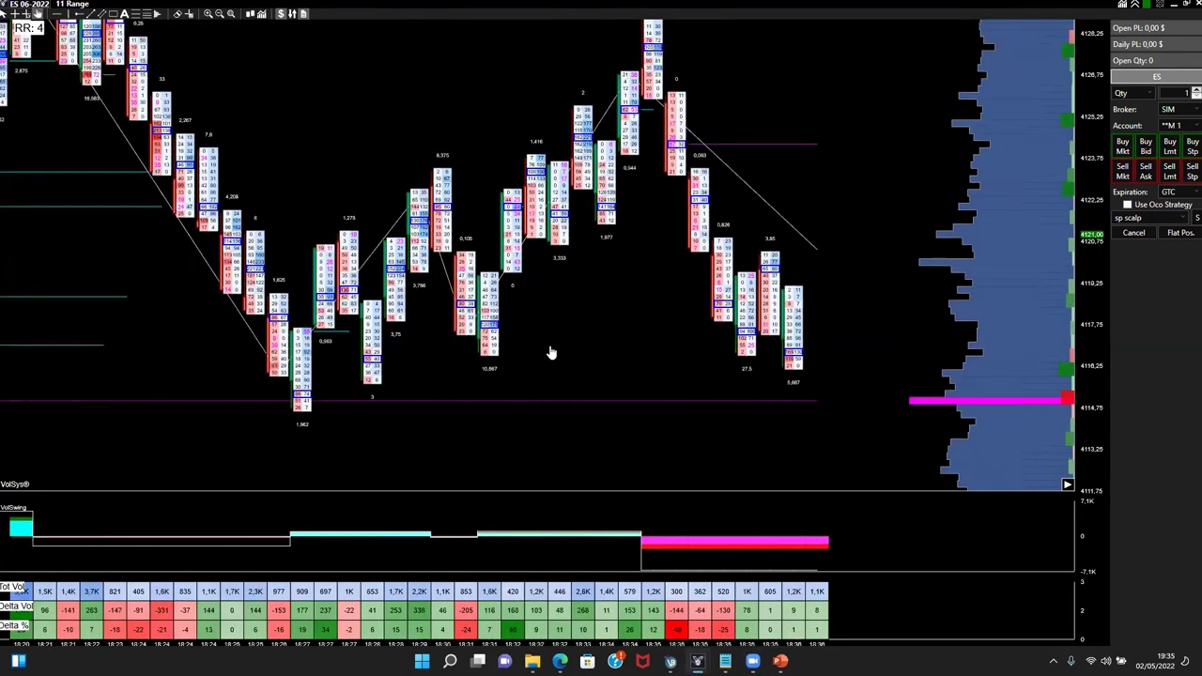
scroll(319, 303, up, 19)
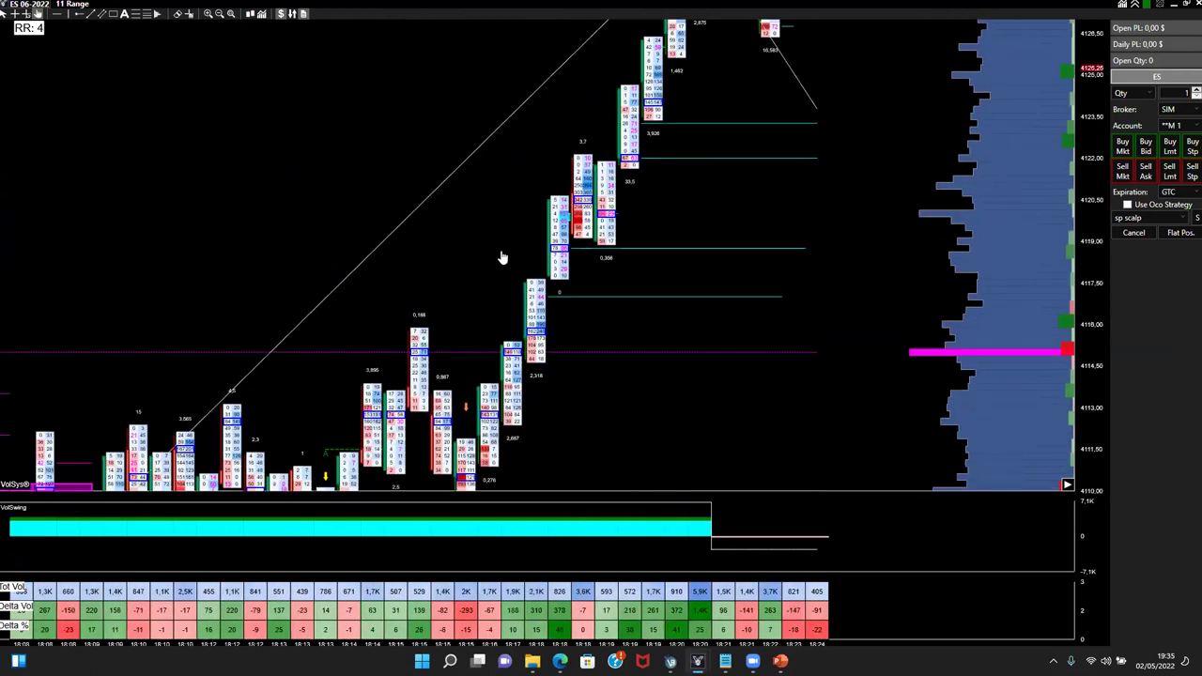
scroll(217, 222, up, 20)
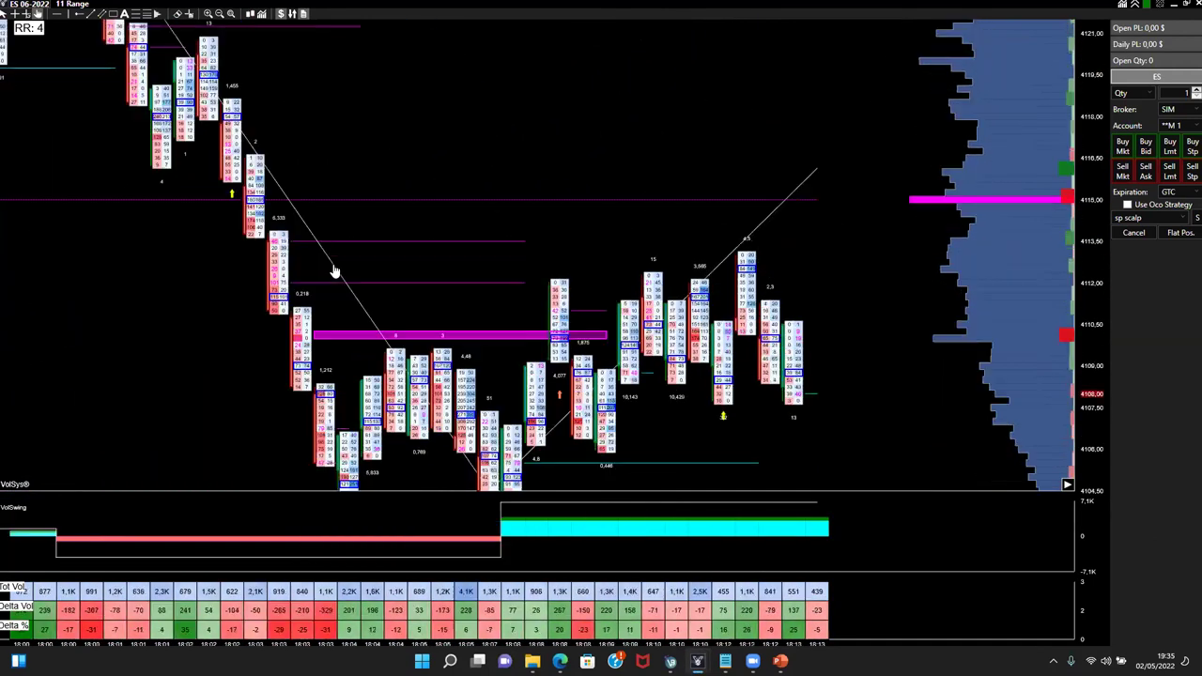
scroll(586, 277, up, 20)
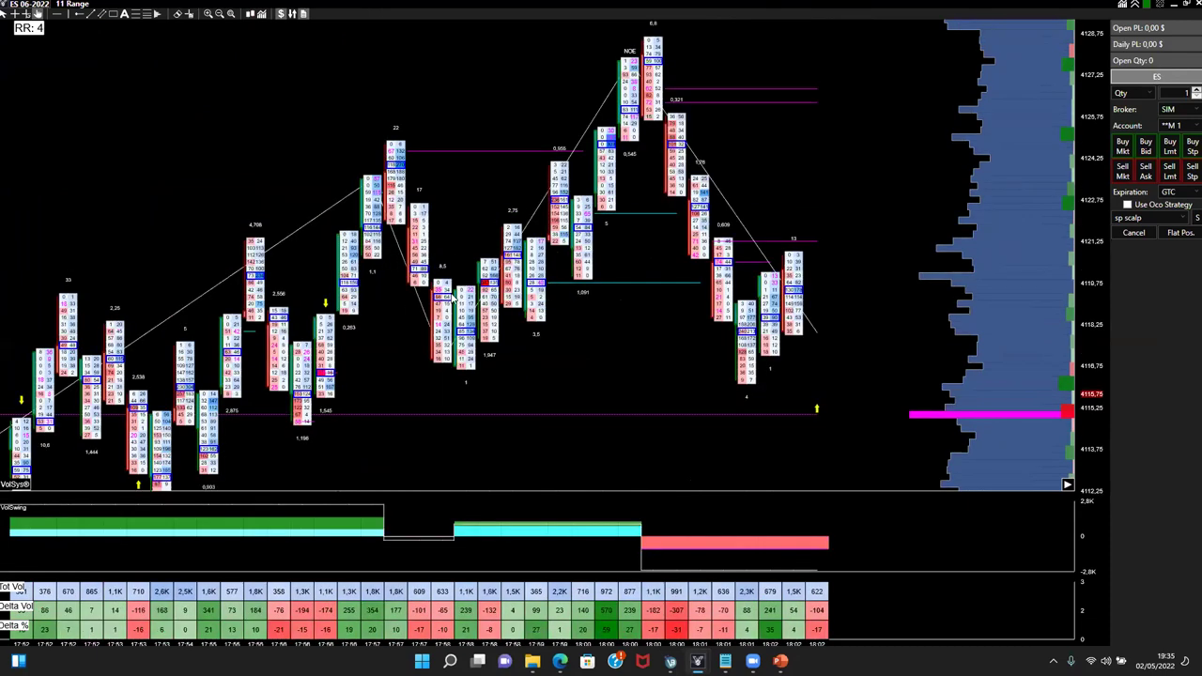
scroll(396, 278, up, 20)
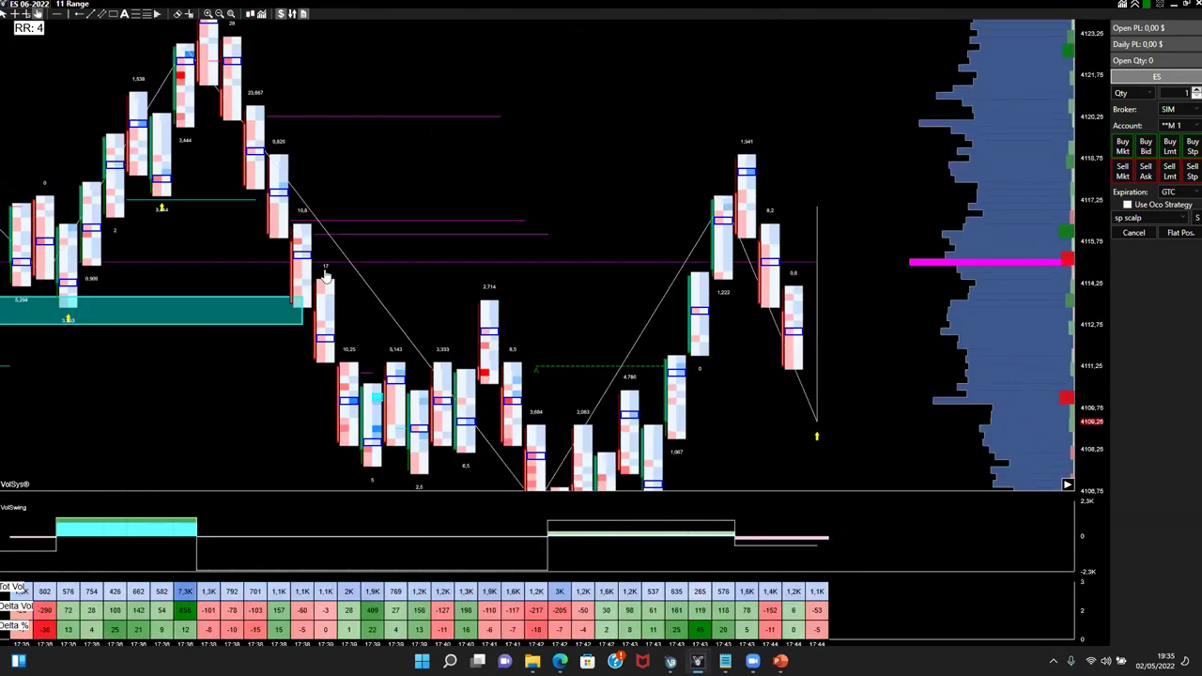
scroll(491, 296, up, 19)
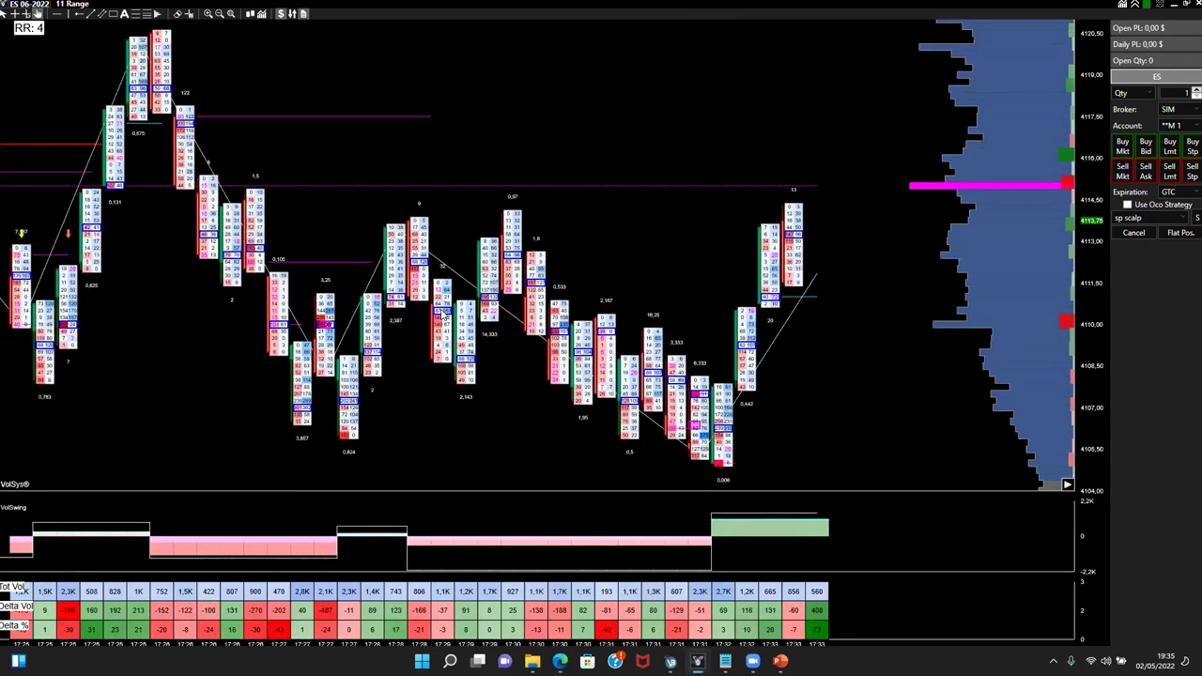
scroll(570, 138, up, 9)
- Bracket and box the red level line with freehand marks, then erase them
mouse_move(218, 175)
mouse_down()
mouse_move(189, 202)
mouse_move(216, 230)
mouse_up()
drag(274, 175, 286, 230)
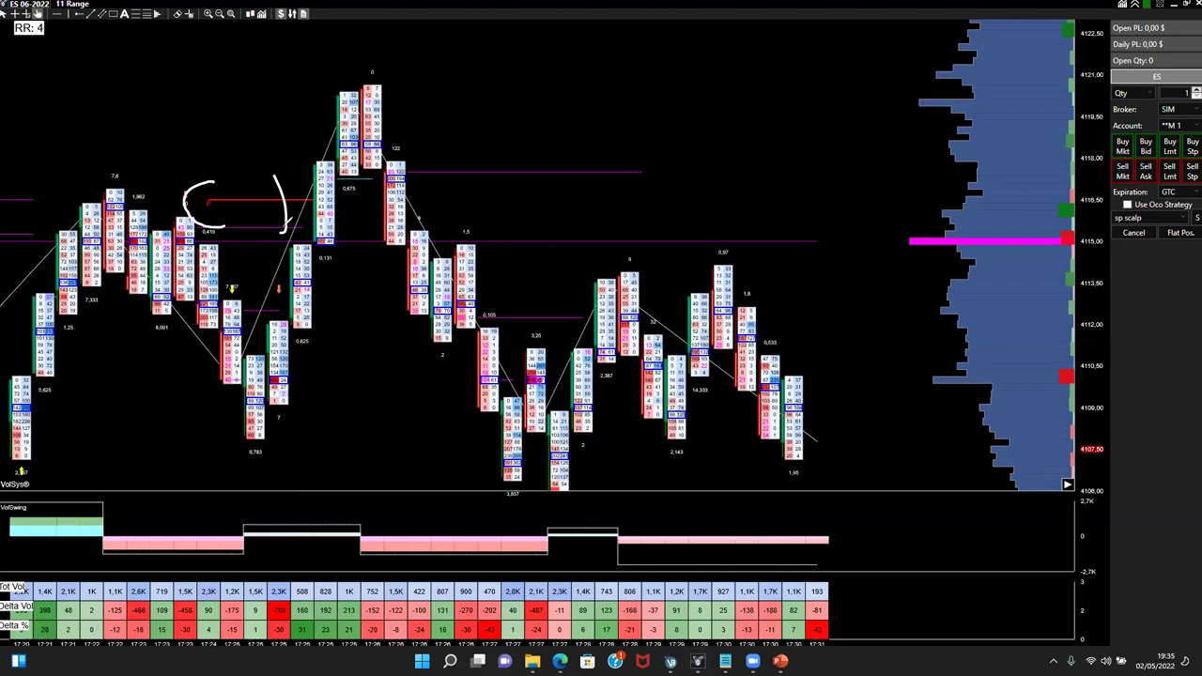
mouse_move(199, 205)
mouse_down()
mouse_move(230, 195)
mouse_move(208, 193)
mouse_move(223, 205)
mouse_move(197, 199)
mouse_move(229, 208)
mouse_move(218, 198)
mouse_up()
key(Escape)
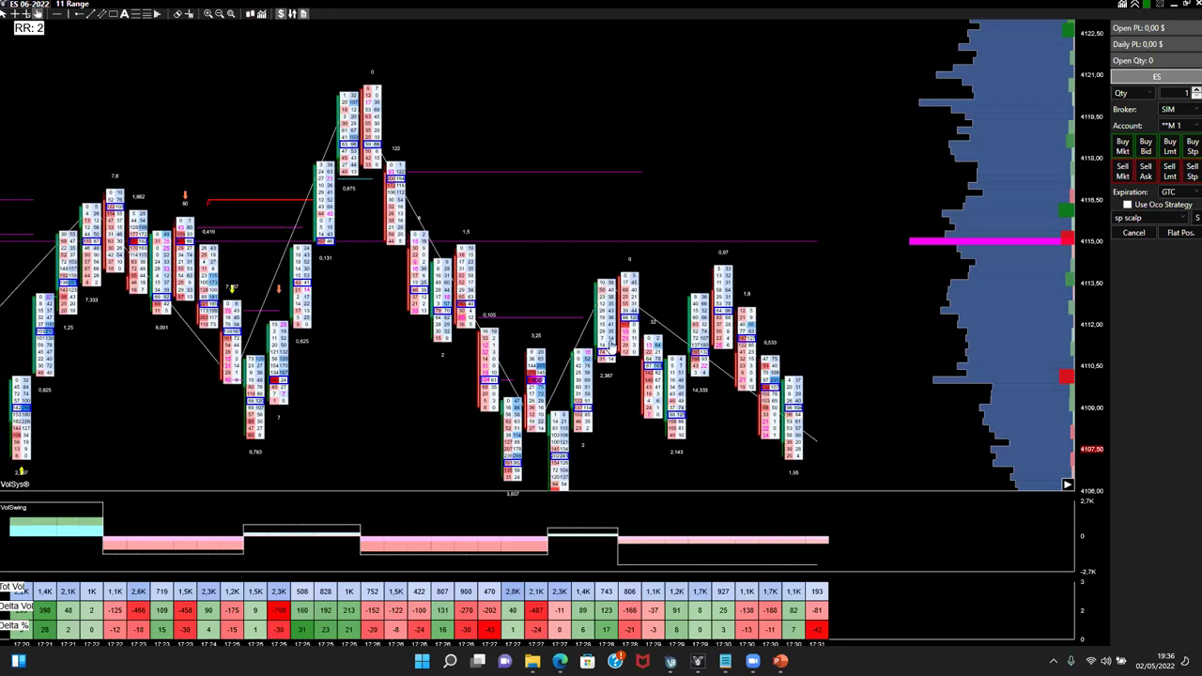
- Scroll the chart to the 17:36–17:46 bars, where VolSwing ends green
scroll(249, 319, up, 1)
scroll(249, 319, up, 11)
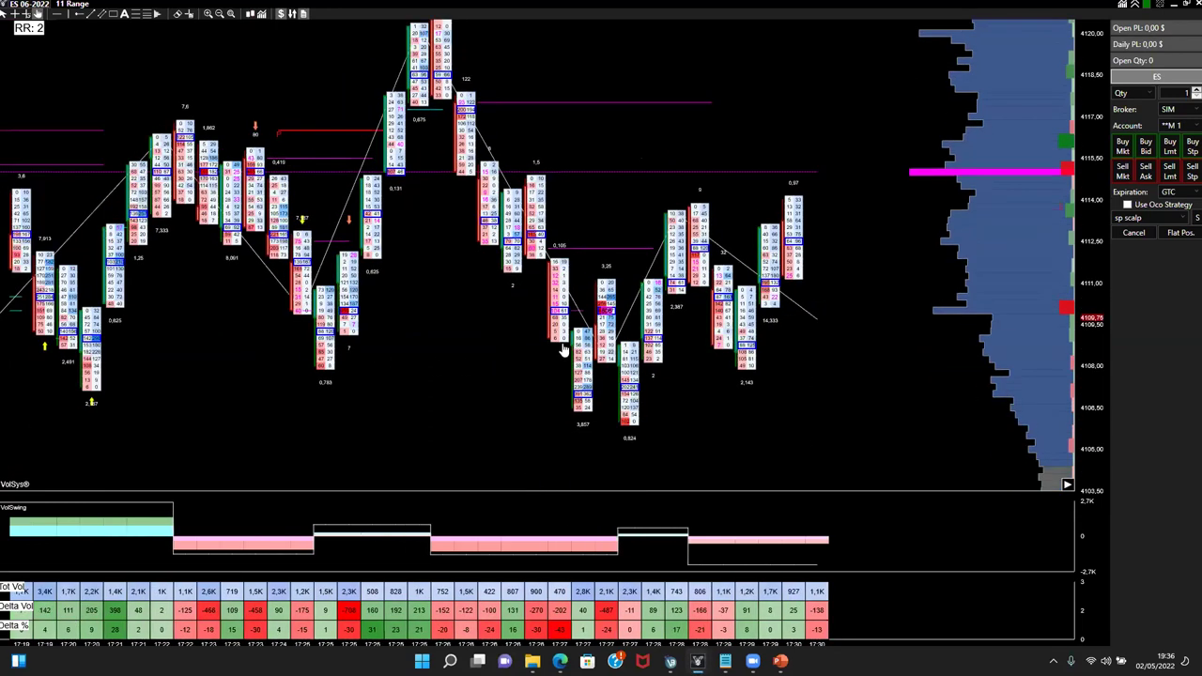
scroll(434, 358, up, 4)
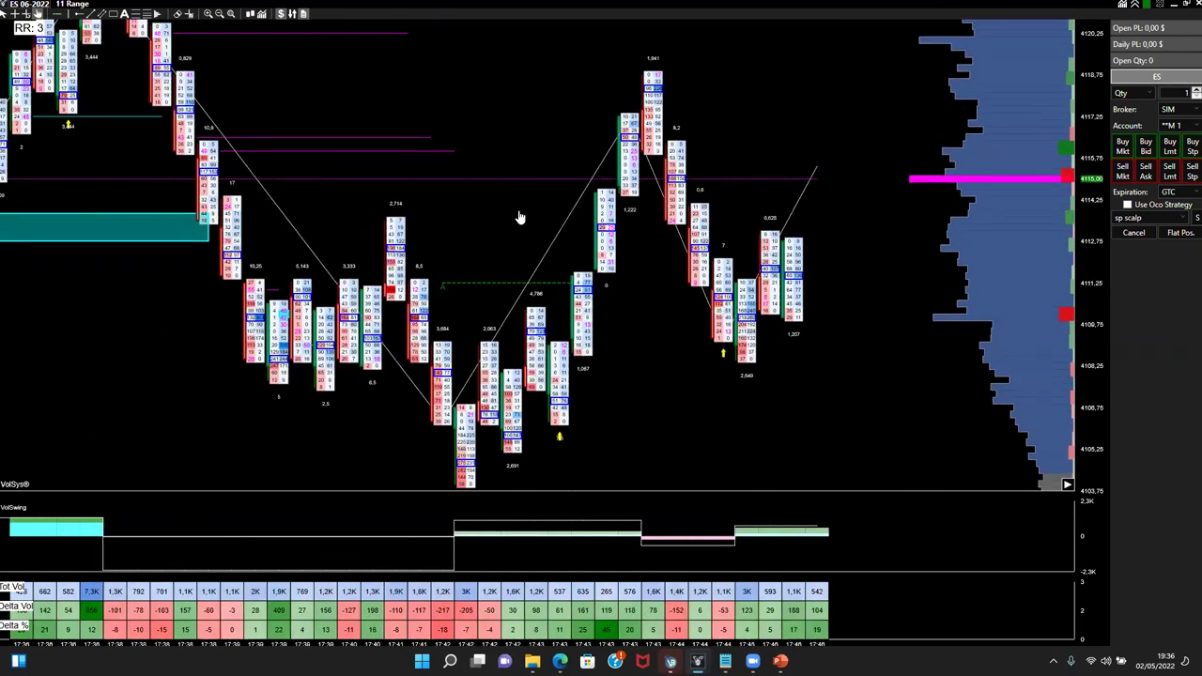
- Try circling the candle at the dashed green level, then undo and clear those first marks
mouse_move(458, 264)
mouse_down()
mouse_move(439, 295)
mouse_move(469, 300)
mouse_move(452, 257)
mouse_up()
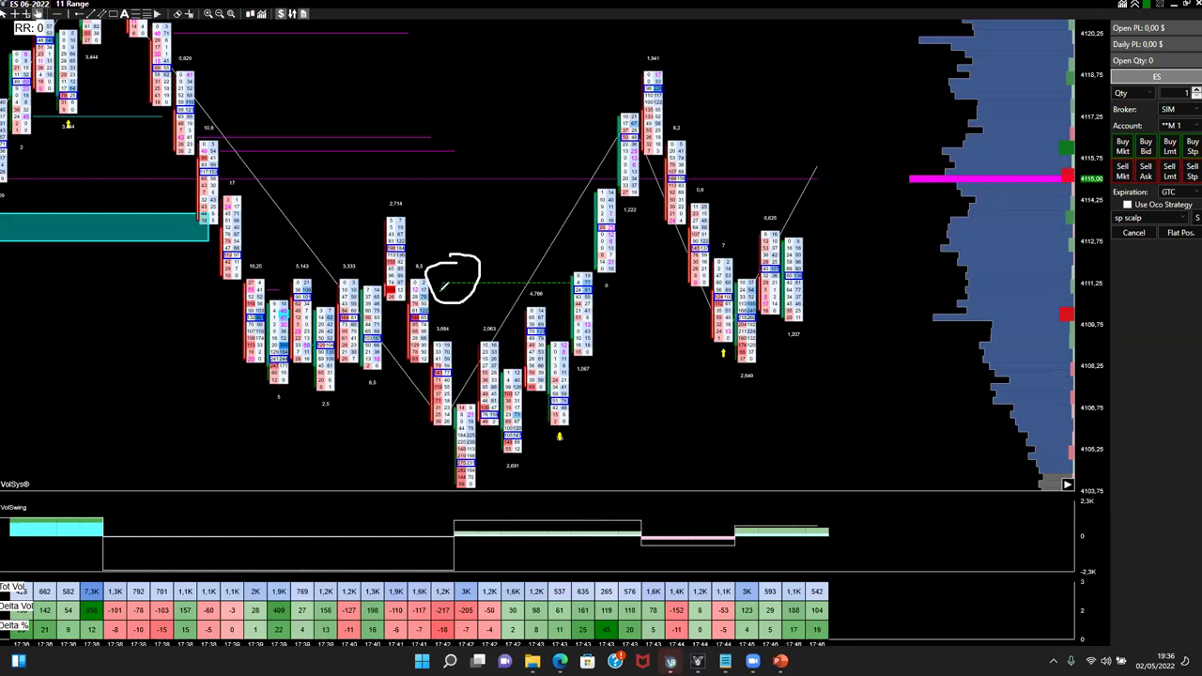
mouse_move(451, 278)
mouse_down()
mouse_move(438, 286)
mouse_move(496, 306)
mouse_up()
key(ctrl+z)
mouse_move(434, 272)
mouse_down()
mouse_move(418, 270)
mouse_move(405, 305)
mouse_move(419, 267)
mouse_move(374, 237)
mouse_move(419, 235)
mouse_move(434, 329)
mouse_up()
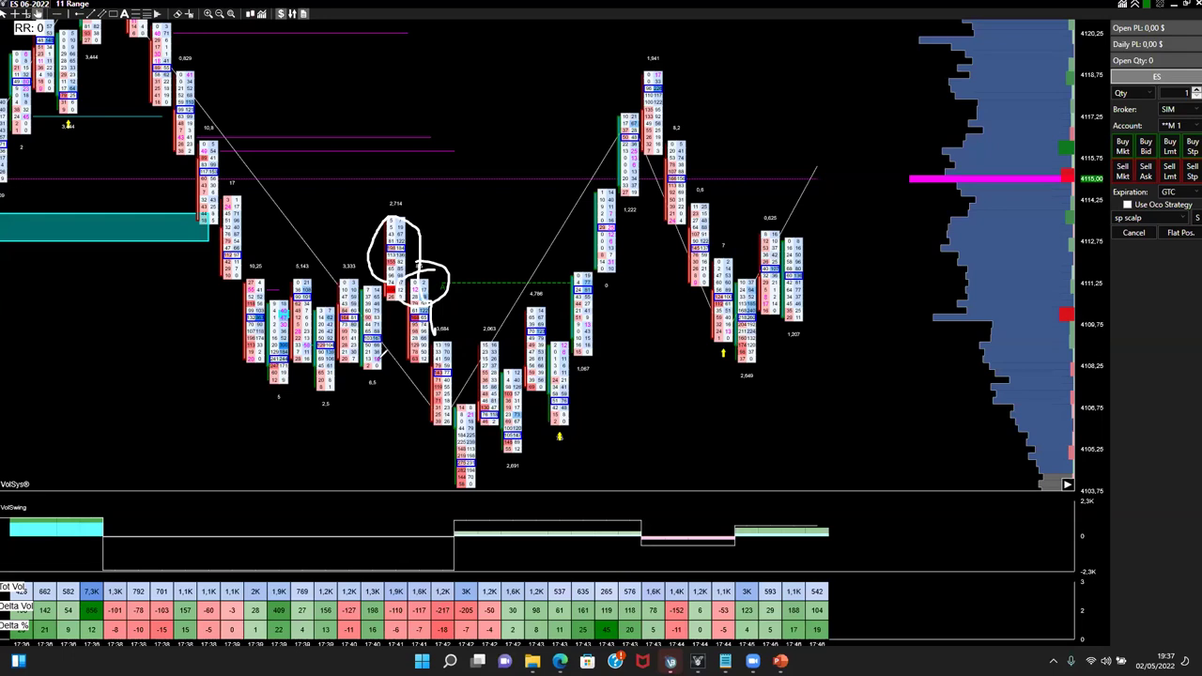
key(Escape)
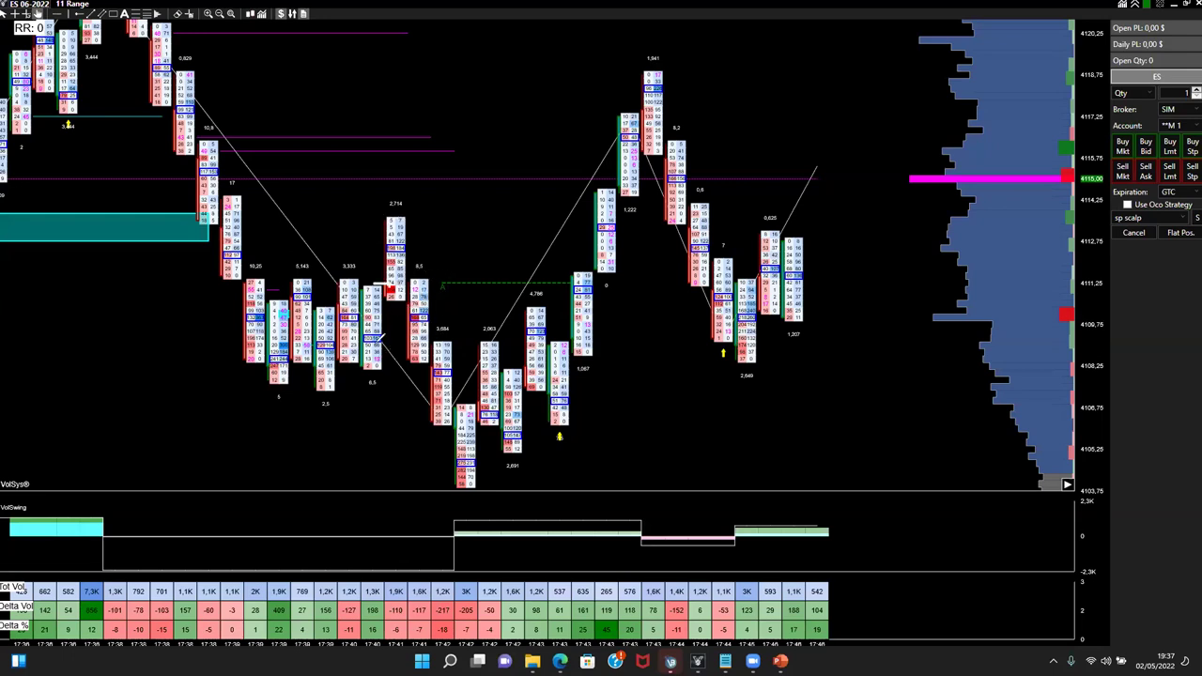
- Add short marks beside and below the candles, at the tall candle's top and the dashed level
drag(430, 286, 449, 274)
drag(357, 373, 374, 368)
drag(372, 266, 410, 200)
mouse_move(426, 279)
mouse_down()
mouse_move(445, 278)
mouse_move(415, 295)
mouse_up()
drag(410, 366, 438, 370)
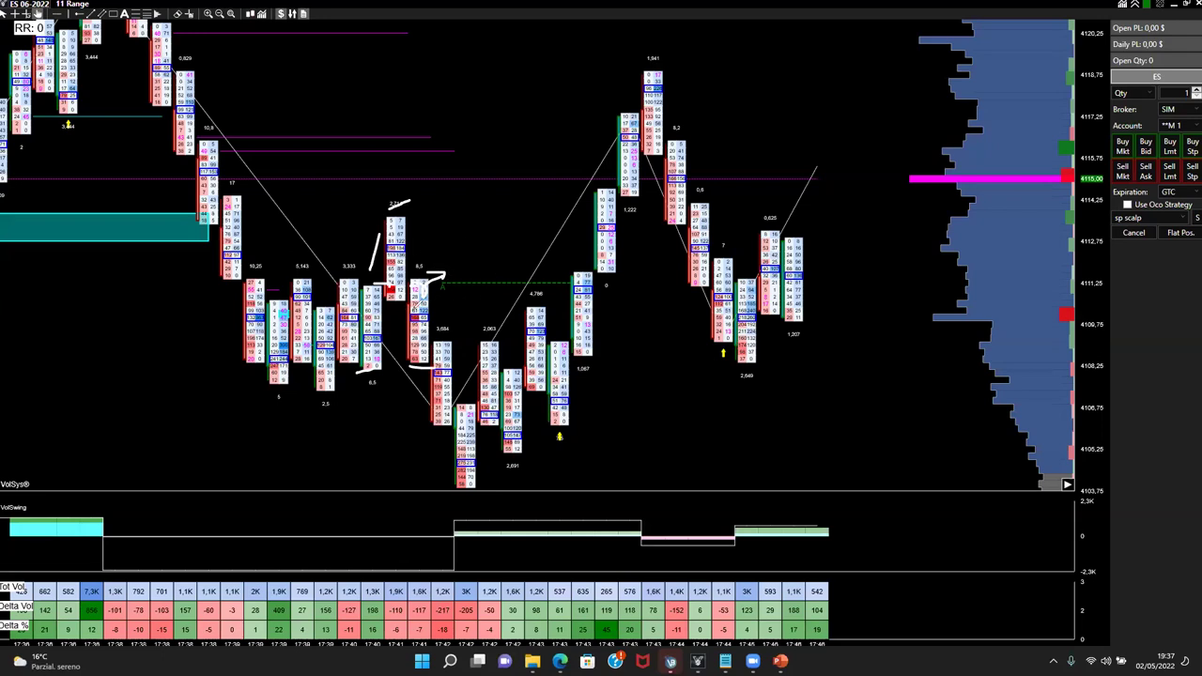
- Trace the drop from the tall candle to the 17:42 lows and circle the 17:43 bar
mouse_move(404, 302)
mouse_down()
mouse_move(432, 417)
mouse_move(561, 324)
mouse_move(576, 281)
mouse_move(606, 253)
mouse_up()
drag(367, 167, 484, 402)
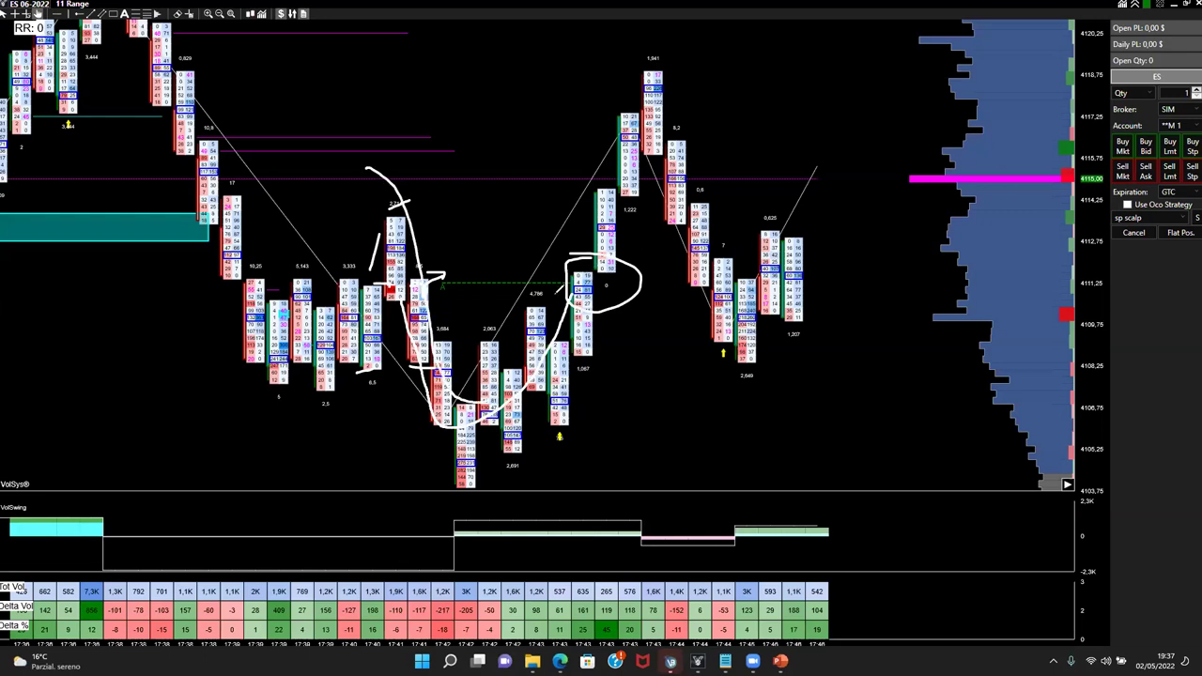
mouse_move(584, 267)
mouse_down()
mouse_move(560, 320)
mouse_move(635, 282)
mouse_move(601, 261)
mouse_up()
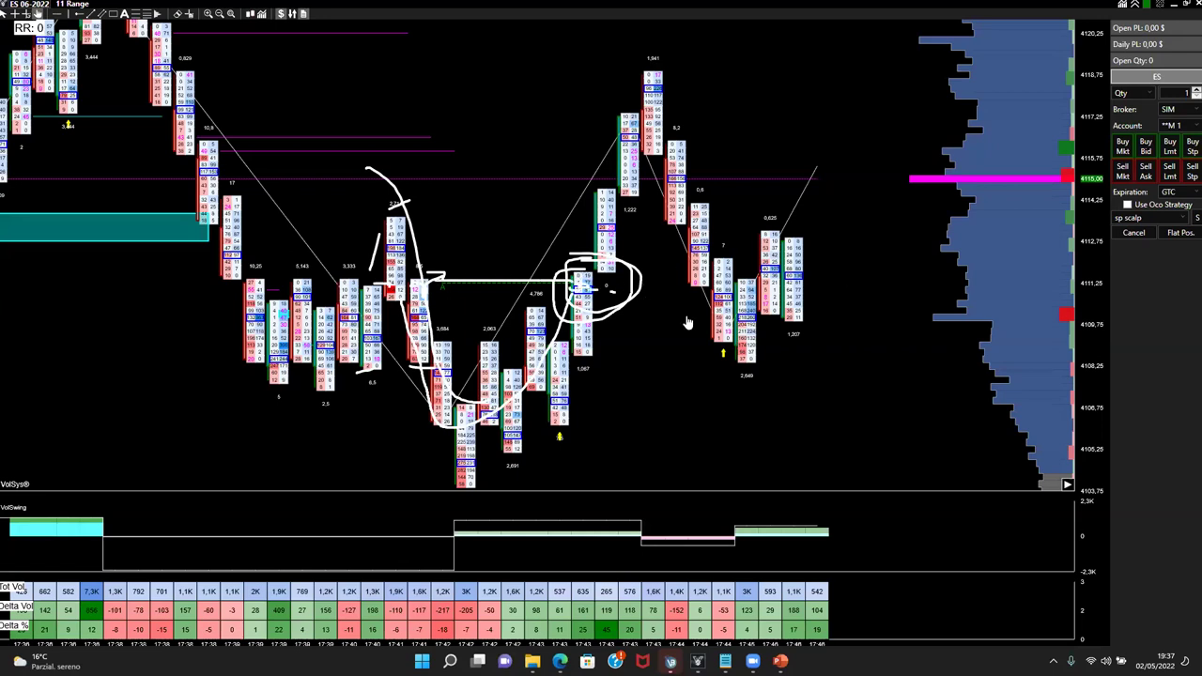
key(Escape)
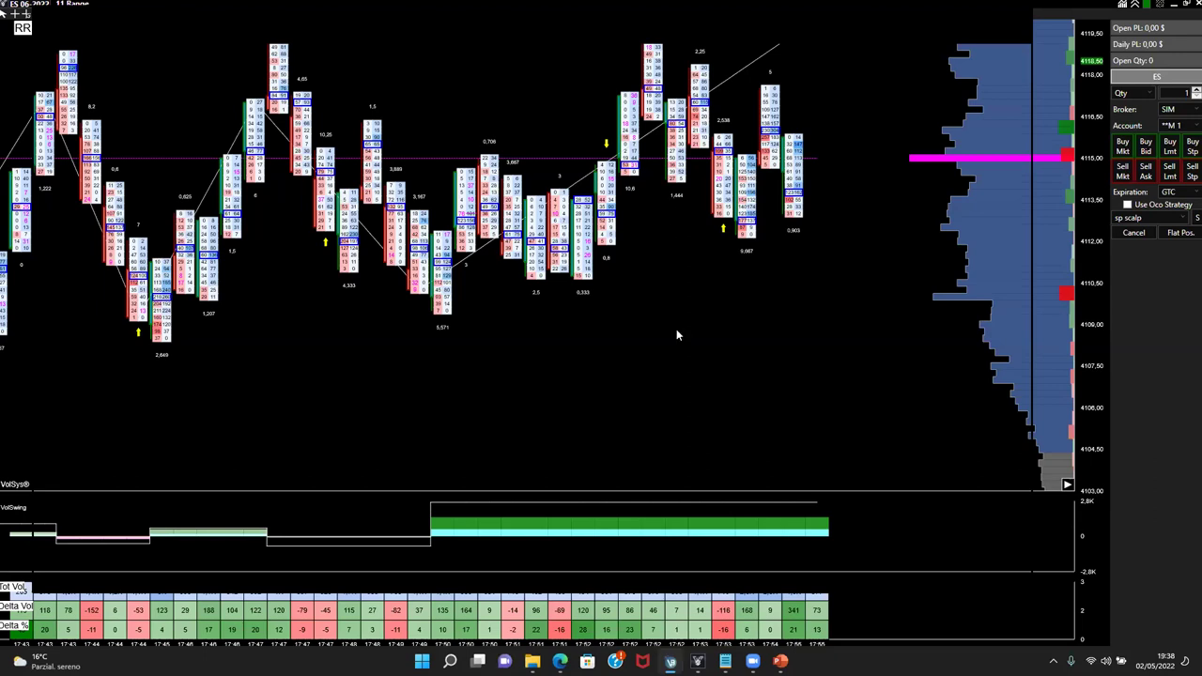
- Bring up the Zoom taskbar icon with the unmarked chart now spanning 17:43 to 17:55
mouse_move(752, 661)
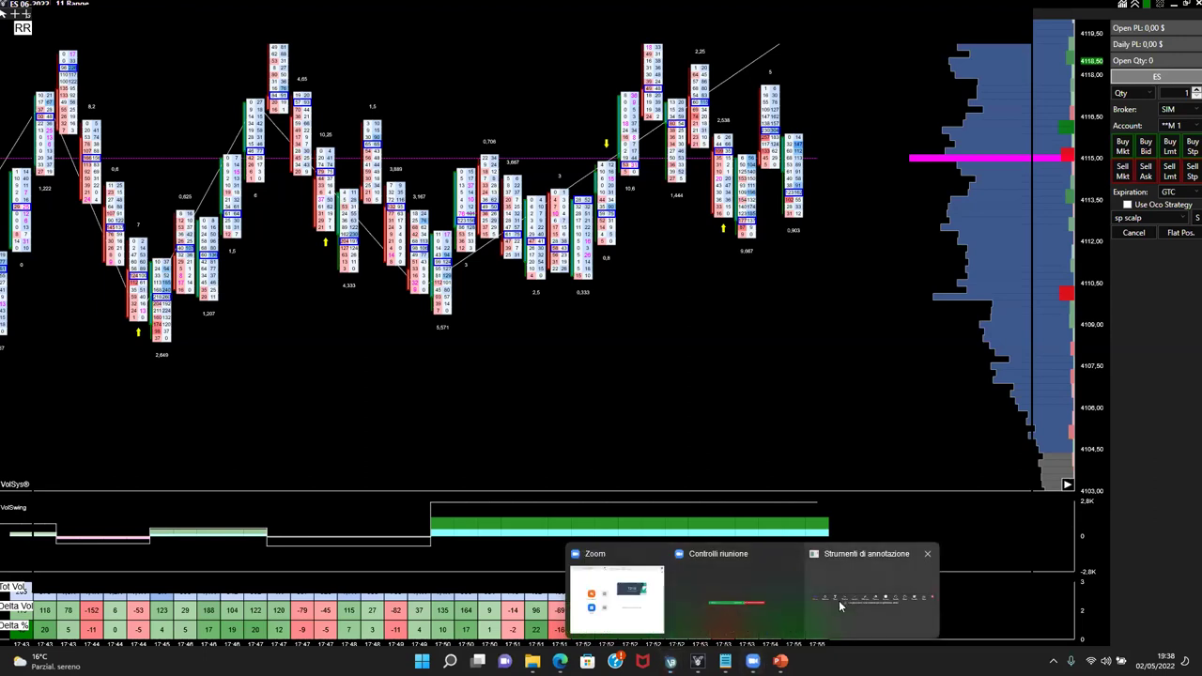